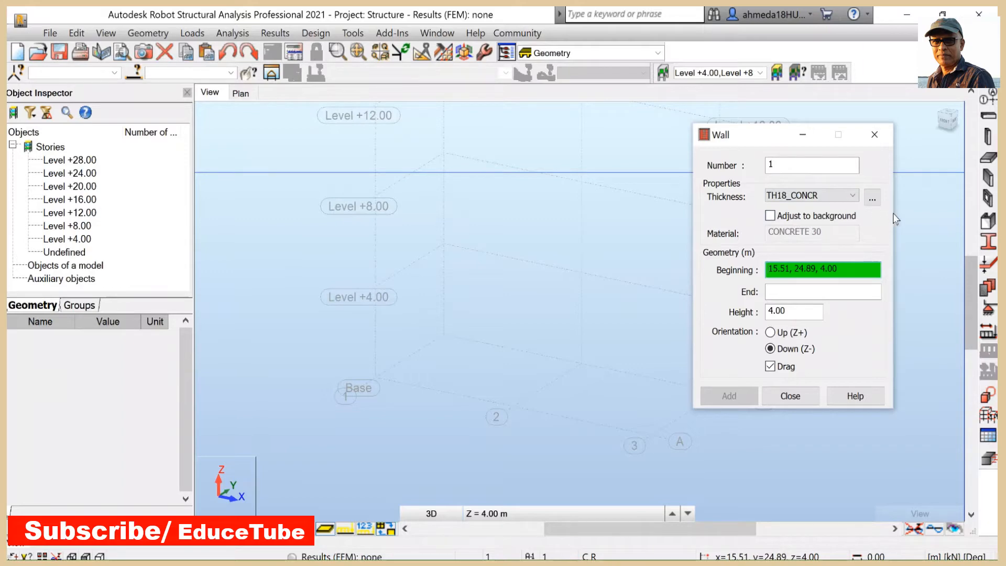
Select the TH20.0 thickness for the wall and draw it along grid line 1 from (0, 6, 4) to (0, 0, 4)
{"action": "left_click", "coordinate": [872, 200]}
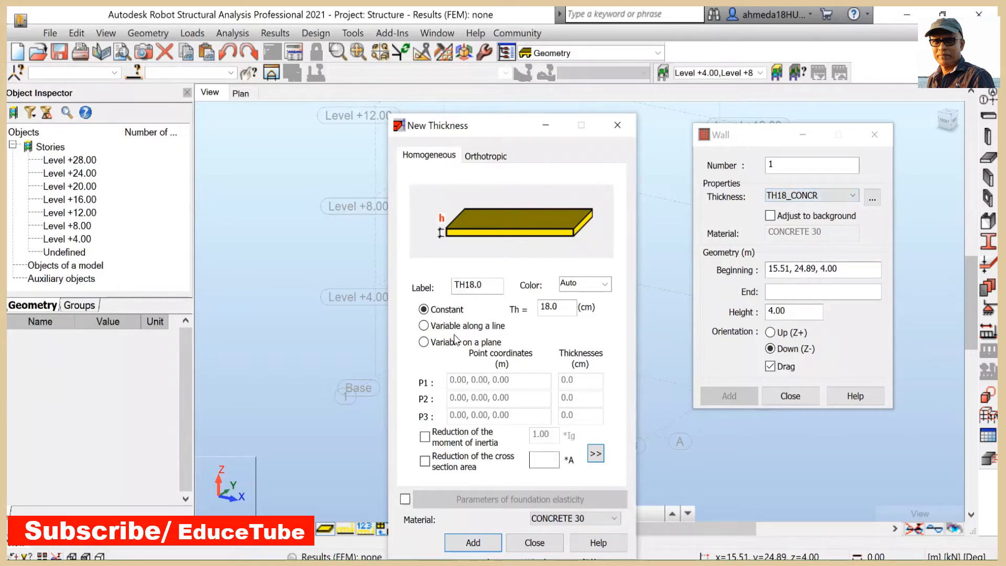
{"action": "left_click", "coordinate": [535, 541]}
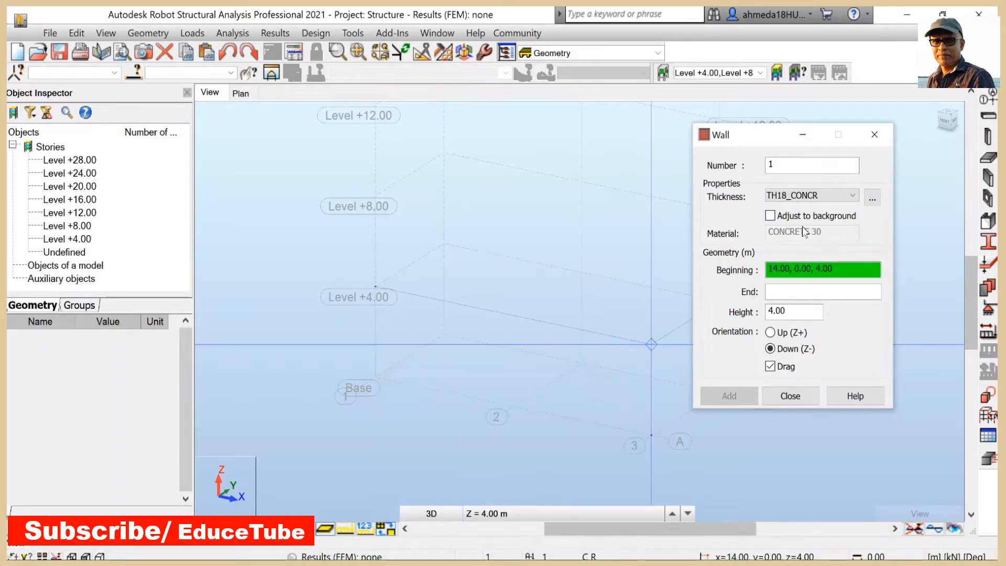
{"action": "left_click", "coordinate": [852, 196]}
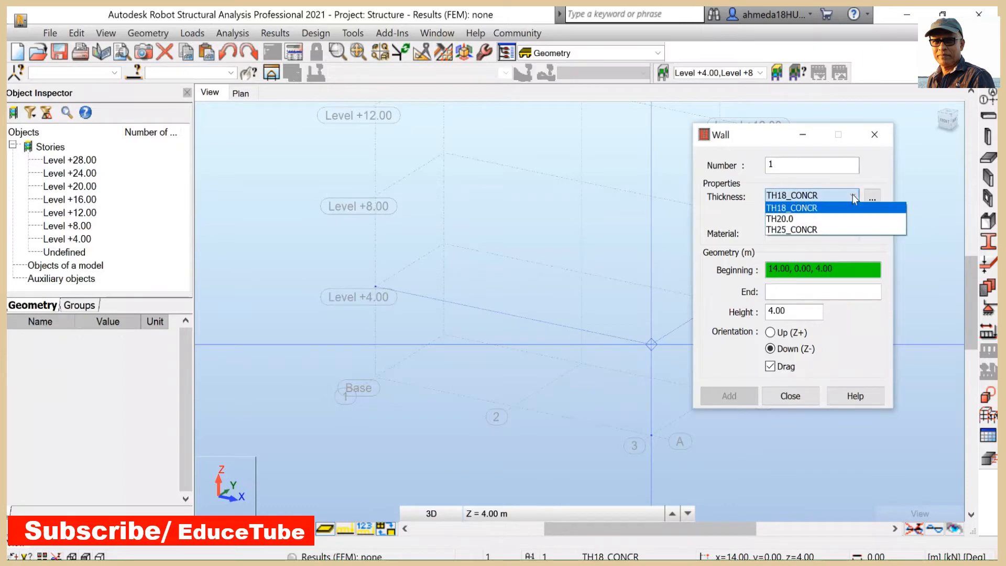
{"action": "left_click", "coordinate": [786, 218]}
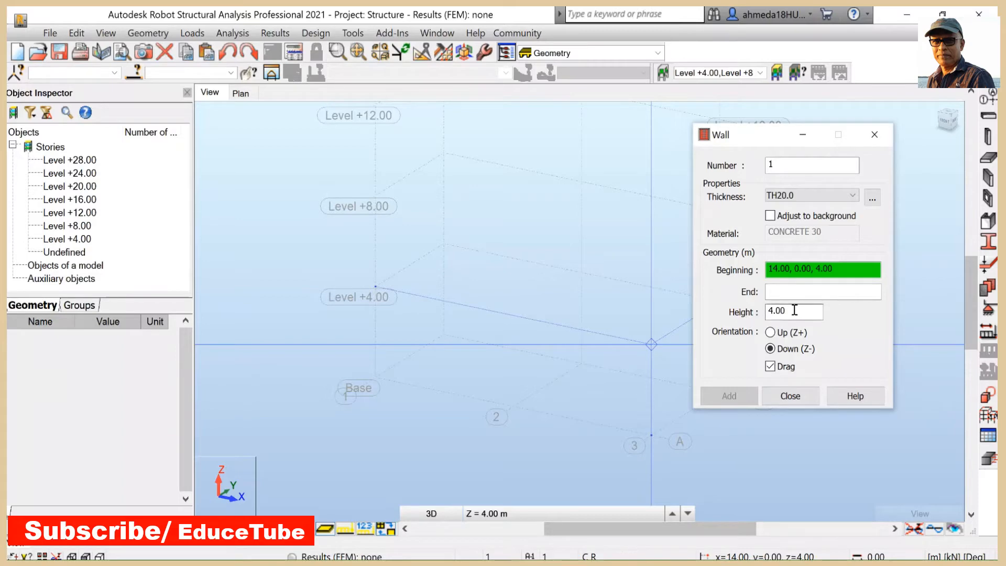
{"action": "left_click", "coordinate": [443, 243]}
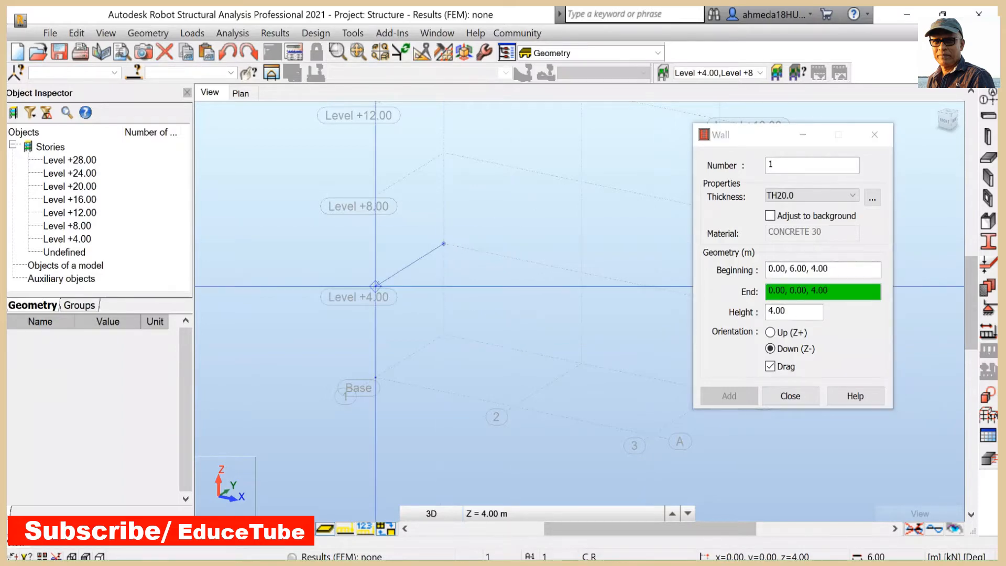
{"action": "left_click", "coordinate": [375, 286]}
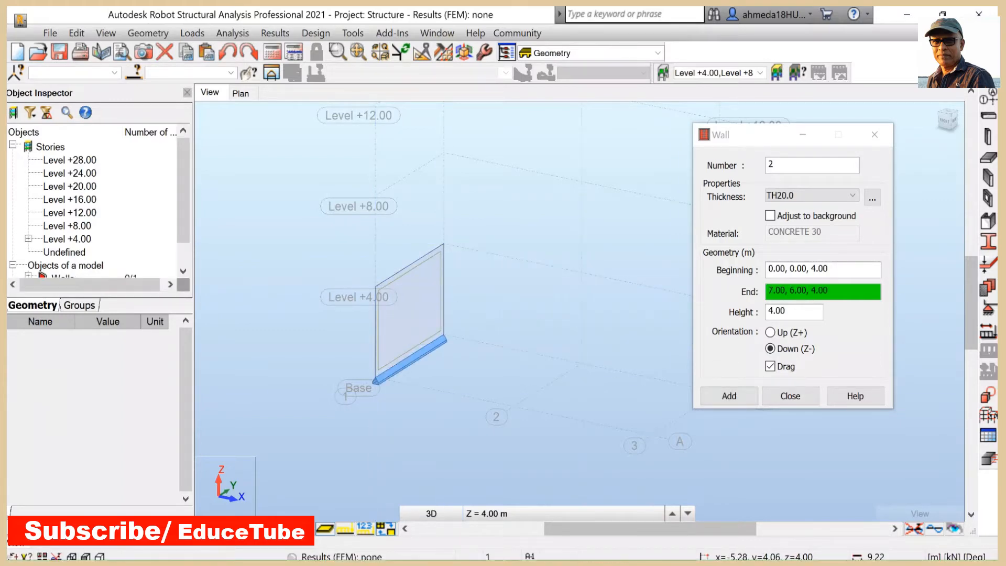
Continue the walls at level +4.00 from (0, 6, 4) along grid line B to (14, 6, 4) and along grid line 3 to (14, 0, 4)
{"action": "scroll", "coordinate": [316, 236], "scroll_direction": "down", "scroll_amount": 2}
{"action": "scroll", "coordinate": [503, 288], "scroll_direction": "up", "scroll_amount": 2}
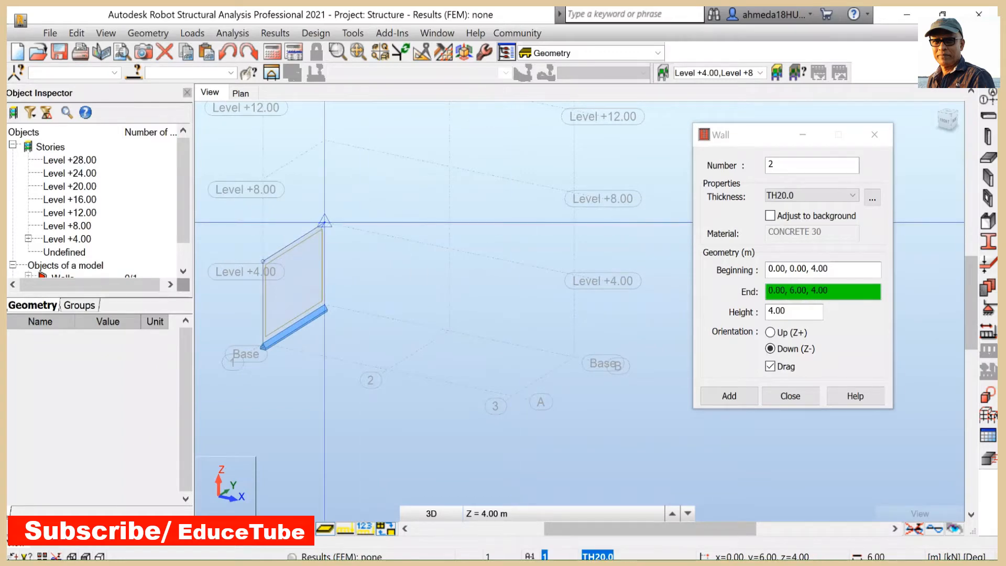
{"action": "left_click", "coordinate": [325, 223]}
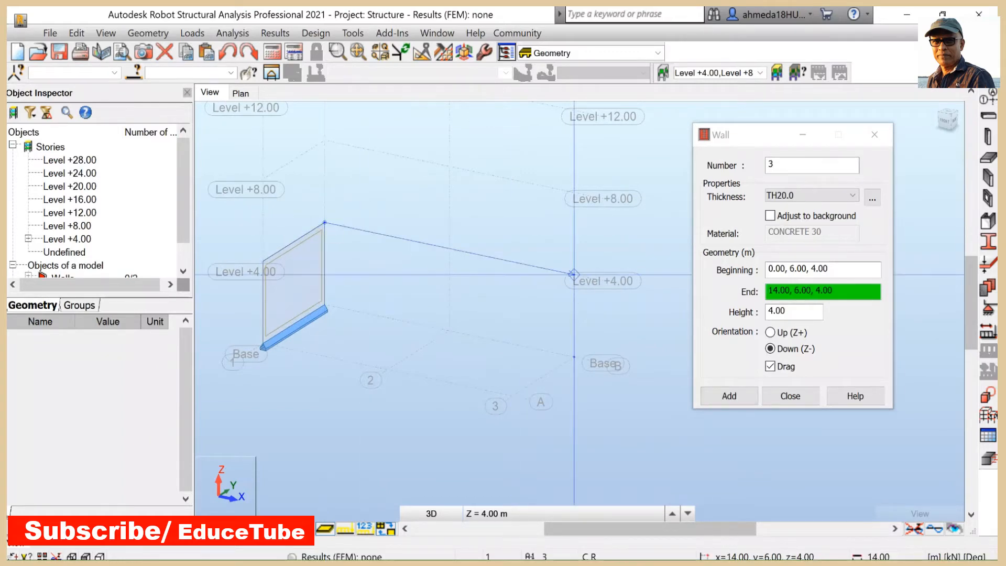
{"action": "left_click", "coordinate": [574, 274]}
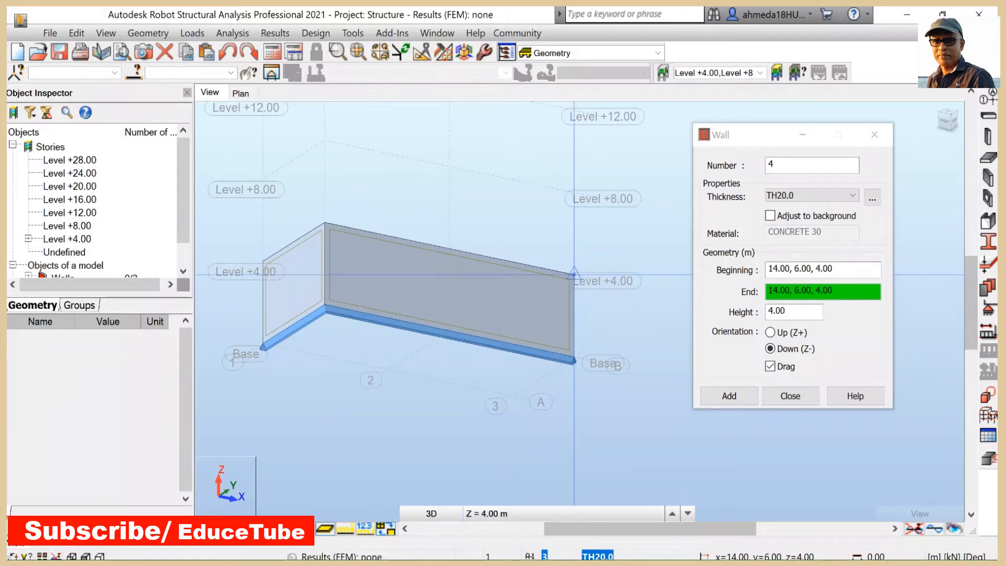
{"action": "left_click", "coordinate": [512, 313]}
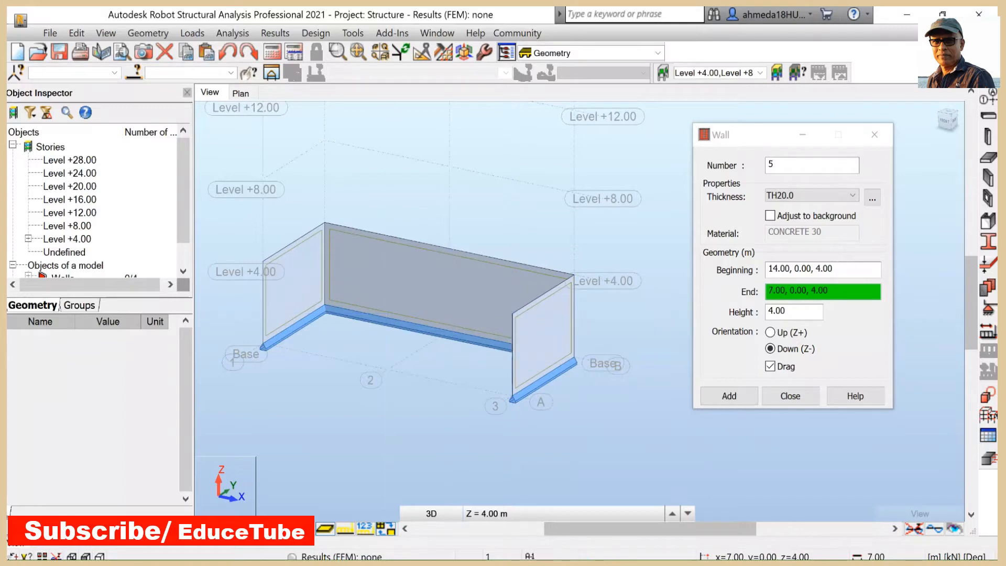
{"action": "left_click", "coordinate": [449, 248]}
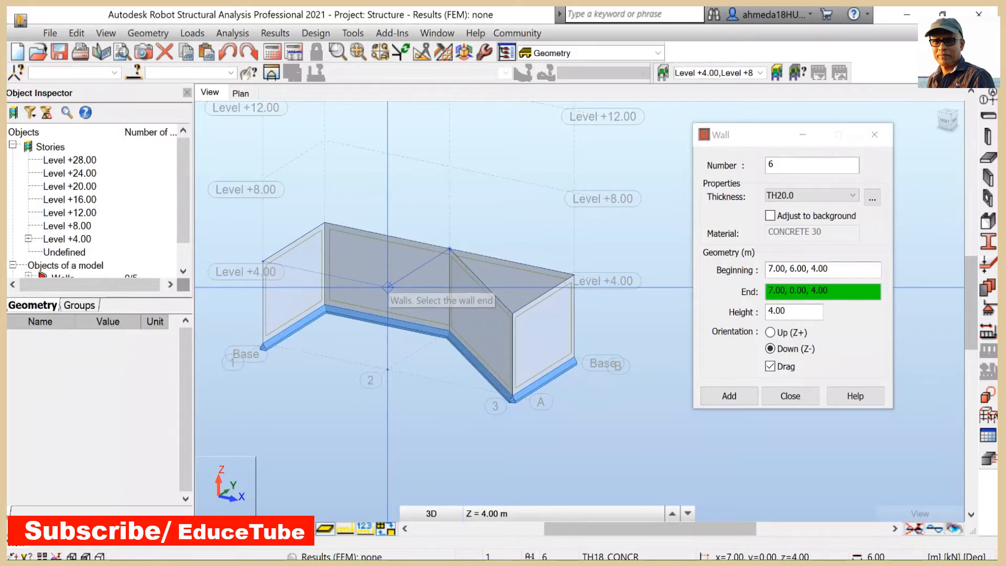
{"action": "left_click", "coordinate": [512, 314]}
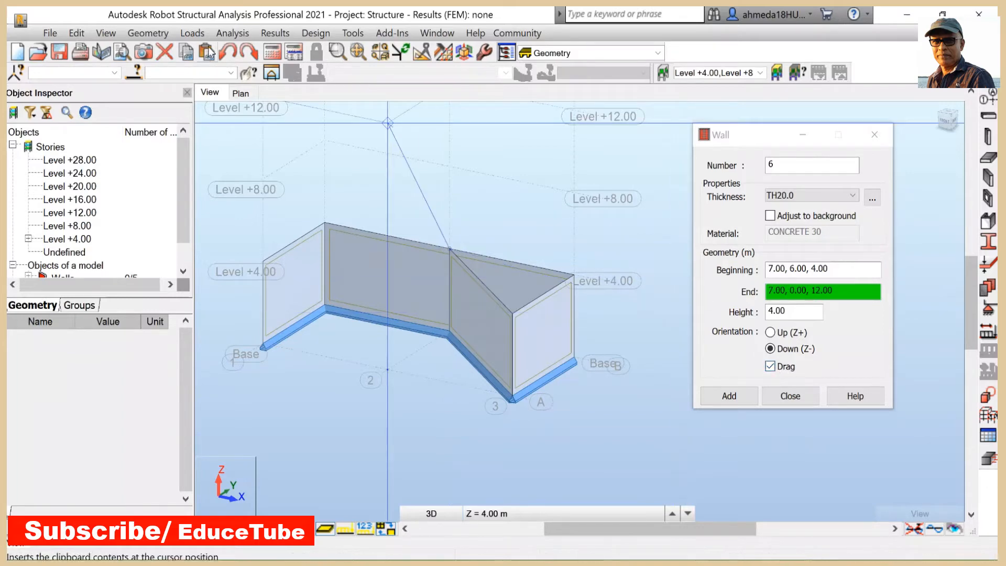
{"action": "left_click", "coordinate": [225, 52]}
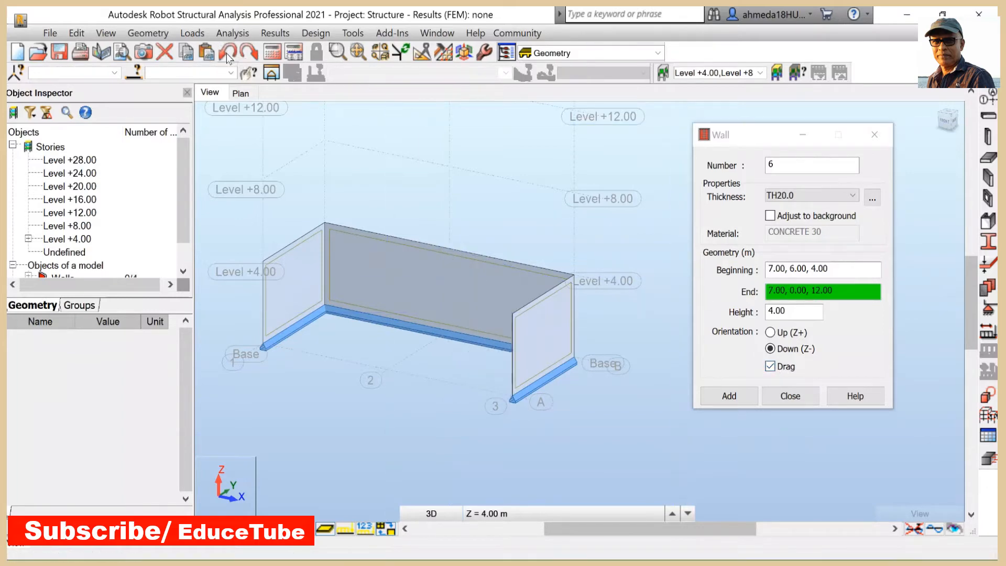
Turn off continuous wall drawing and add a separate wall along grid line 2 from (7, 6, 4) to (7, 0, 4)
{"action": "left_click", "coordinate": [774, 367]}
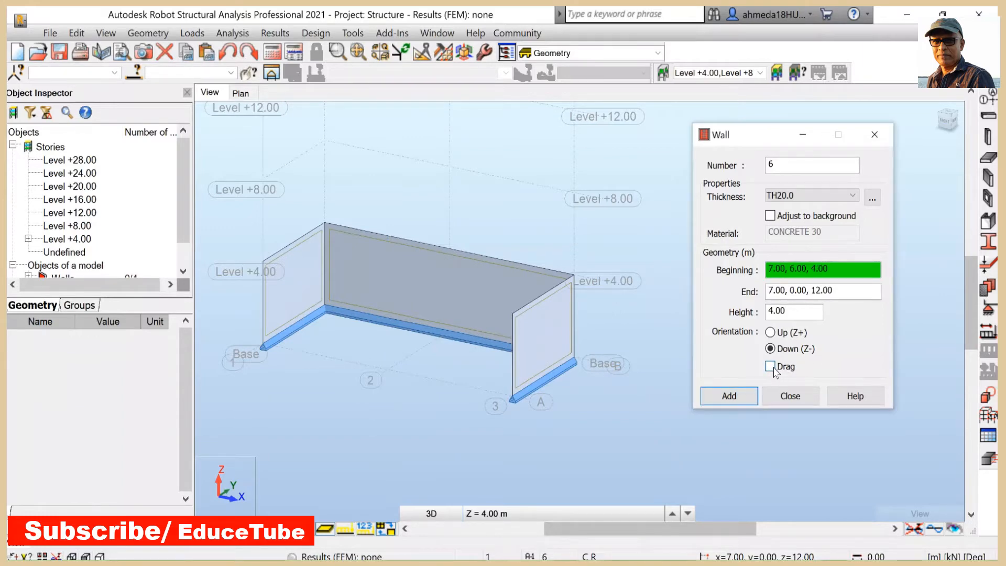
{"action": "left_click", "coordinate": [449, 248]}
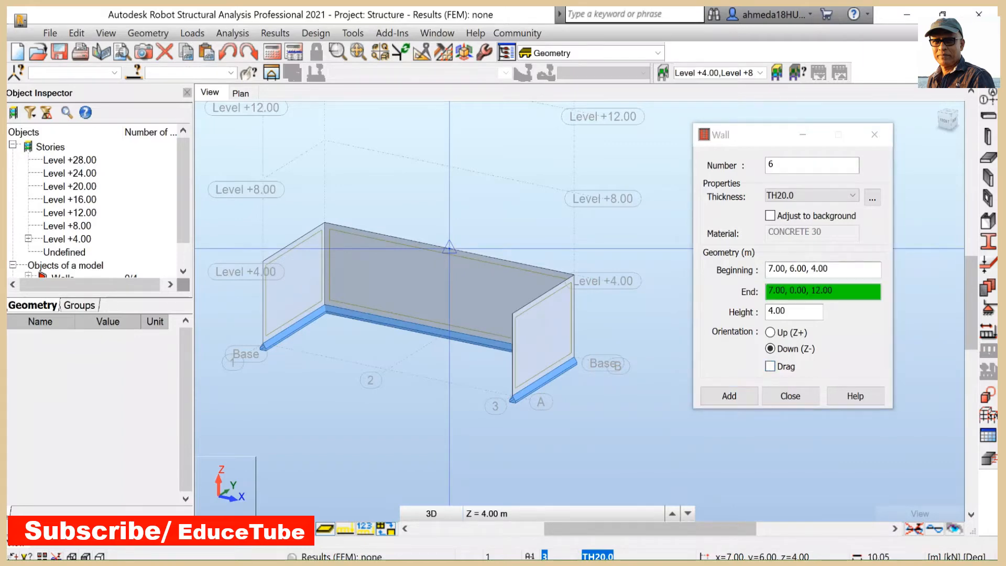
{"action": "left_click", "coordinate": [387, 287]}
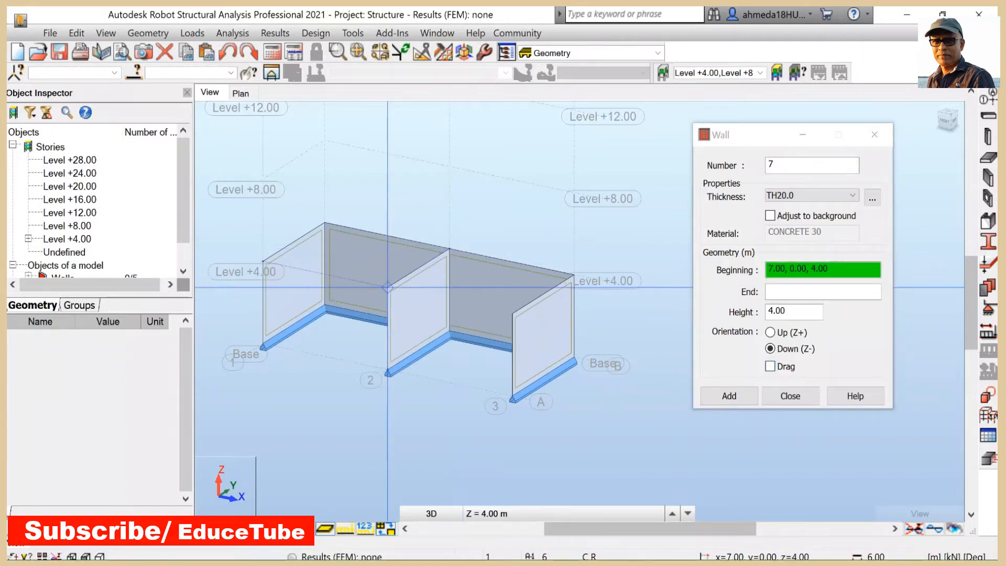
{"action": "left_click", "coordinate": [800, 396]}
{"action": "scroll", "coordinate": [784, 311], "scroll_direction": "down", "scroll_amount": 1}
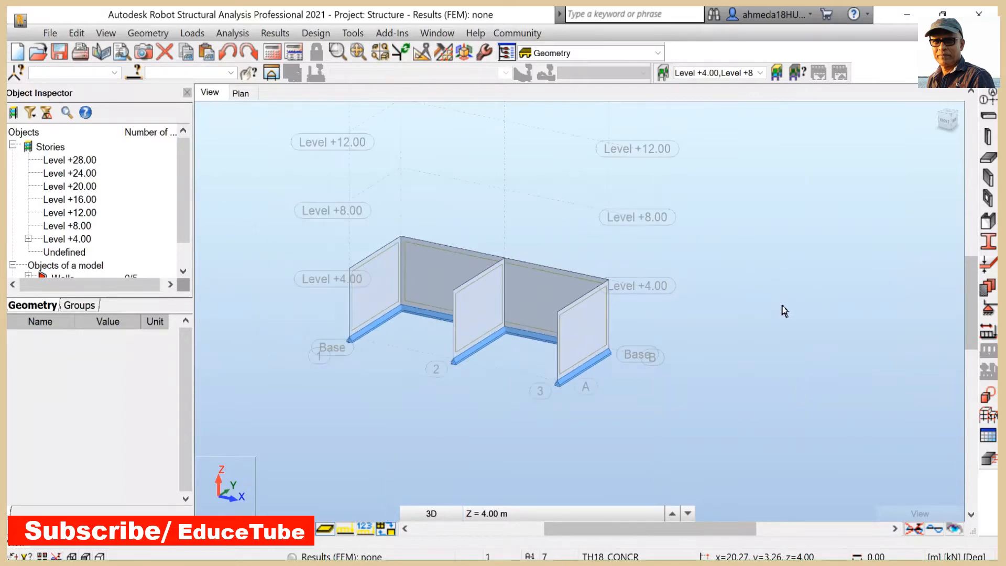
{"action": "scroll", "coordinate": [429, 290], "scroll_direction": "up", "scroll_amount": 2}
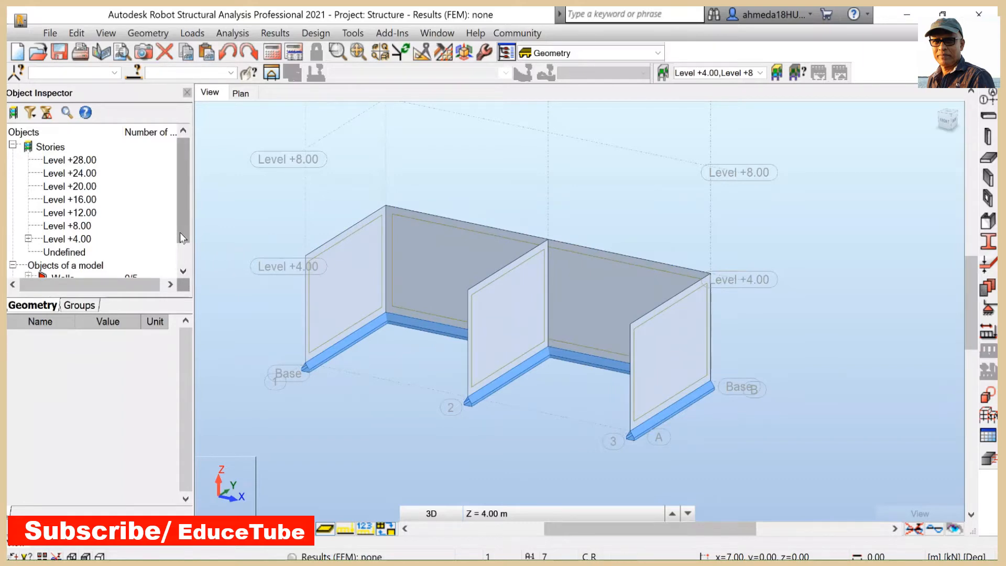
Select all the walls in the model and set their finite element mesh size to 0.5 m
{"action": "left_click_drag", "start_coordinate": [180, 233], "coordinate": [192, 258]}
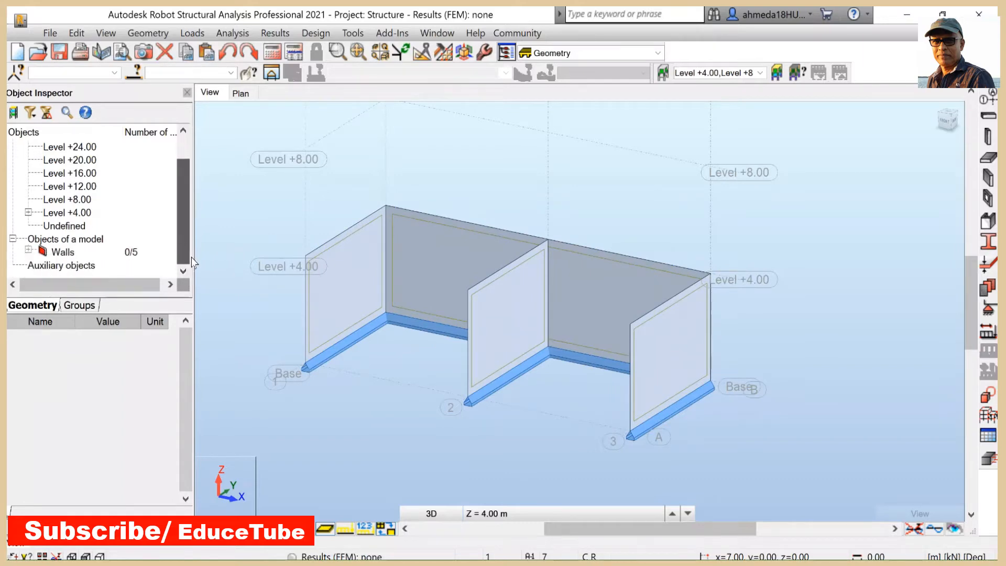
{"action": "left_click", "coordinate": [29, 251]}
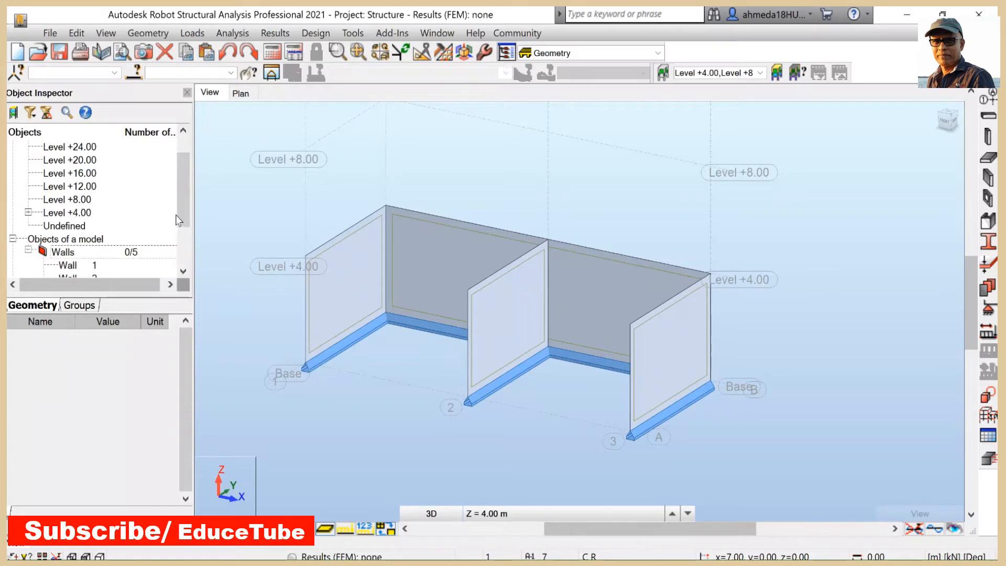
{"action": "left_click_drag", "start_coordinate": [181, 214], "coordinate": [193, 251]}
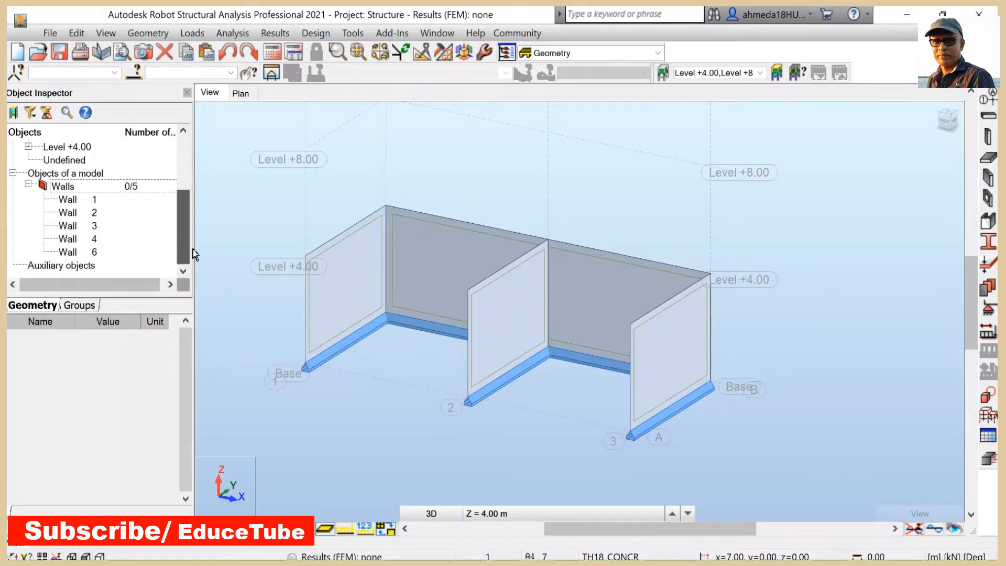
{"action": "left_click", "coordinate": [71, 201]}
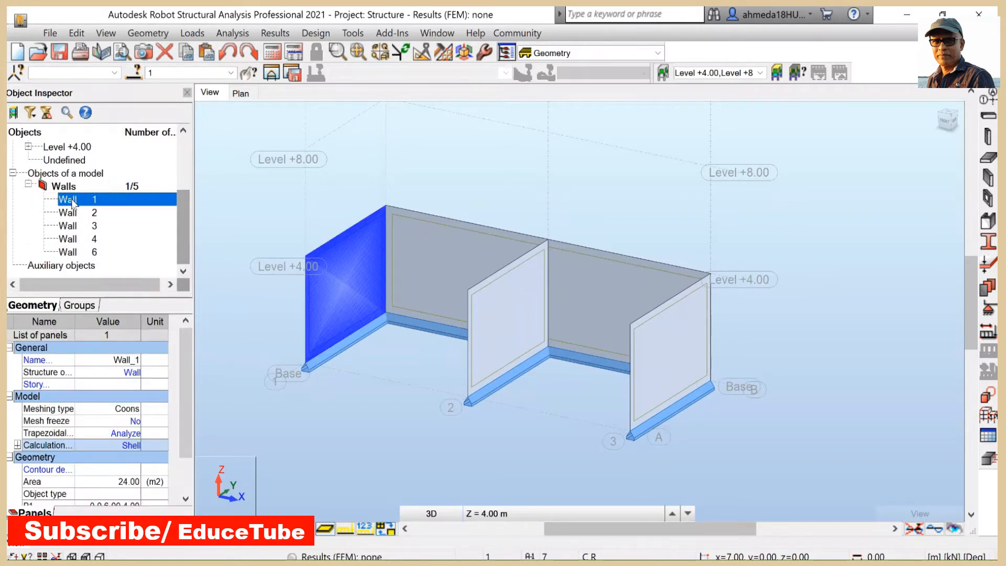
{"action": "left_click", "coordinate": [81, 254], "text": "shift"}
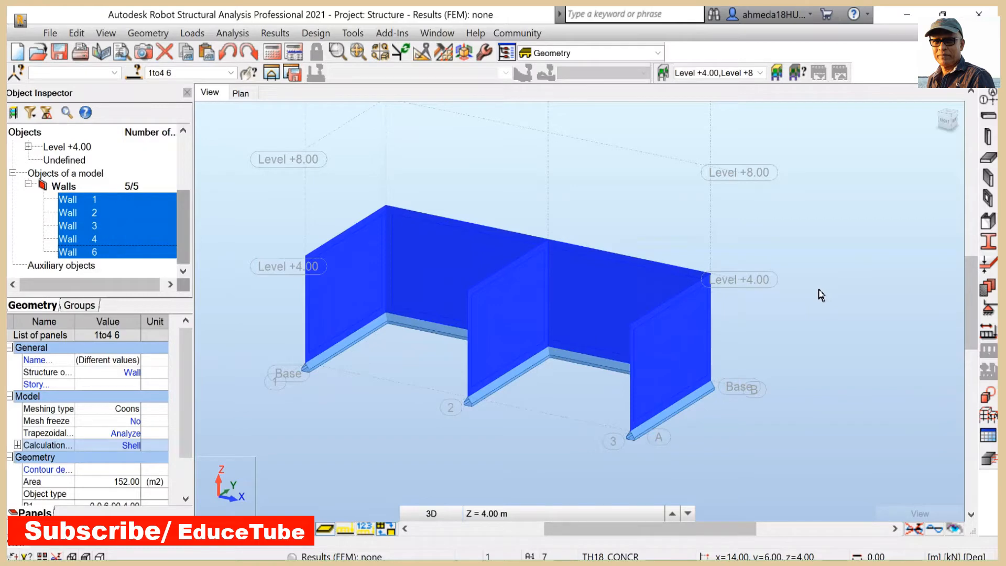
{"action": "left_click", "coordinate": [444, 53]}
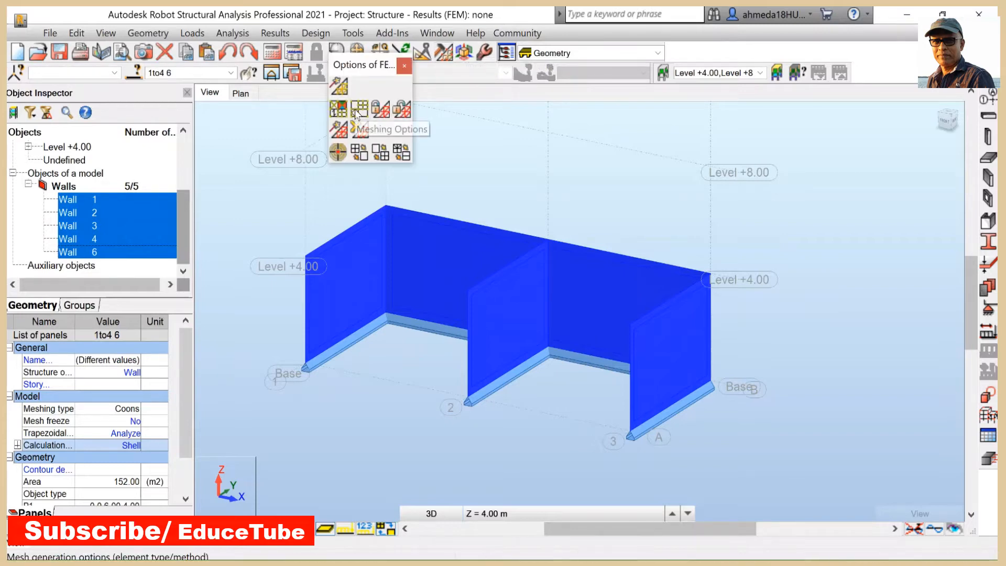
{"action": "left_click", "coordinate": [359, 110]}
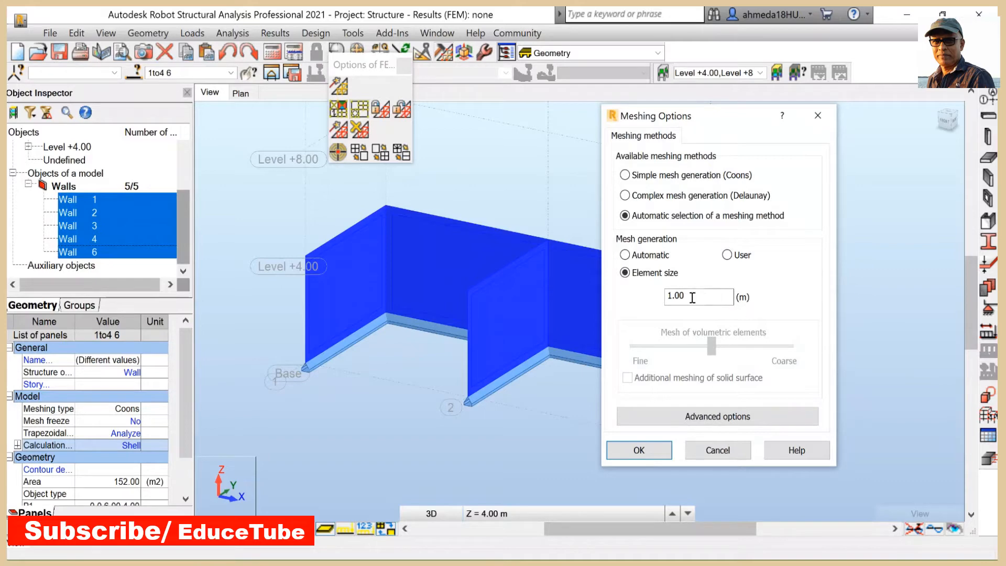
{"action": "double_click", "coordinate": [671, 295]}
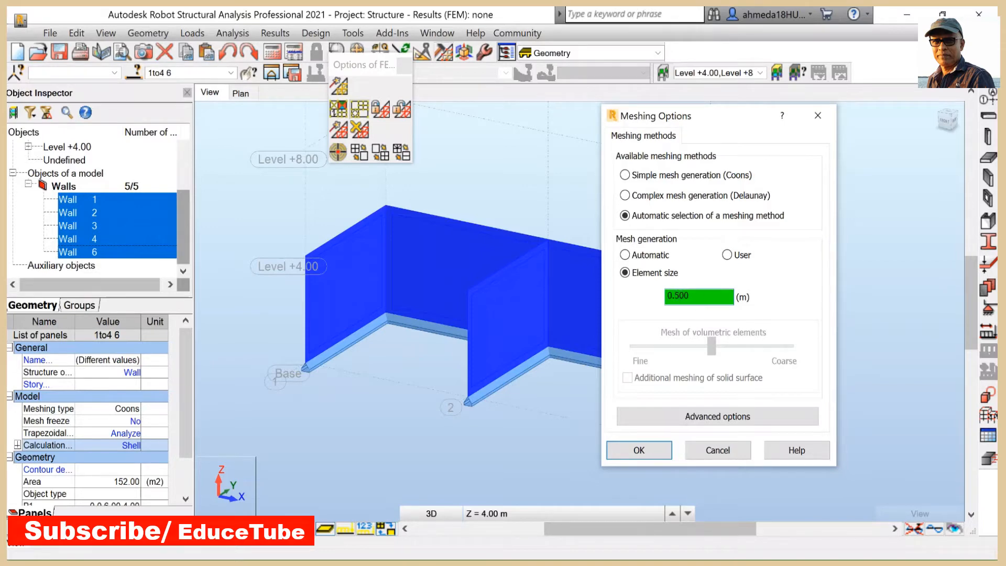
{"action": "left_click", "coordinate": [659, 451]}
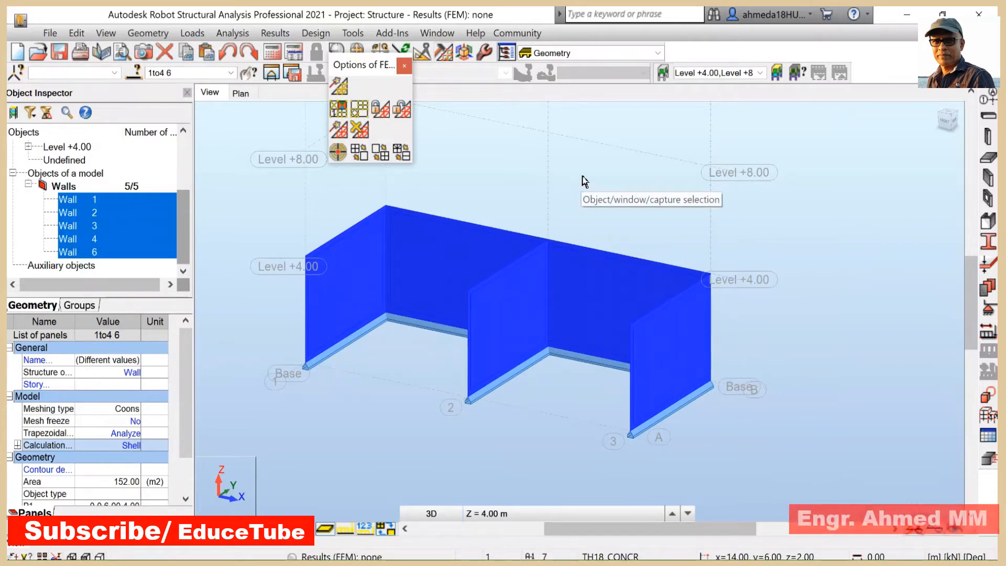
Generate the mesh for the selected walls, dismiss the calculation messages and meshing options, and clear the selection
{"action": "left_click", "coordinate": [343, 91]}
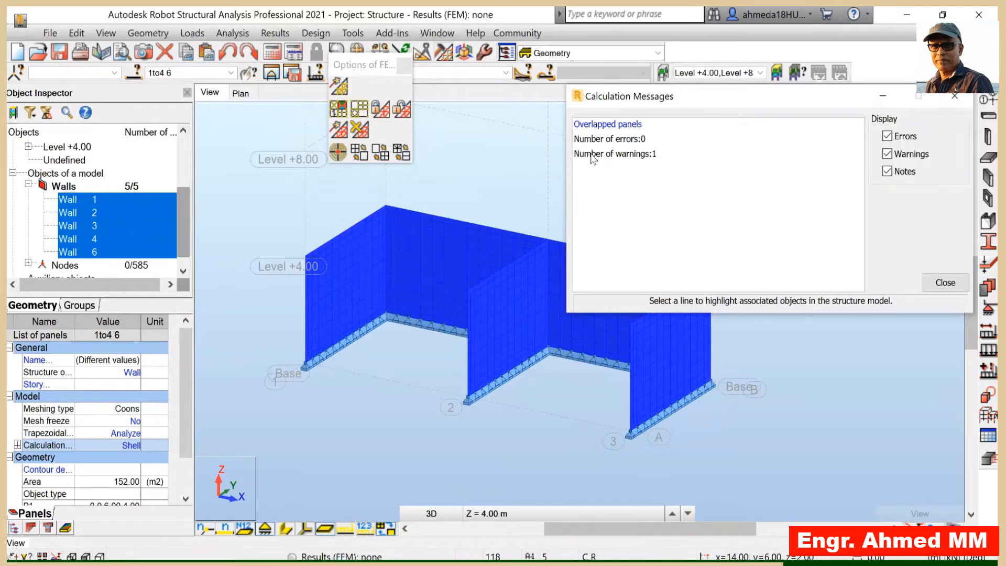
{"action": "left_click", "coordinate": [944, 283]}
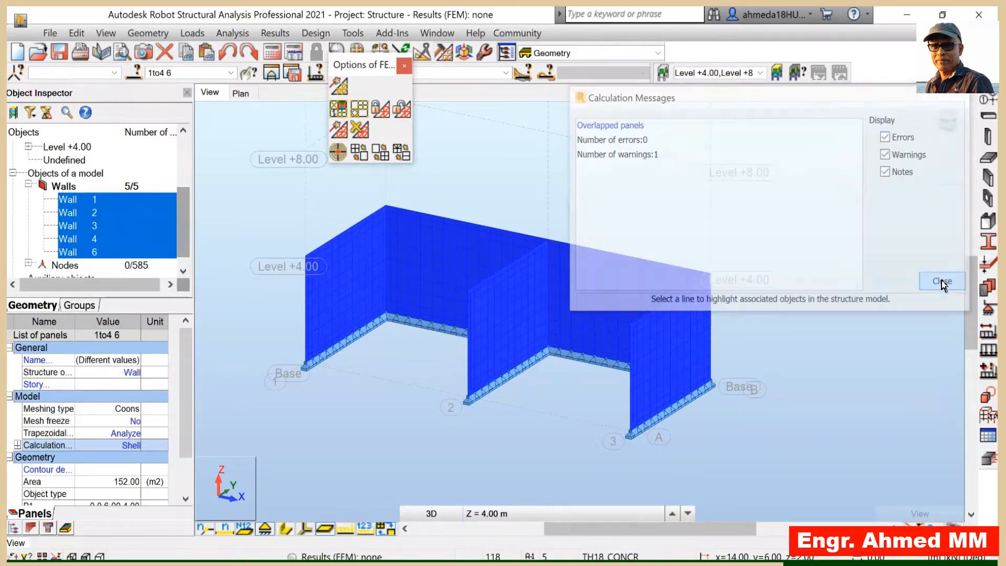
{"action": "left_click", "coordinate": [404, 67]}
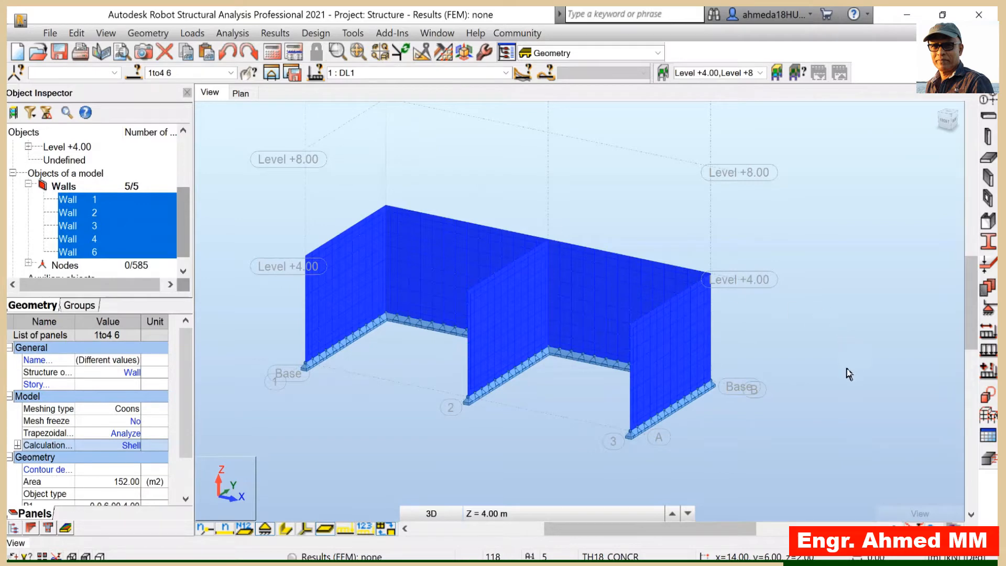
{"action": "left_click", "coordinate": [820, 369]}
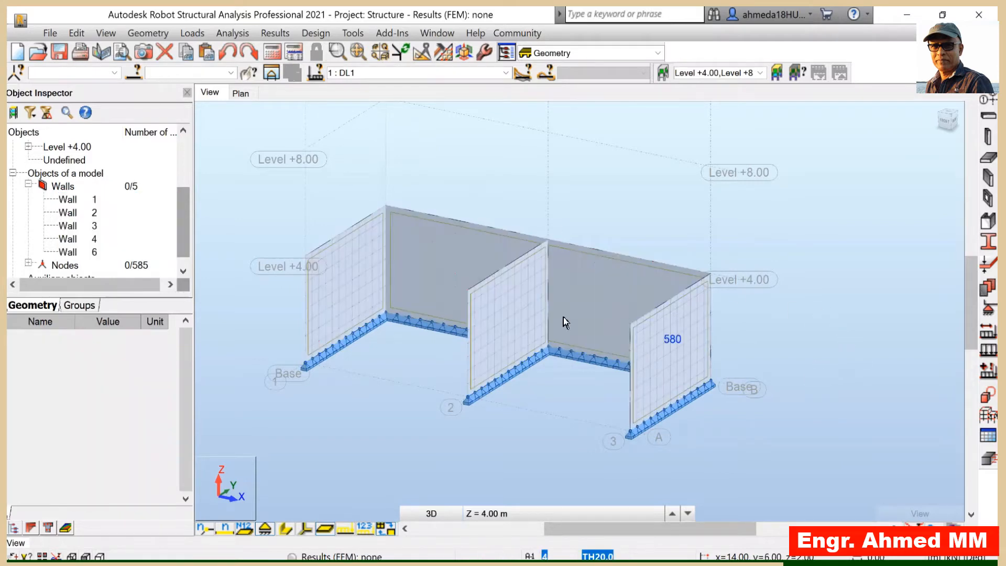
{"action": "scroll", "coordinate": [839, 228], "scroll_direction": "down", "scroll_amount": 1}
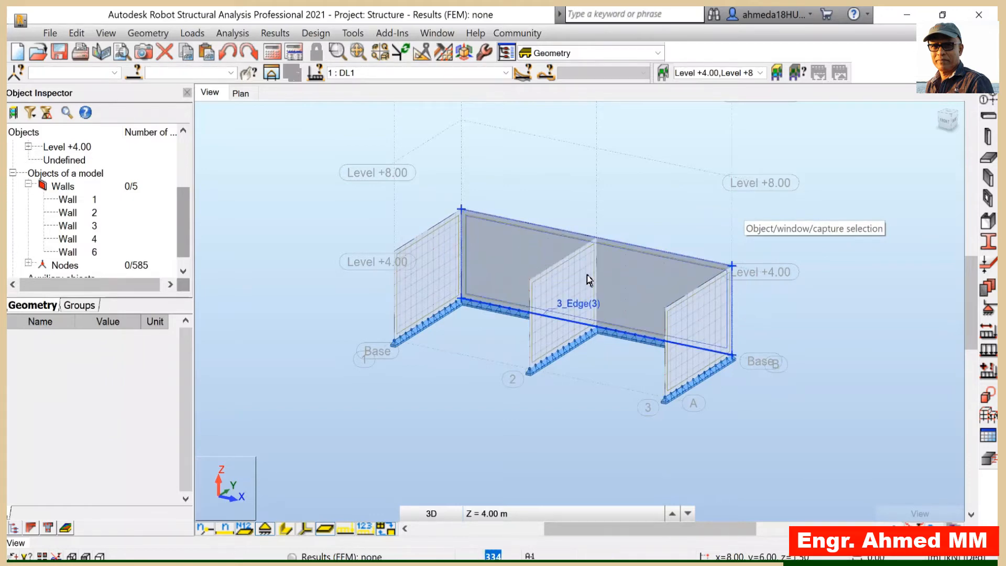
{"action": "scroll", "coordinate": [571, 209], "scroll_direction": "up", "scroll_amount": 2}
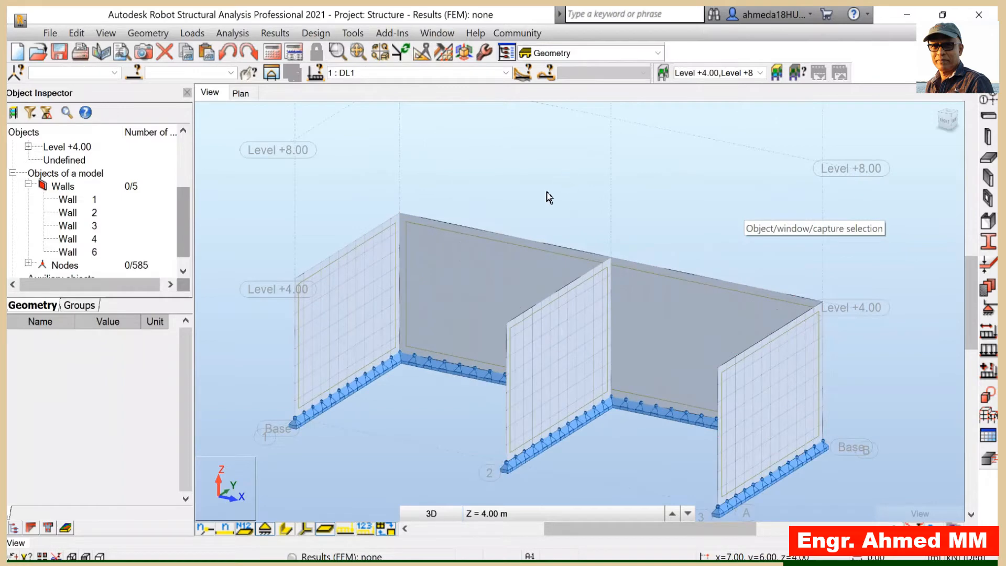
{"action": "scroll", "coordinate": [549, 198], "scroll_direction": "down", "scroll_amount": 2}
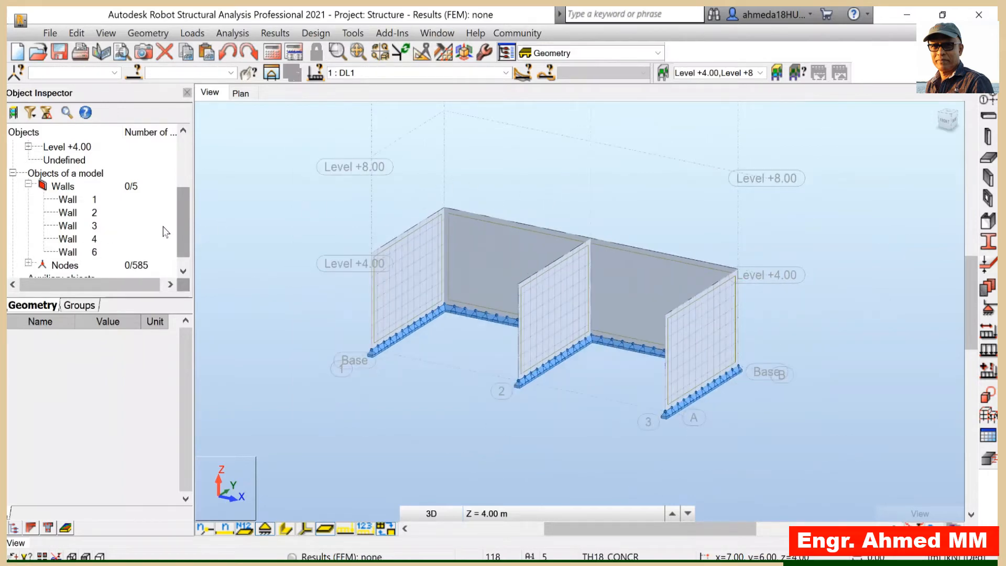
{"action": "left_click_drag", "start_coordinate": [185, 241], "coordinate": [189, 200]}
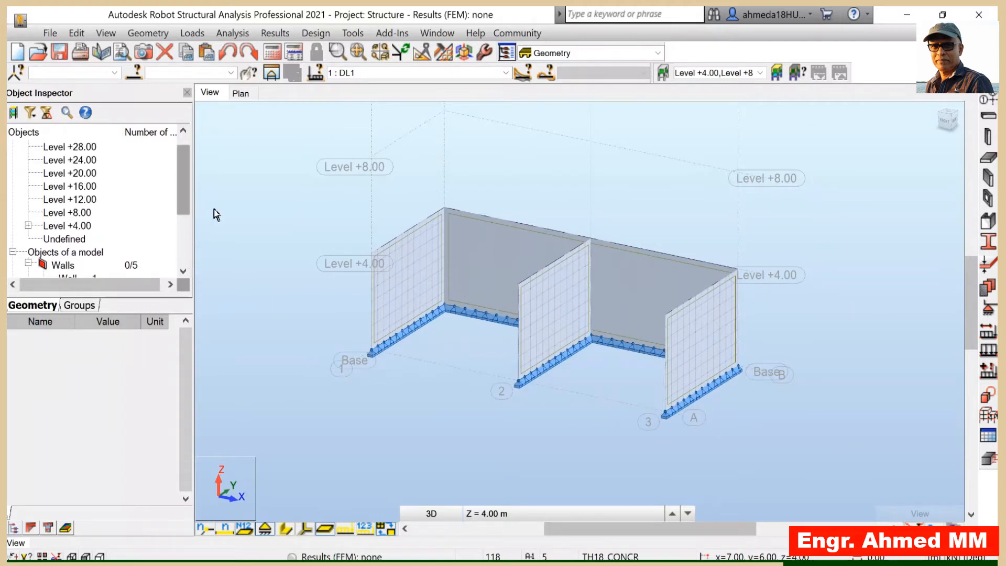
Turn off structure story filtering for the Level +4.00 story selection
{"action": "left_click", "coordinate": [76, 226]}
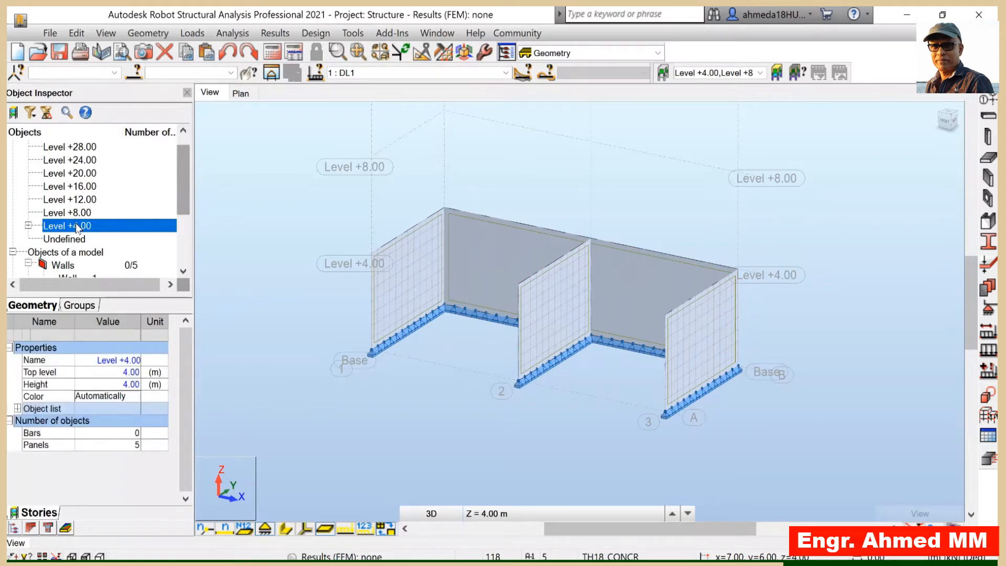
{"action": "right_click", "coordinate": [156, 228]}
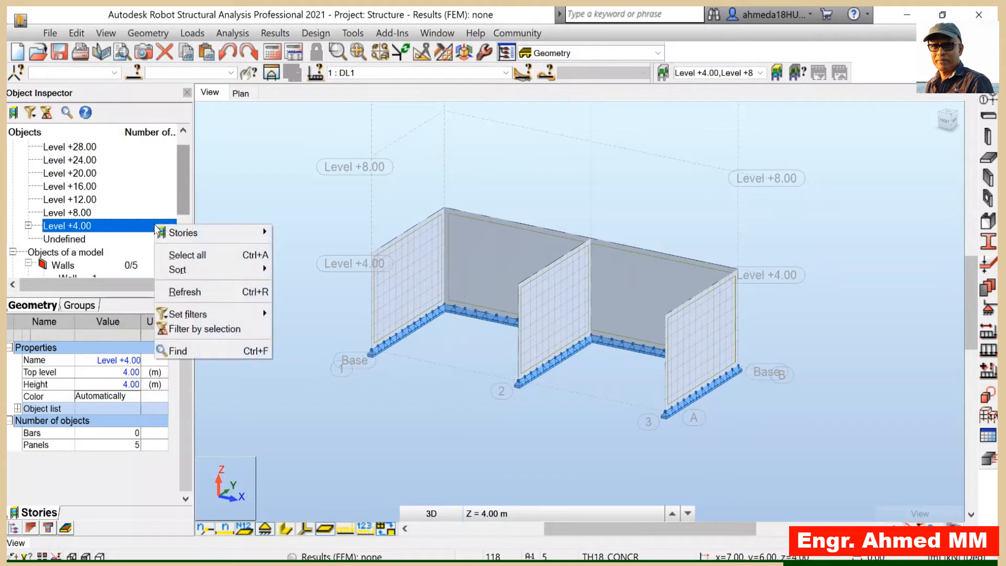
{"action": "mouse_move", "coordinate": [181, 232]}
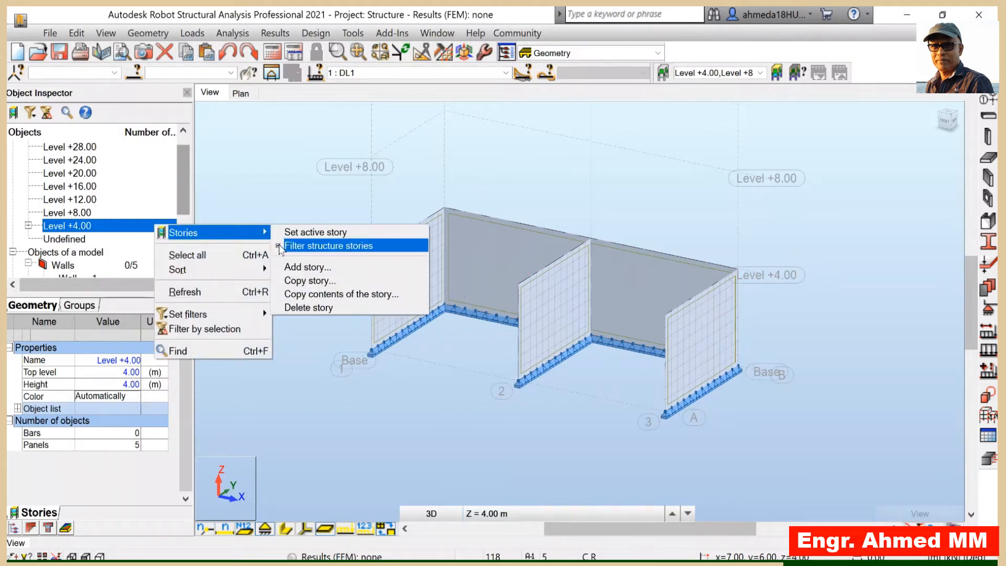
{"action": "left_click", "coordinate": [304, 245]}
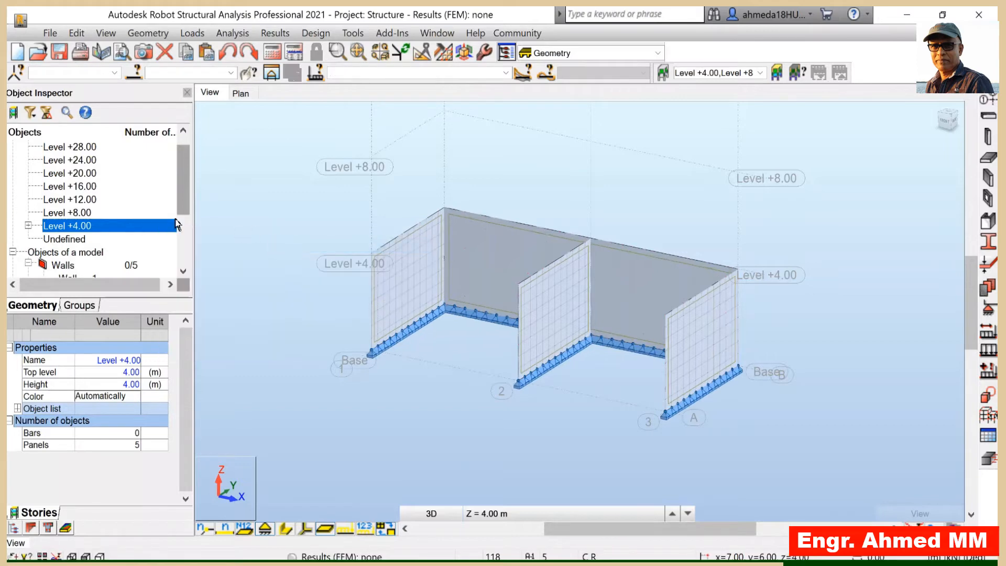
Copy the contents of the Level +4.00 story to the 6 stories above it
{"action": "right_click", "coordinate": [154, 223]}
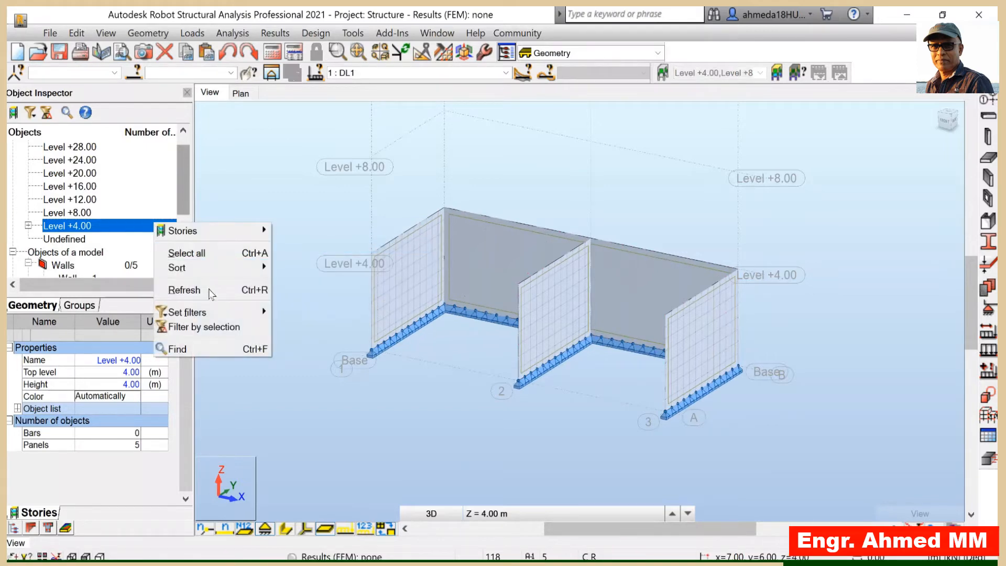
{"action": "mouse_move", "coordinate": [182, 229]}
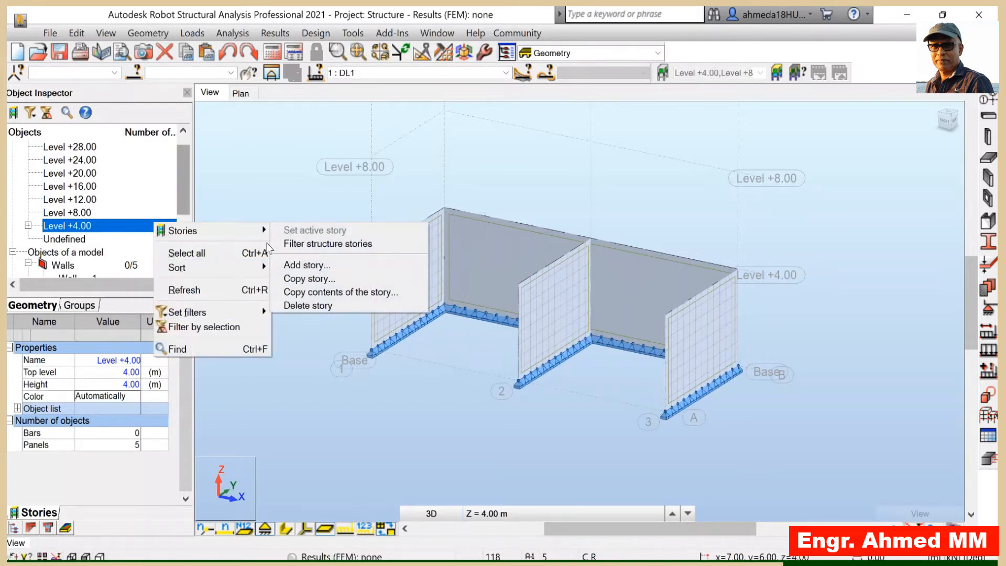
{"action": "left_click", "coordinate": [311, 292]}
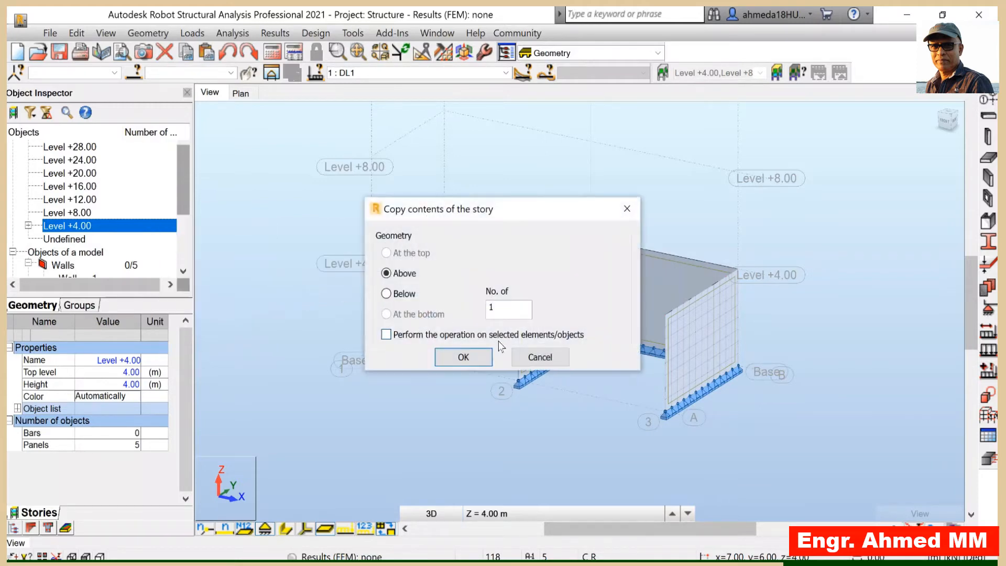
{"action": "double_click", "coordinate": [495, 308]}
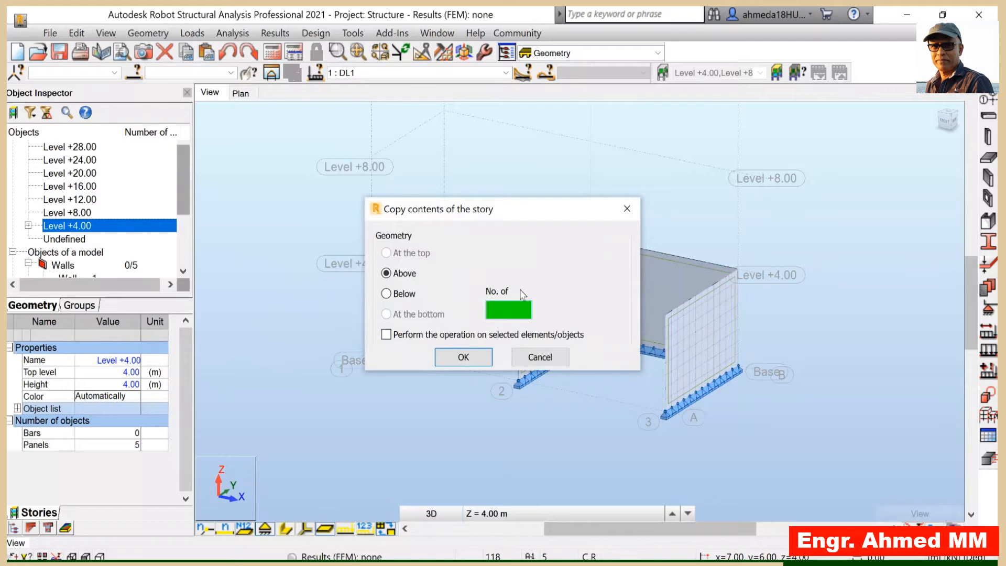
{"action": "type", "text": "6"}
{"action": "left_click", "coordinate": [461, 360]}
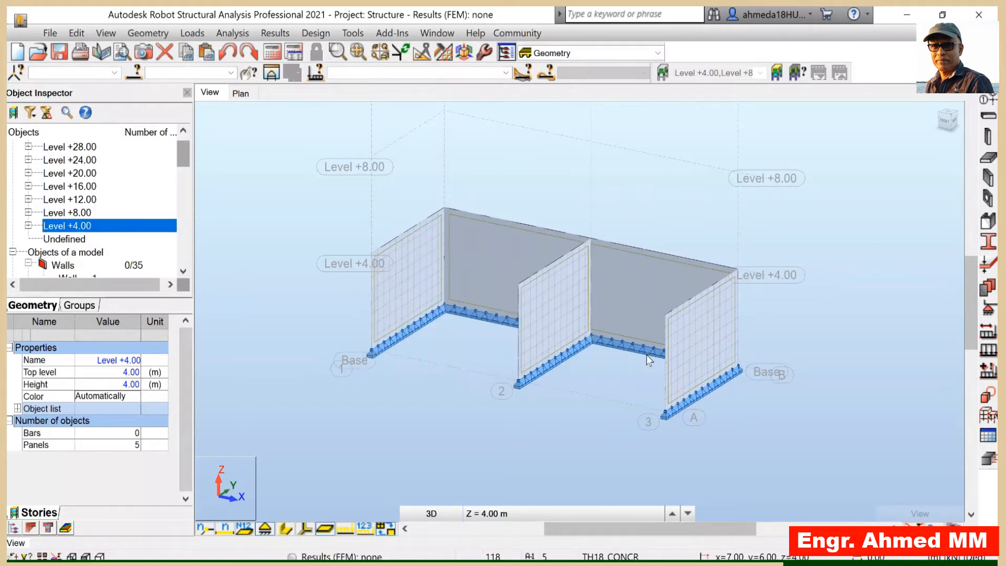
Examine the copied walls over the full building height, from the base up to level +28.00
{"action": "scroll", "coordinate": [624, 354], "scroll_direction": "down", "scroll_amount": 8}
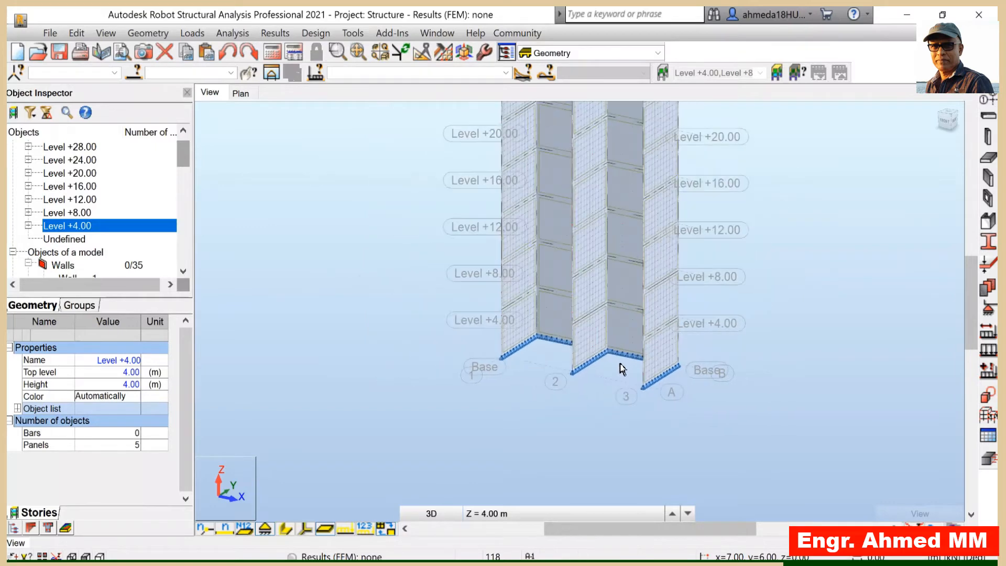
{"action": "scroll", "coordinate": [597, 235], "scroll_direction": "up", "scroll_amount": 8}
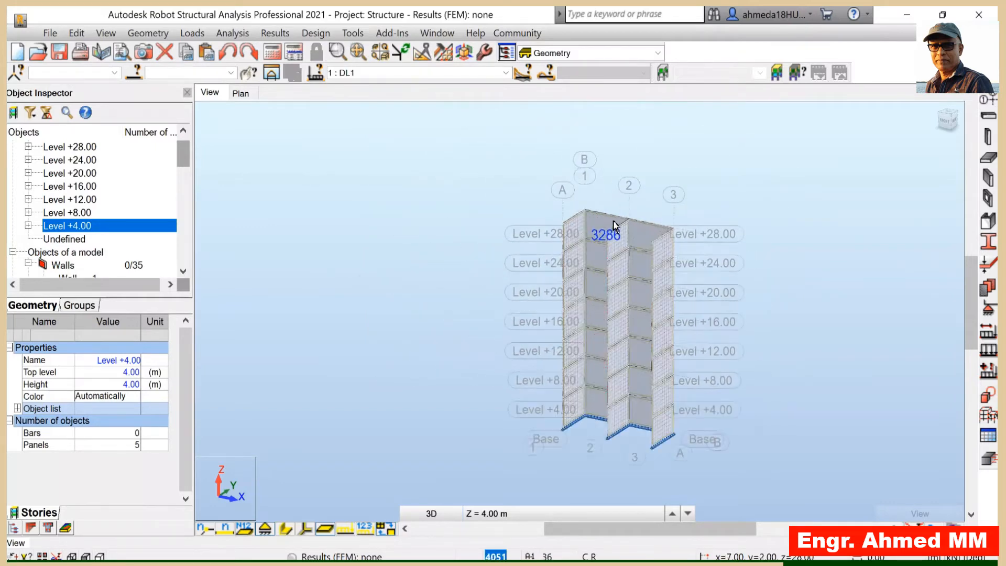
{"action": "scroll", "coordinate": [590, 195], "scroll_direction": "up", "scroll_amount": 1}
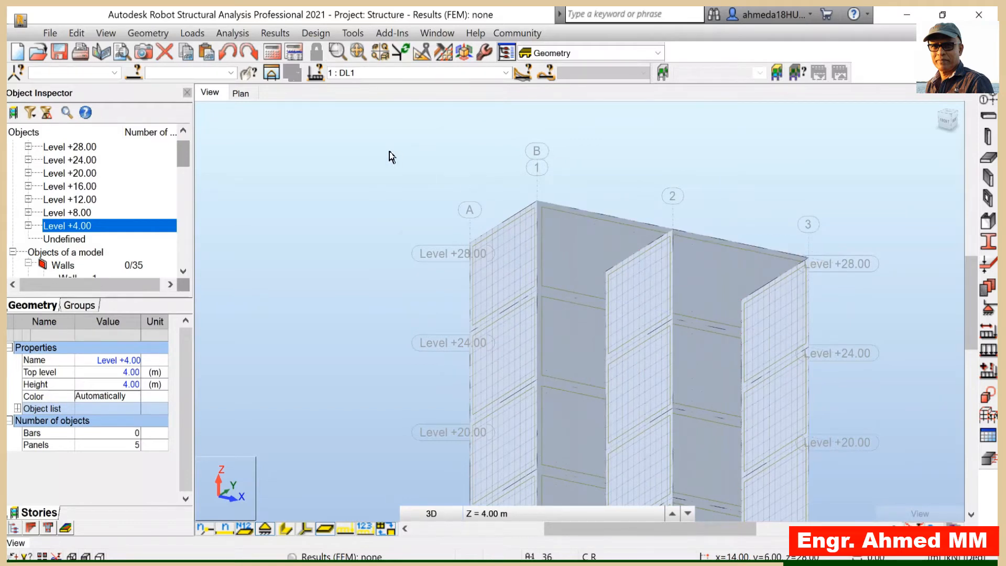
{"action": "scroll", "coordinate": [389, 152], "scroll_direction": "down", "scroll_amount": 2}
{"action": "scroll", "coordinate": [380, 273], "scroll_direction": "down", "scroll_amount": 2}
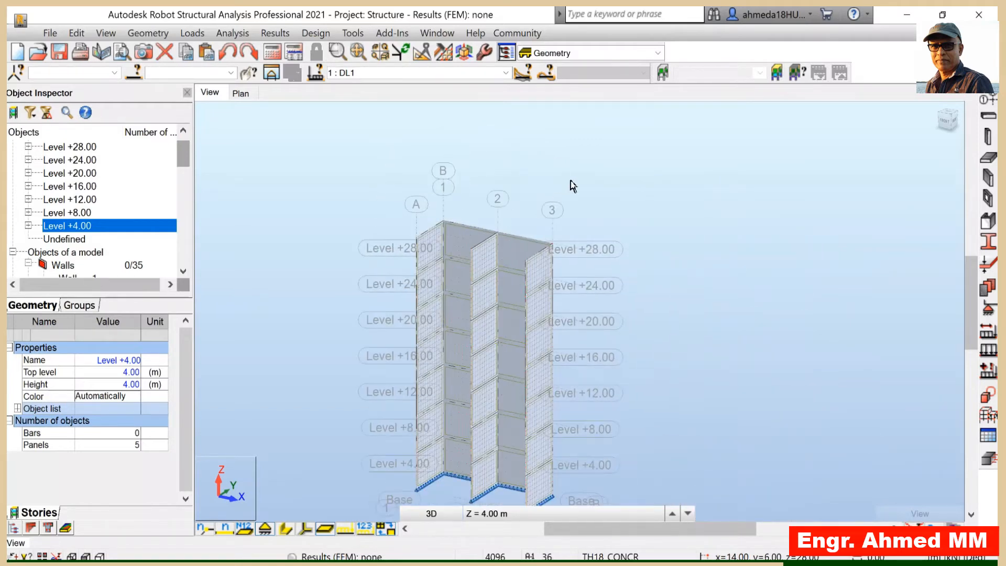
{"action": "scroll", "coordinate": [550, 220], "scroll_direction": "down", "scroll_amount": 2}
{"action": "scroll", "coordinate": [471, 305], "scroll_direction": "up", "scroll_amount": 1}
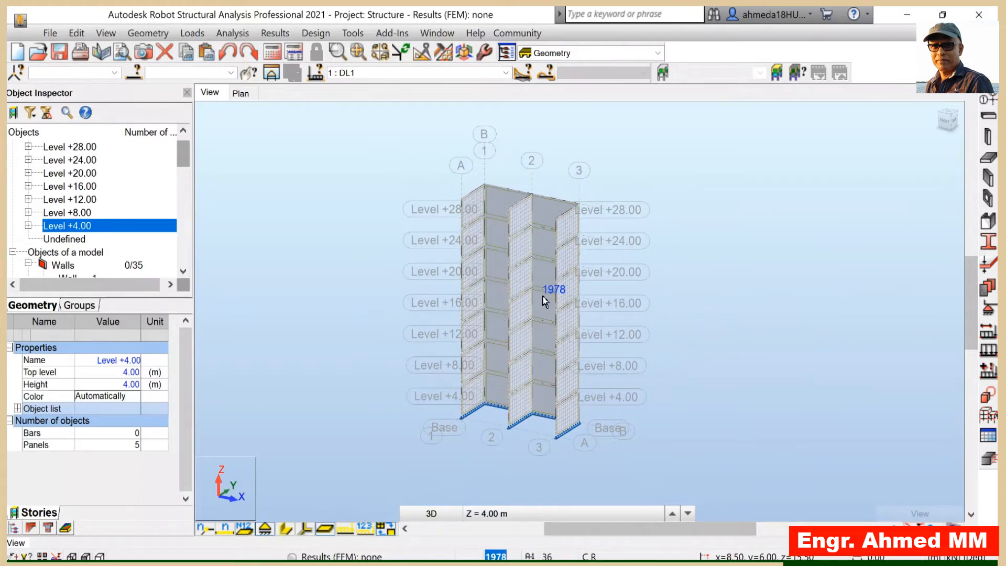
{"action": "scroll", "coordinate": [548, 292], "scroll_direction": "up", "scroll_amount": 1}
{"action": "scroll", "coordinate": [364, 147], "scroll_direction": "up", "scroll_amount": 1}
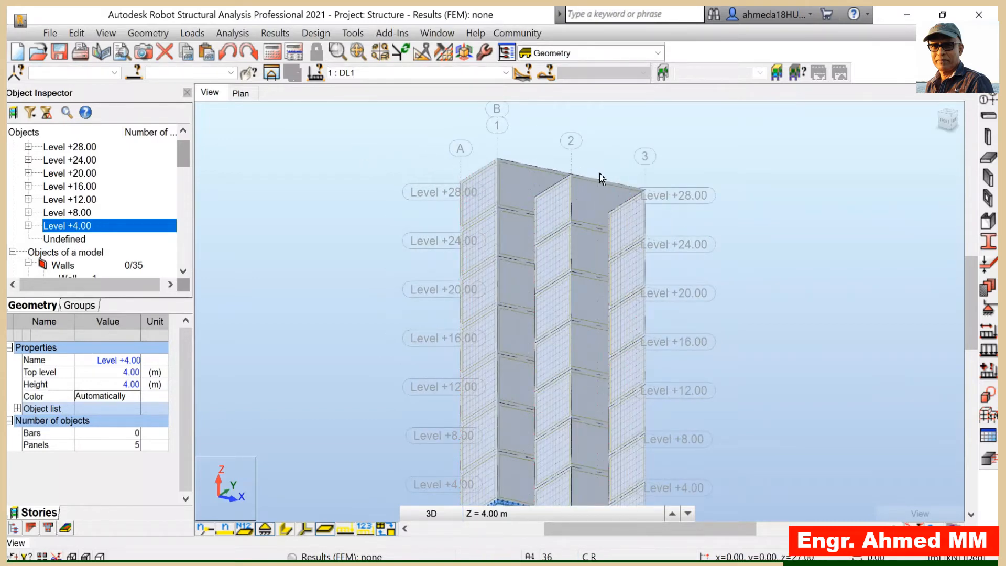
{"action": "scroll", "coordinate": [619, 226], "scroll_direction": "up", "scroll_amount": 1}
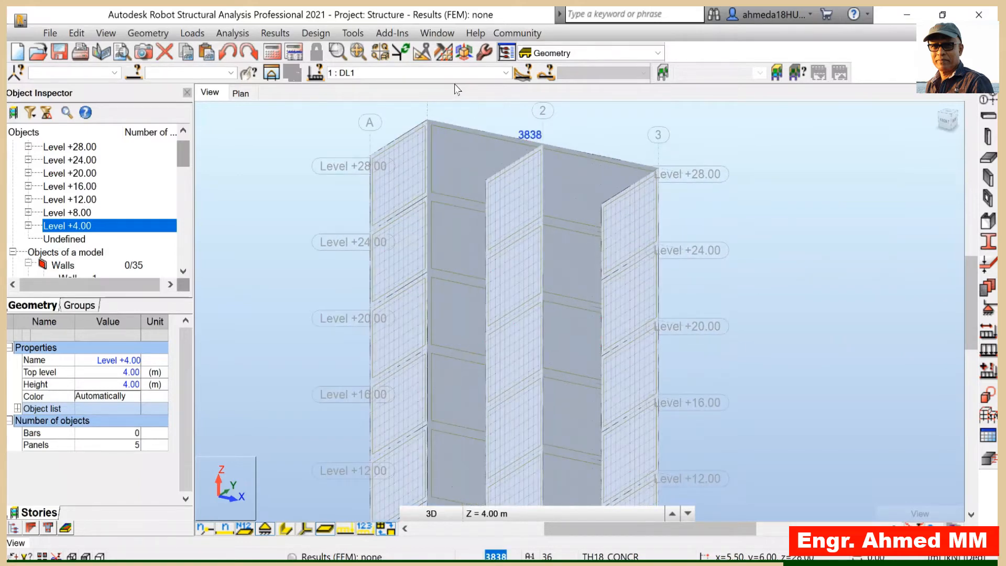
{"action": "scroll", "coordinate": [459, 105], "scroll_direction": "up", "scroll_amount": 1}
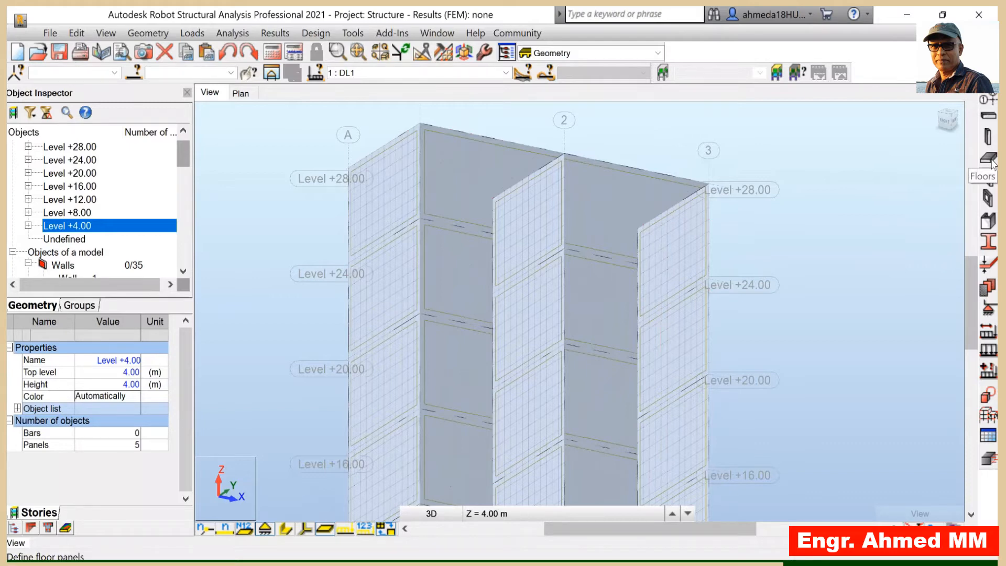
Inspect the top-story wall on grid line 3 and the wall definition settings, and clear the selection
{"action": "left_click", "coordinate": [649, 268]}
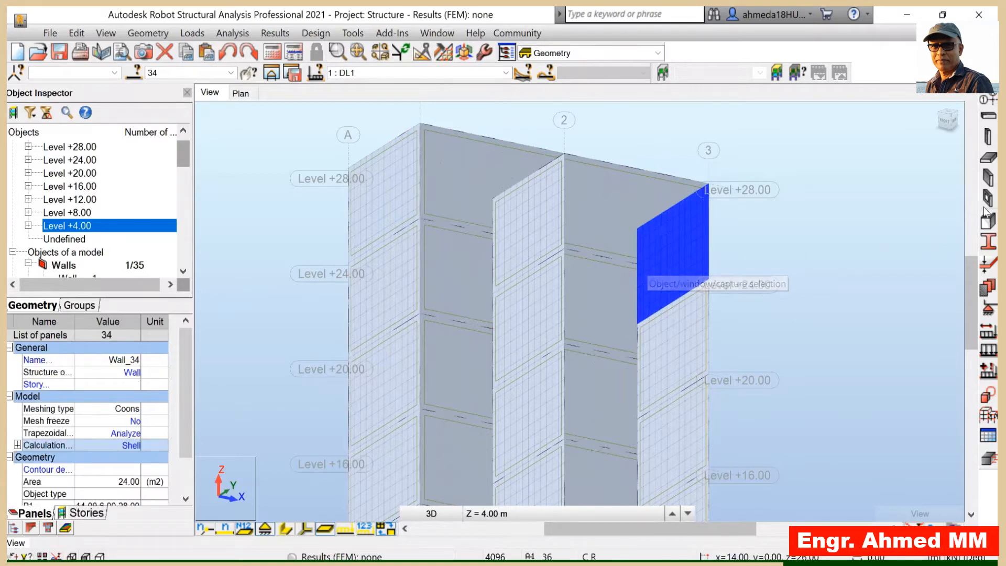
{"action": "left_click", "coordinate": [987, 178]}
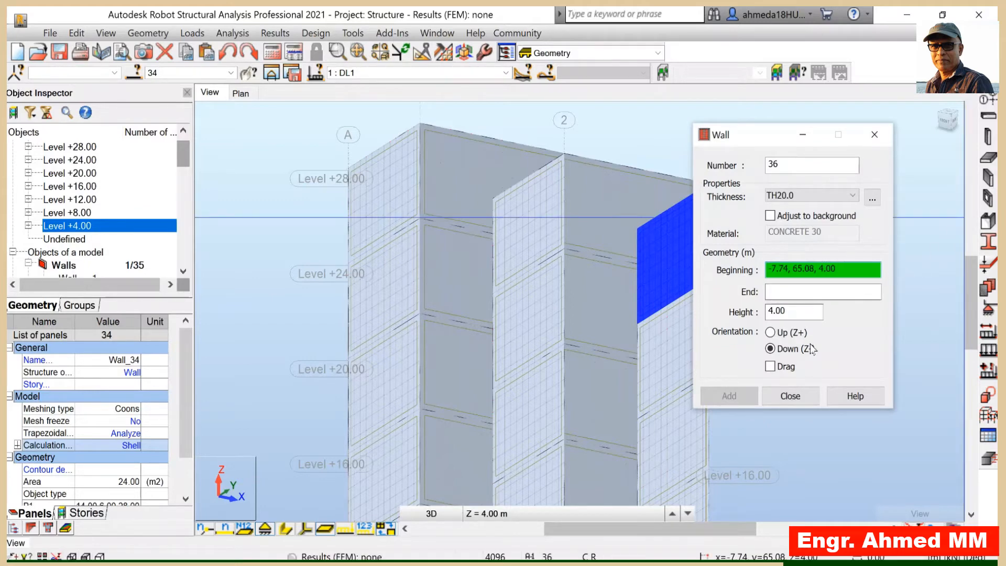
{"action": "left_click", "coordinate": [789, 397]}
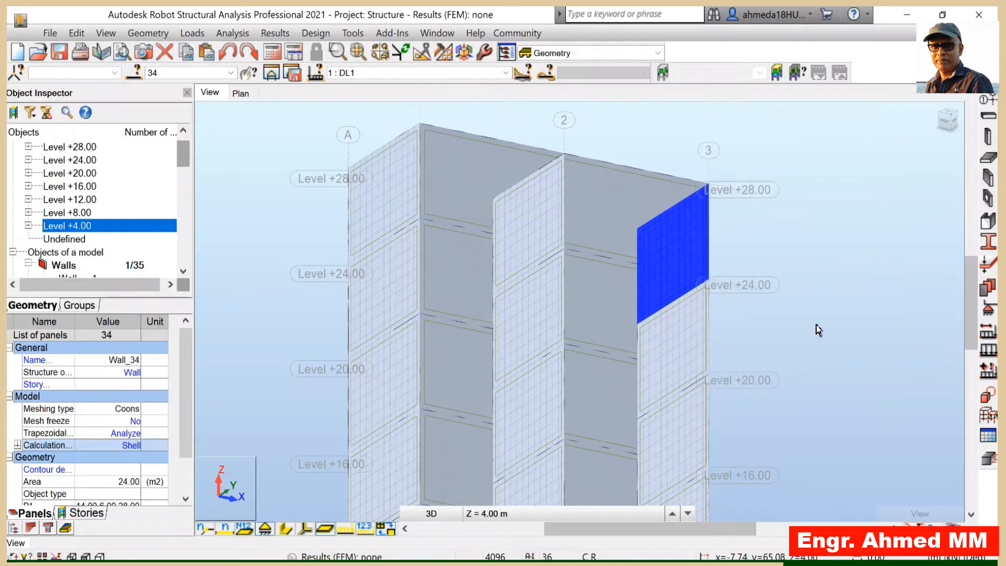
{"action": "left_click", "coordinate": [817, 327]}
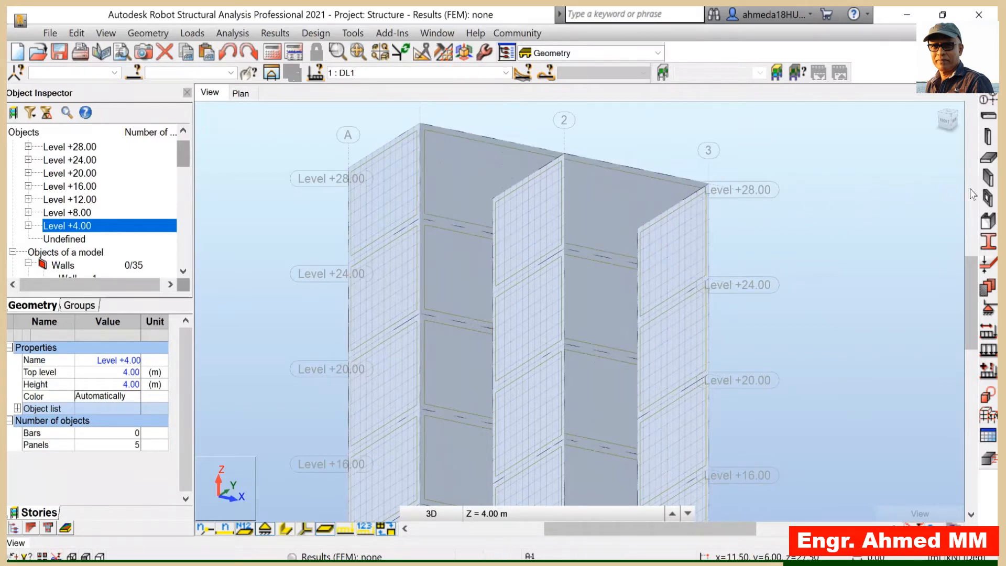
Set up a rectangular horizontal floor slab with thickness TH25_CONCR and the Shell calculation model
{"action": "left_click", "coordinate": [984, 161]}
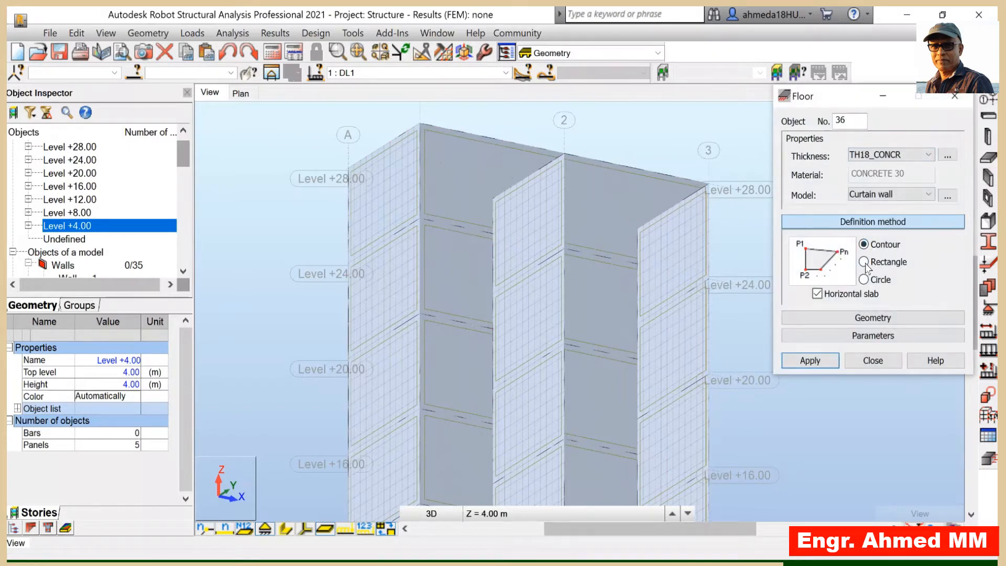
{"action": "left_click", "coordinate": [864, 262]}
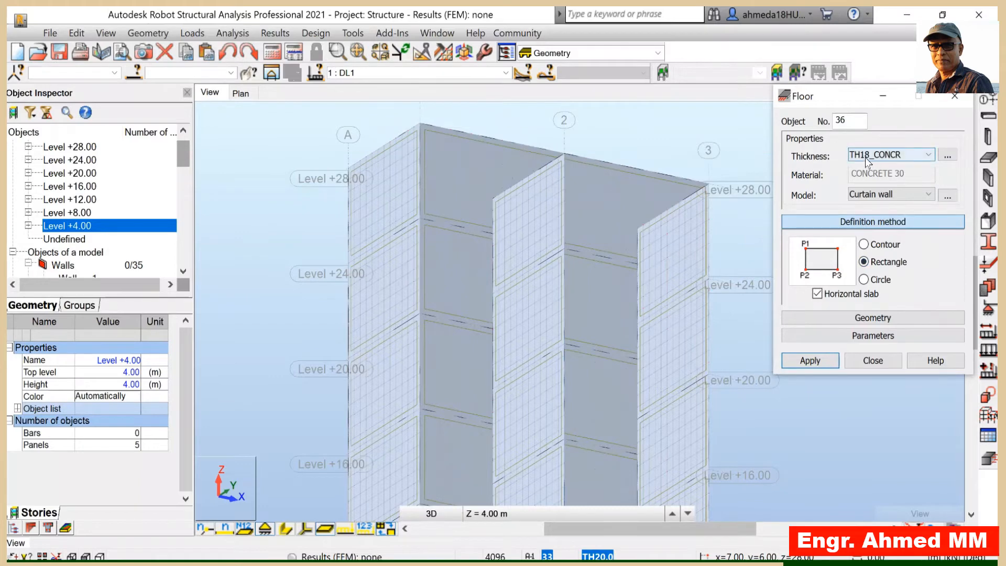
{"action": "left_click", "coordinate": [928, 155]}
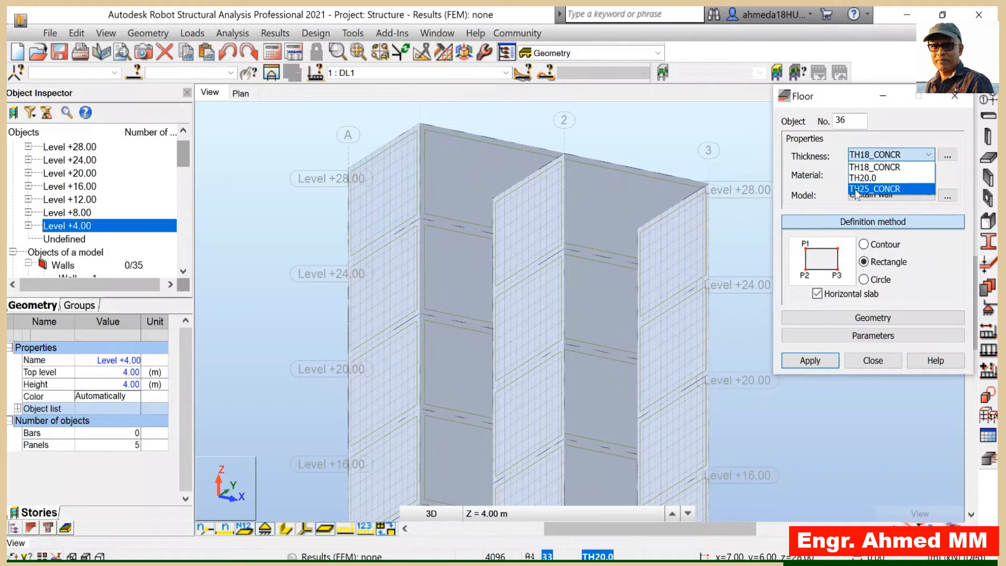
{"action": "left_click", "coordinate": [855, 190]}
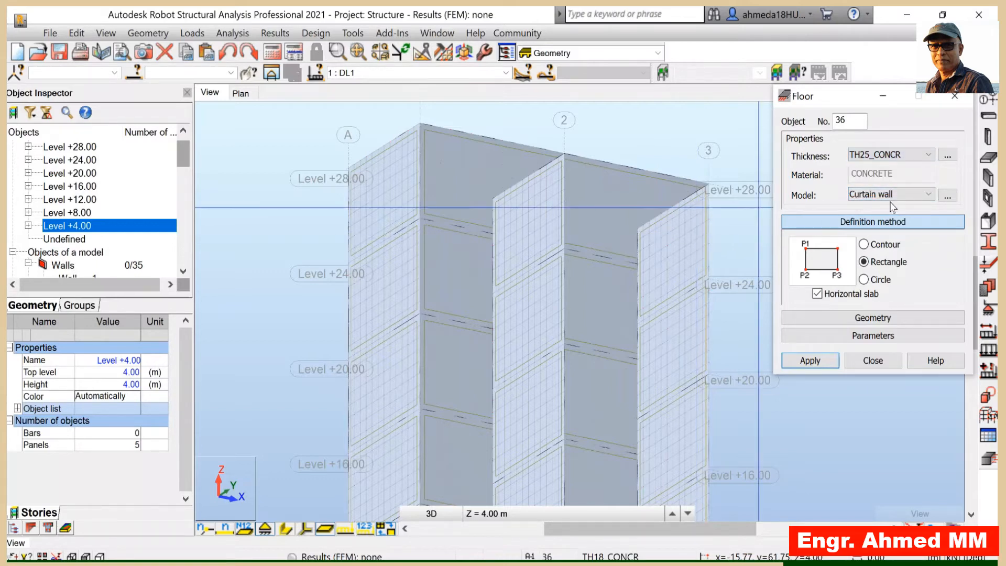
{"action": "left_click", "coordinate": [930, 194]}
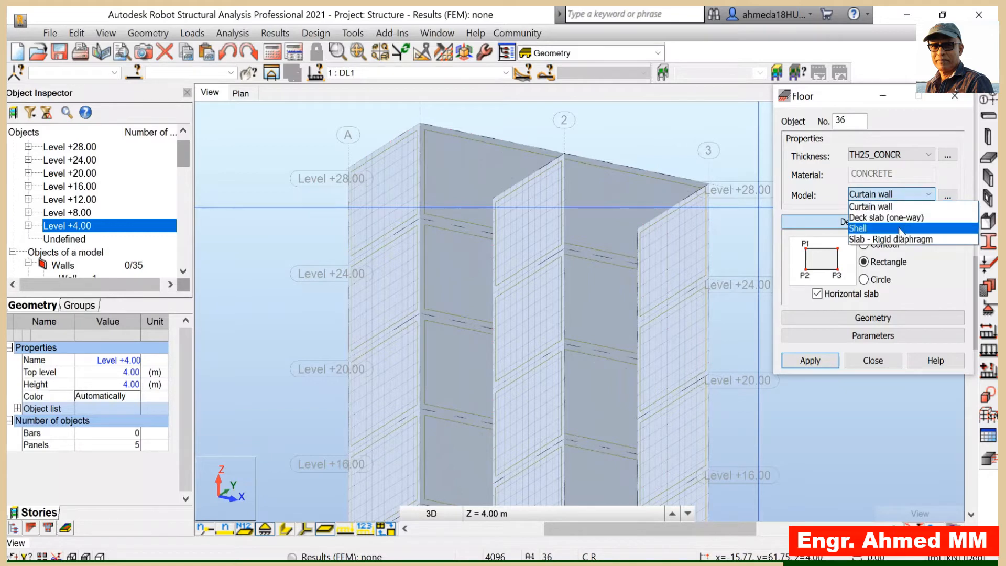
{"action": "left_click", "coordinate": [885, 230]}
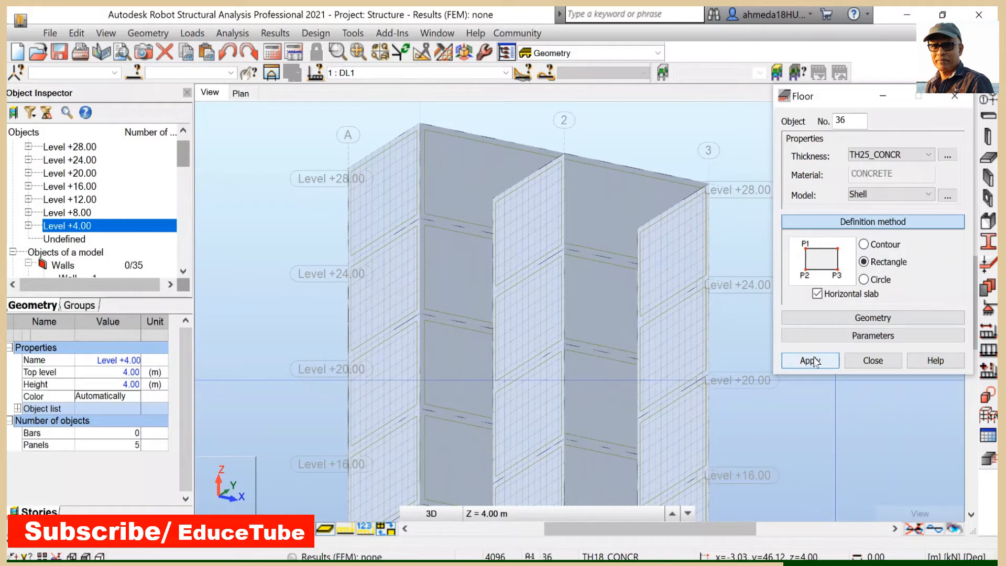
Place the floor slab at level +28.00 through corners (0, 6, 28), (14, 6, 28) and (14, 0, 28), and finish floor definition
{"action": "left_click", "coordinate": [420, 125]}
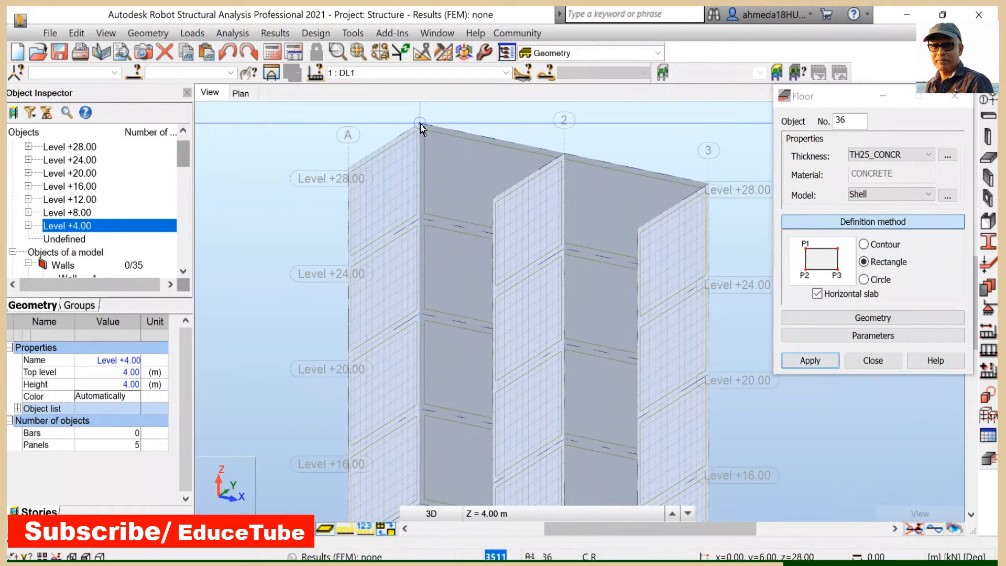
{"action": "left_click", "coordinate": [708, 186]}
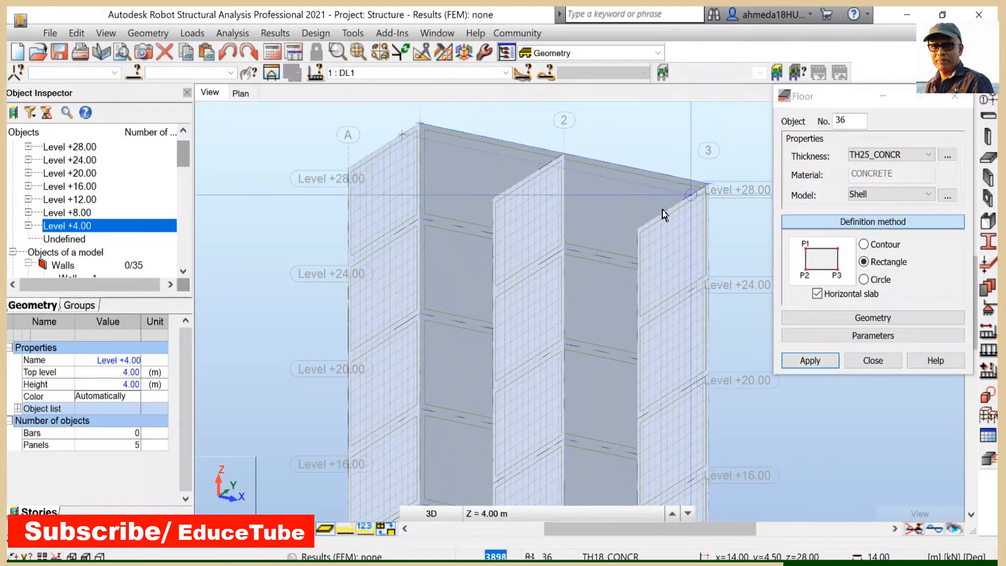
{"action": "left_click", "coordinate": [639, 229]}
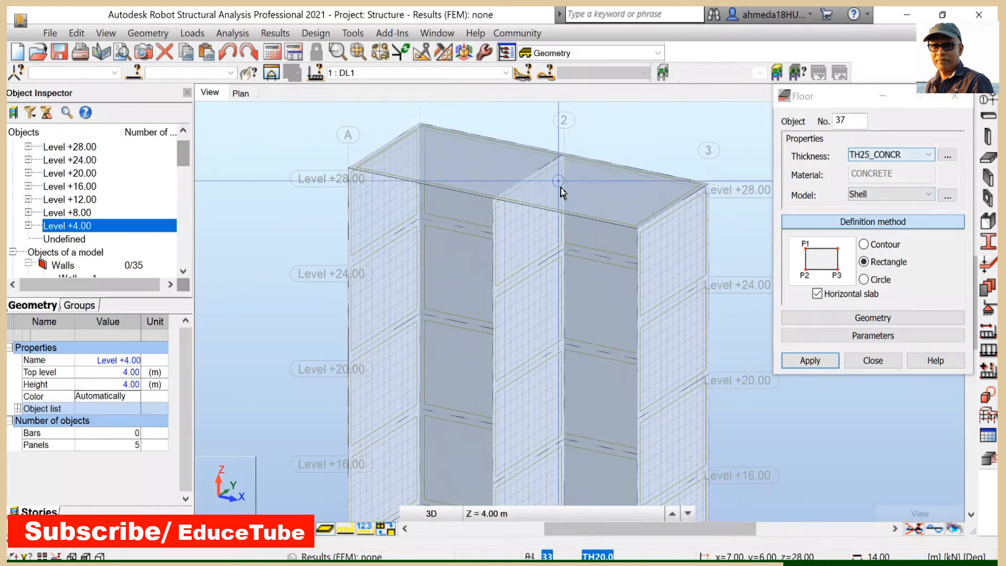
{"action": "left_click", "coordinate": [868, 362]}
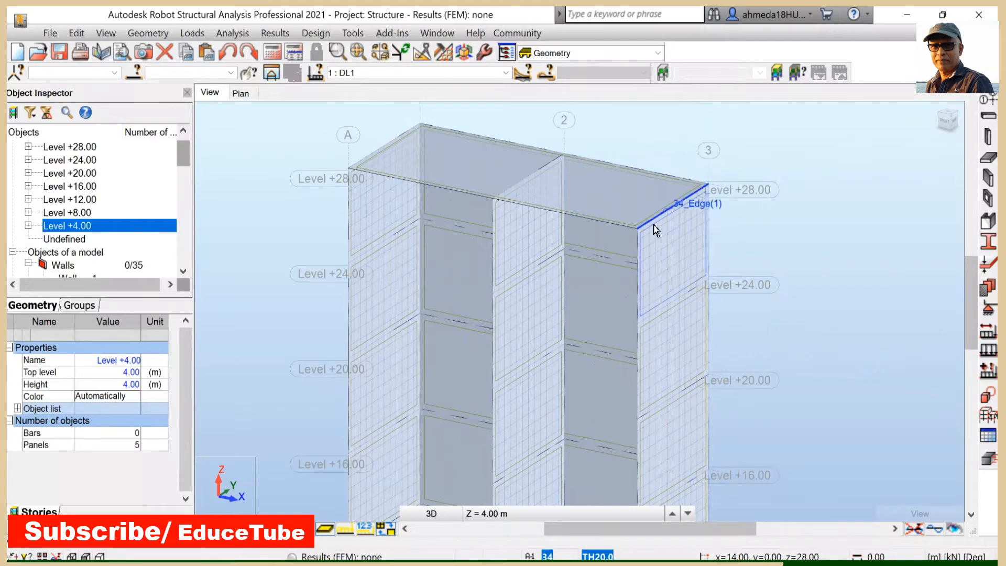
{"action": "scroll", "coordinate": [653, 230], "scroll_direction": "down", "scroll_amount": 2}
{"action": "scroll", "coordinate": [655, 191], "scroll_direction": "down", "scroll_amount": 2}
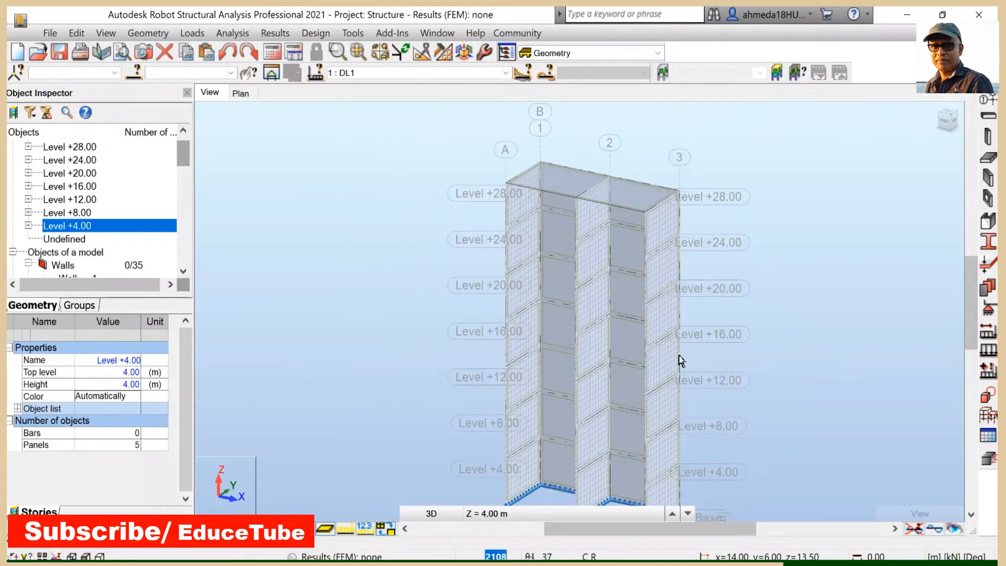
{"action": "scroll", "coordinate": [681, 303], "scroll_direction": "down", "scroll_amount": 1}
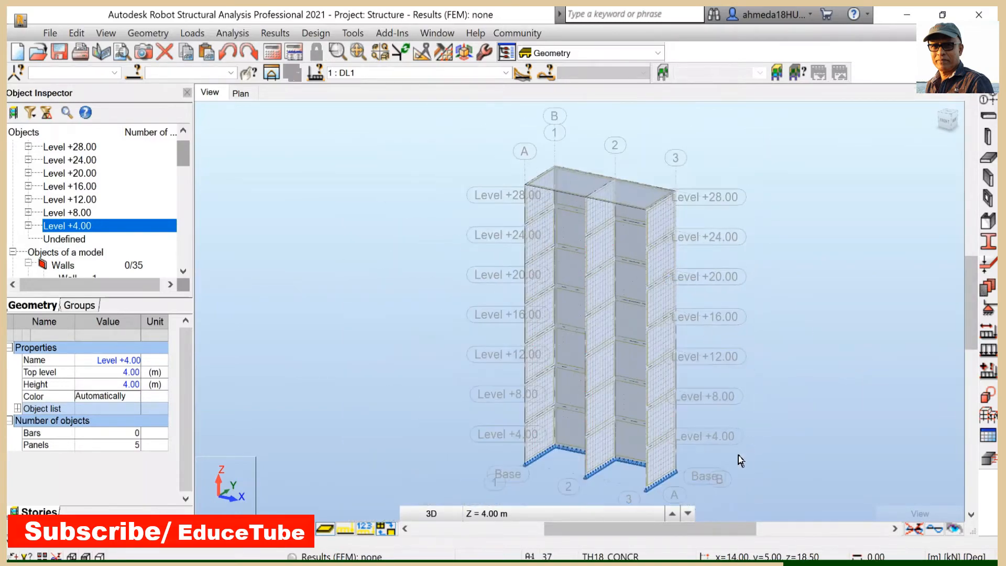
{"action": "scroll", "coordinate": [722, 451], "scroll_direction": "up", "scroll_amount": 1}
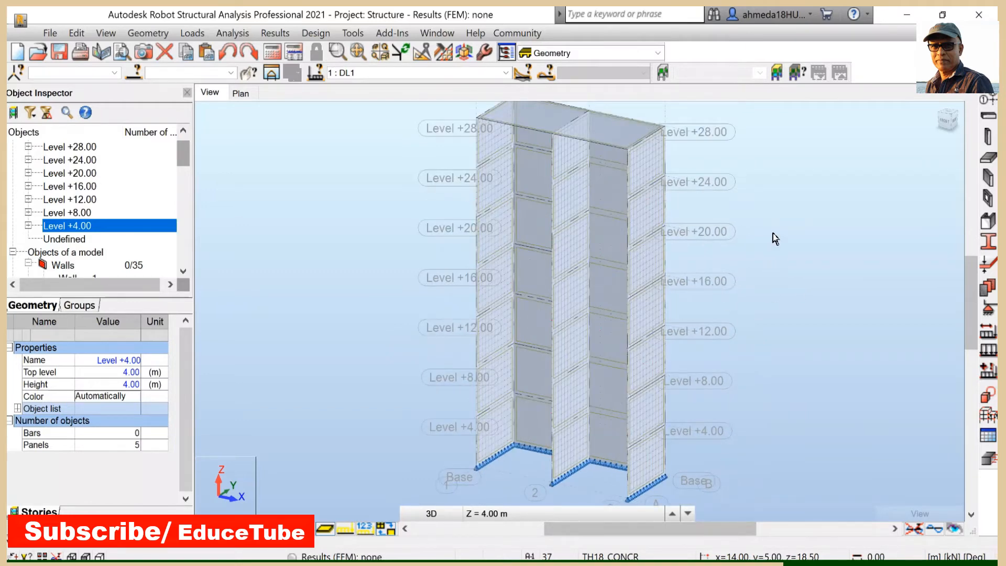
{"action": "scroll", "coordinate": [771, 236], "scroll_direction": "up", "scroll_amount": 1}
{"action": "scroll", "coordinate": [768, 240], "scroll_direction": "down", "scroll_amount": 2}
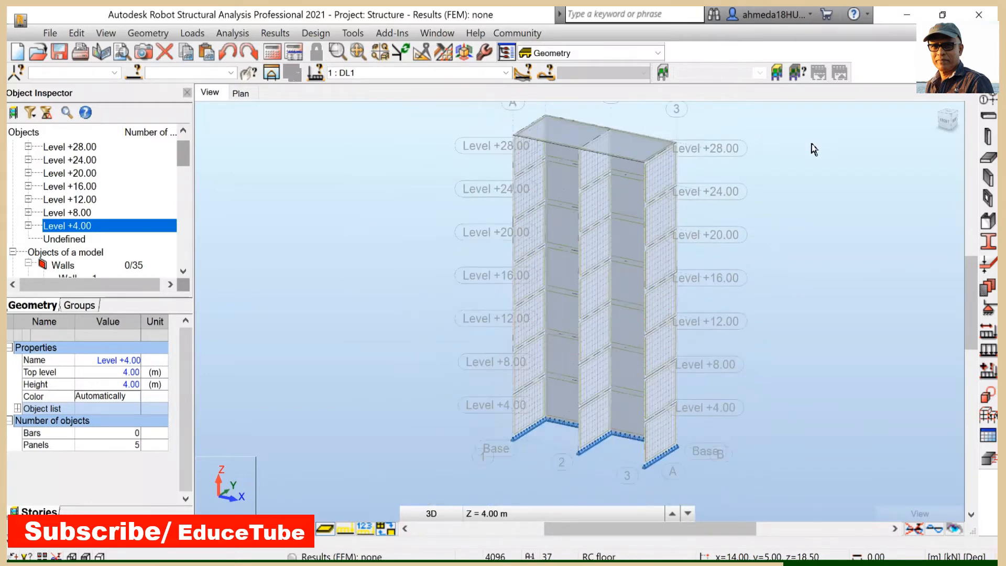
{"action": "scroll", "coordinate": [814, 155], "scroll_direction": "up", "scroll_amount": 1}
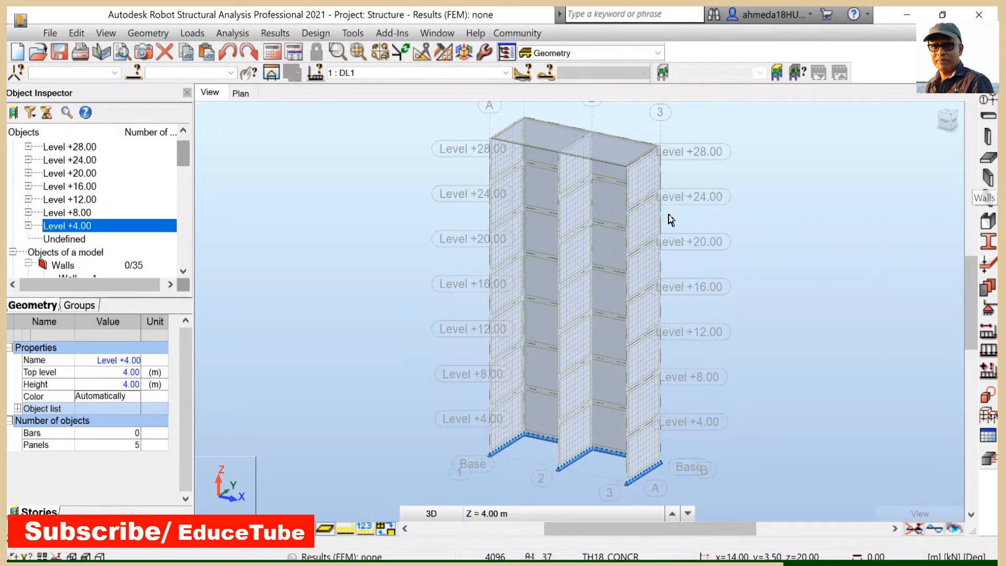
{"action": "right_click", "coordinate": [644, 194]}
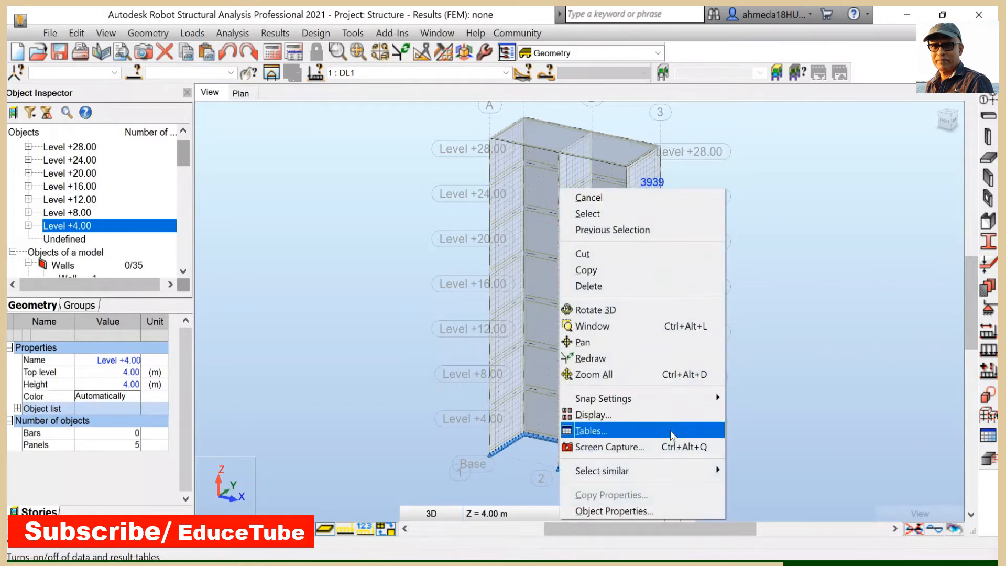
{"action": "mouse_move", "coordinate": [650, 472]}
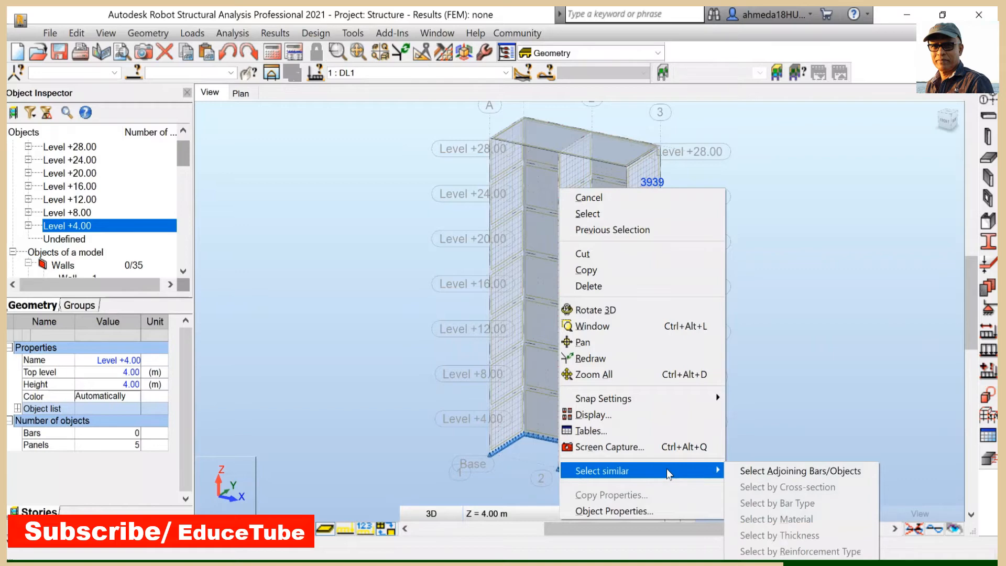
{"action": "left_click", "coordinate": [796, 349]}
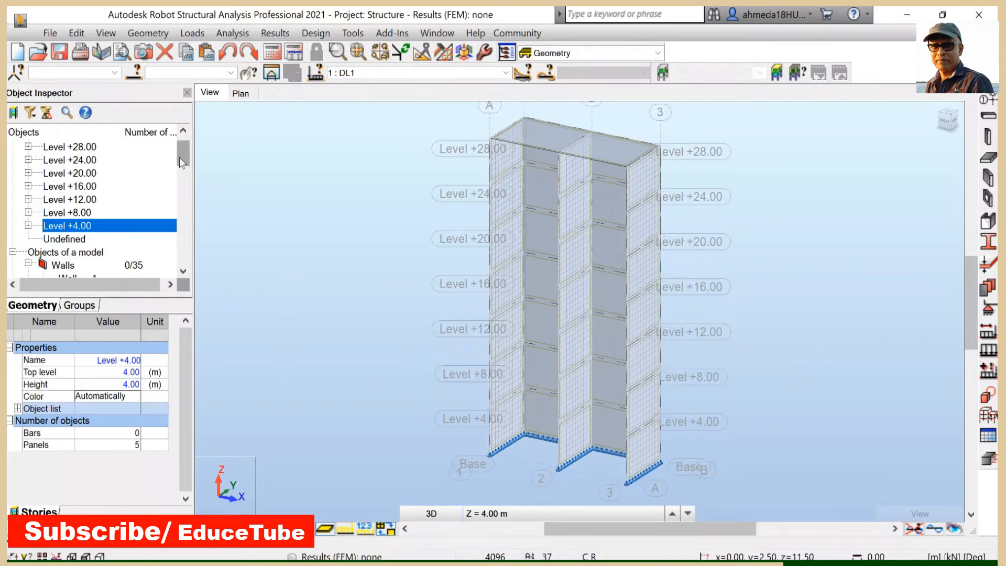
{"action": "left_click_drag", "start_coordinate": [180, 157], "coordinate": [190, 180]}
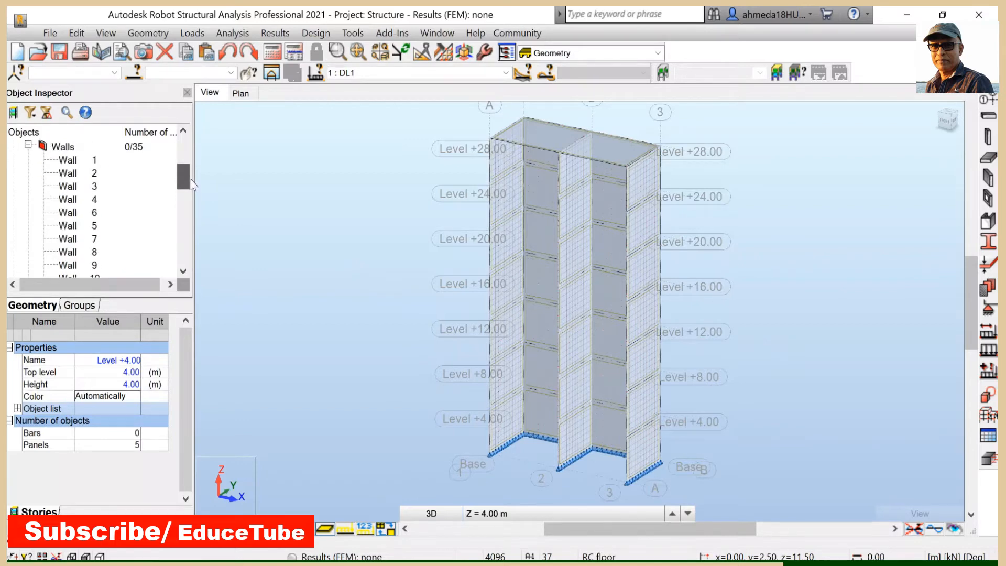
{"action": "left_click", "coordinate": [75, 160]}
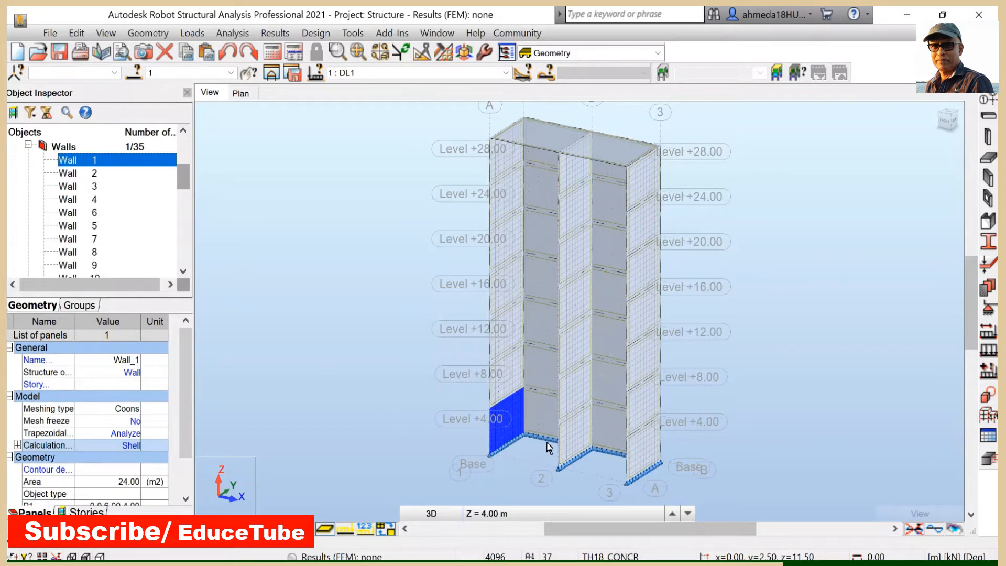
{"action": "right_click", "coordinate": [507, 433]}
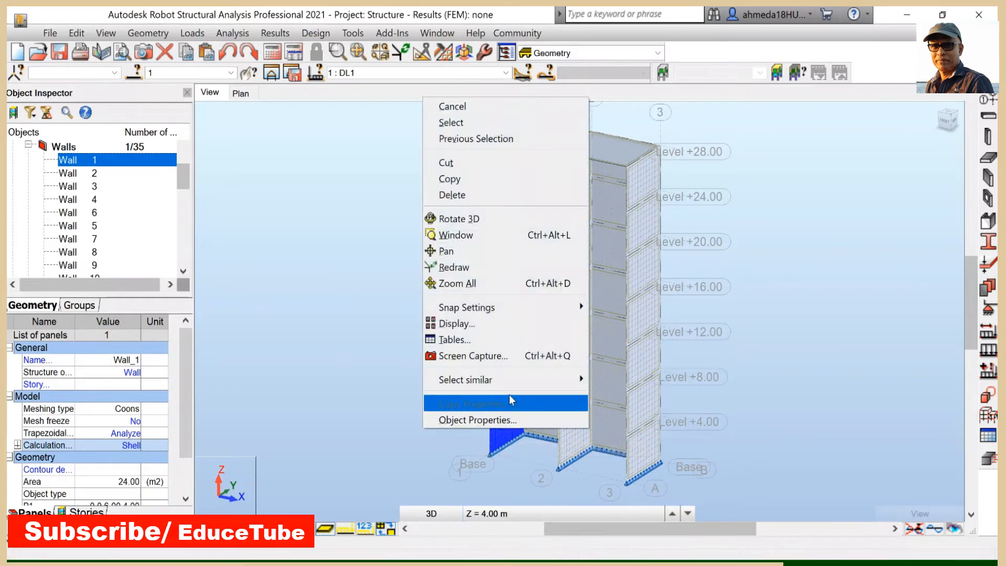
{"action": "mouse_move", "coordinate": [508, 380]}
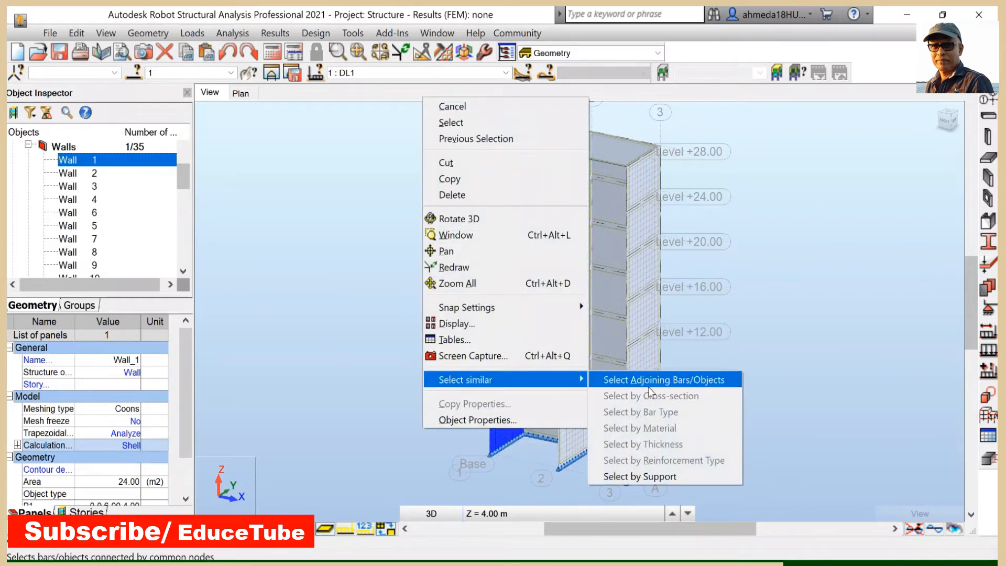
{"action": "left_click", "coordinate": [376, 421]}
{"action": "left_click", "coordinate": [518, 417]}
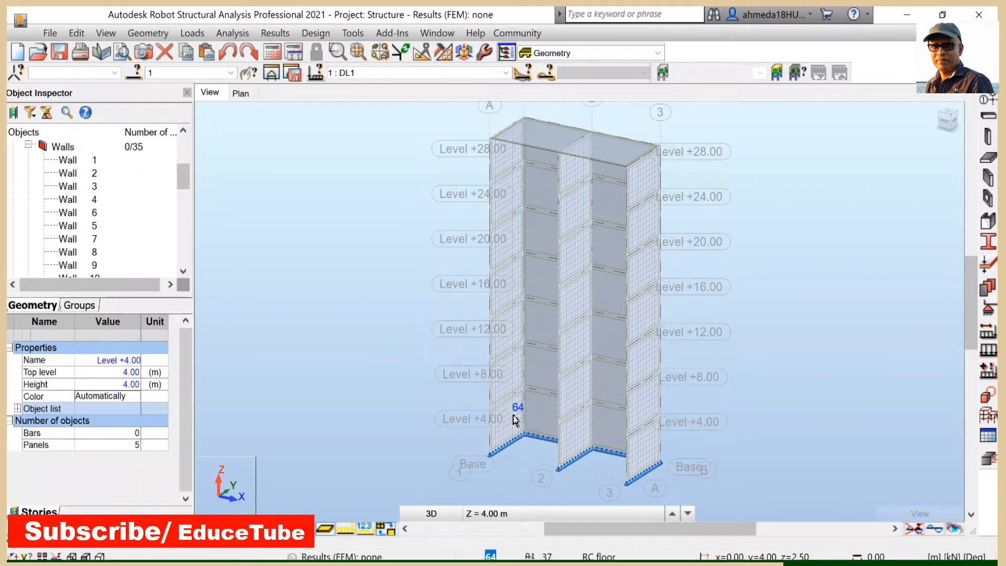
Select walls 1 to 35 and isolate them for editing without the floor slab
{"action": "left_click", "coordinate": [72, 161]}
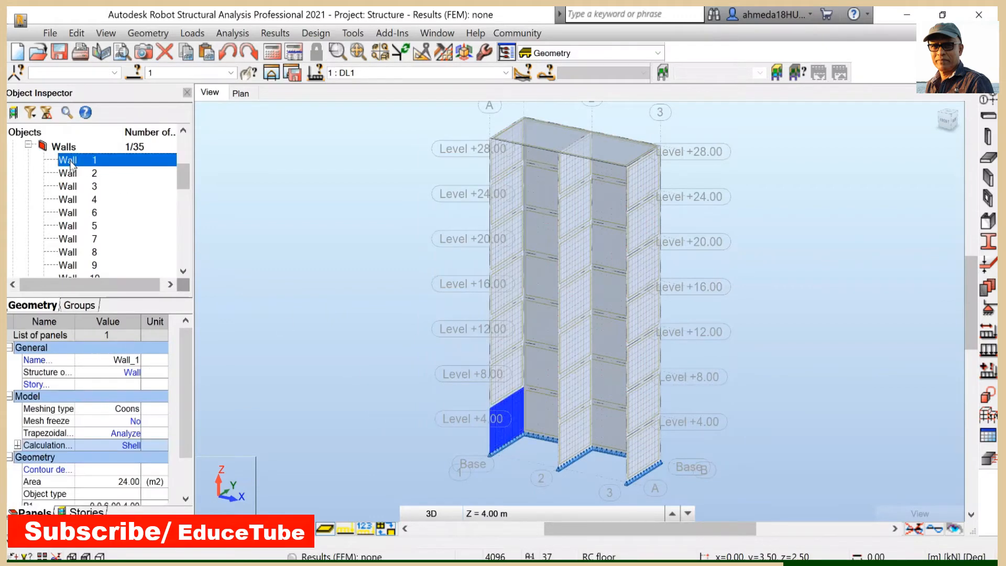
{"action": "left_click_drag", "start_coordinate": [181, 175], "coordinate": [197, 265]}
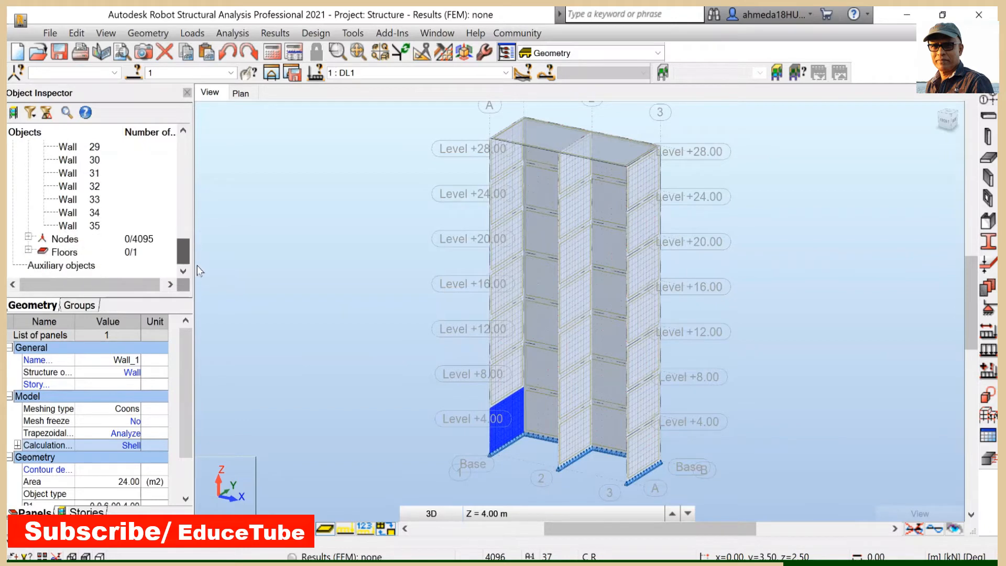
{"action": "left_click", "coordinate": [83, 227], "text": "shift"}
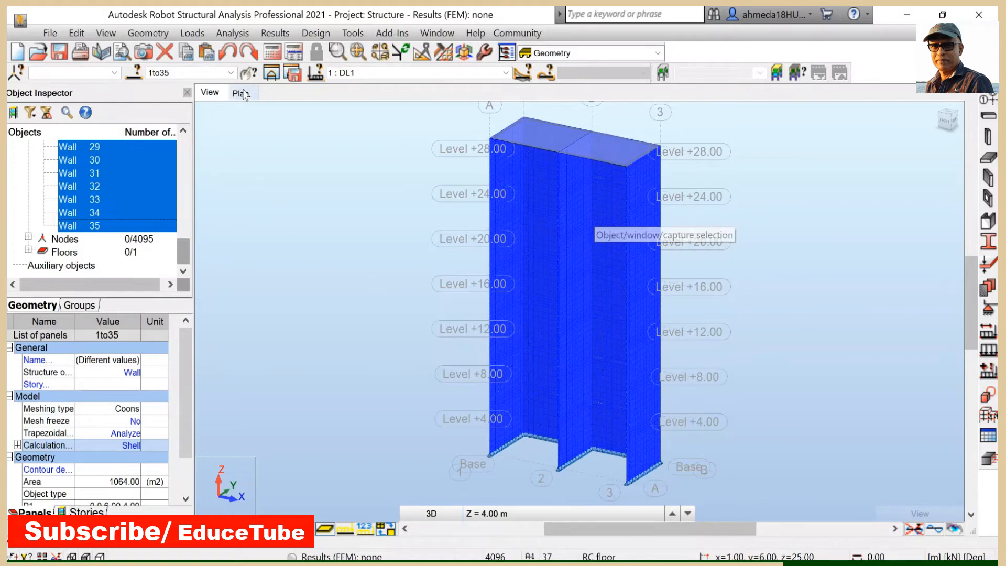
{"action": "left_click", "coordinate": [272, 74]}
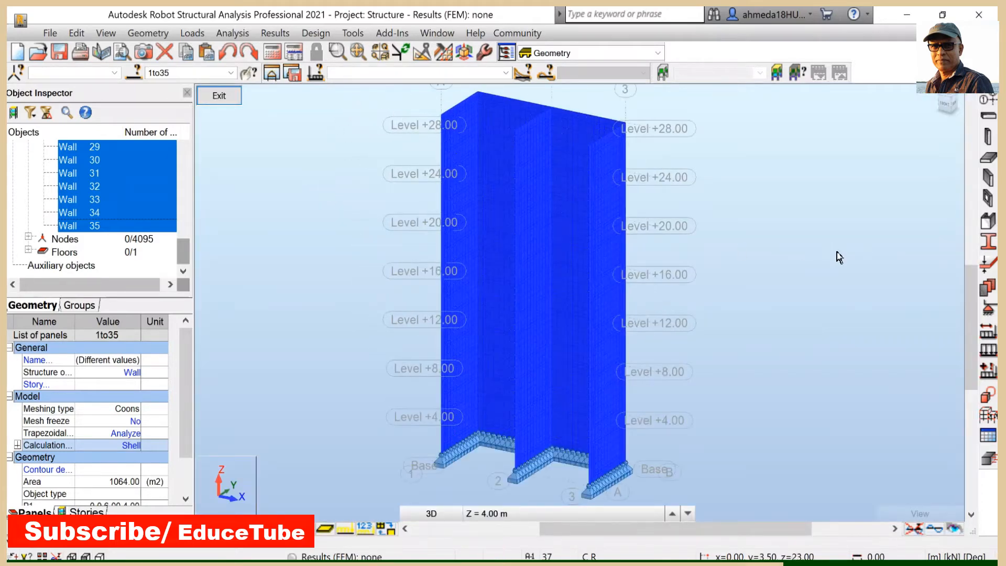
Define Core wall 1 from panels 1to35 with automatic color
{"action": "scroll", "coordinate": [841, 261], "scroll_direction": "down", "scroll_amount": 2}
{"action": "scroll", "coordinate": [752, 158], "scroll_direction": "up", "scroll_amount": 1}
{"action": "scroll", "coordinate": [752, 159], "scroll_direction": "up", "scroll_amount": 1}
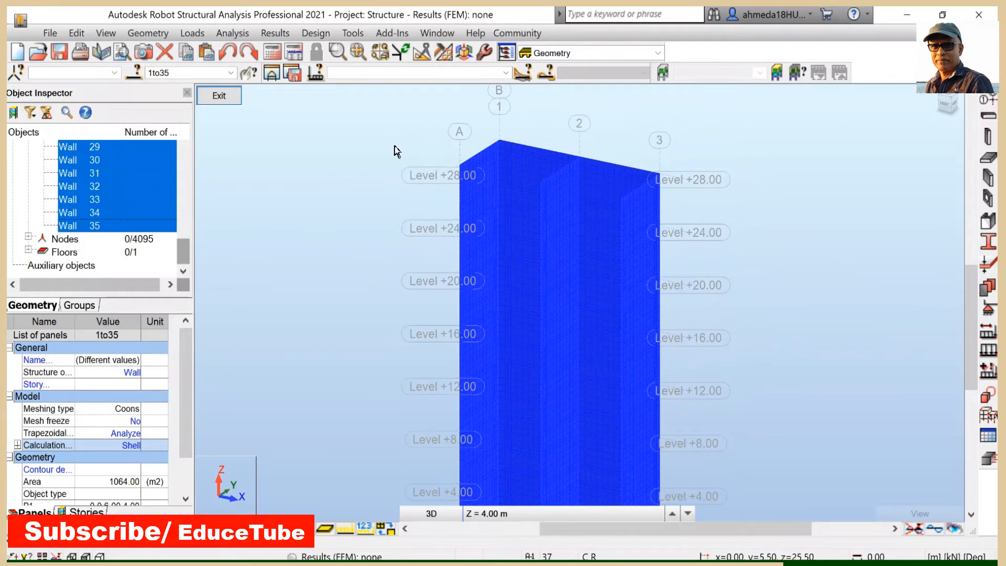
{"action": "scroll", "coordinate": [394, 149], "scroll_direction": "down", "scroll_amount": 1}
{"action": "scroll", "coordinate": [356, 272], "scroll_direction": "up", "scroll_amount": 1}
{"action": "scroll", "coordinate": [358, 269], "scroll_direction": "down", "scroll_amount": 1}
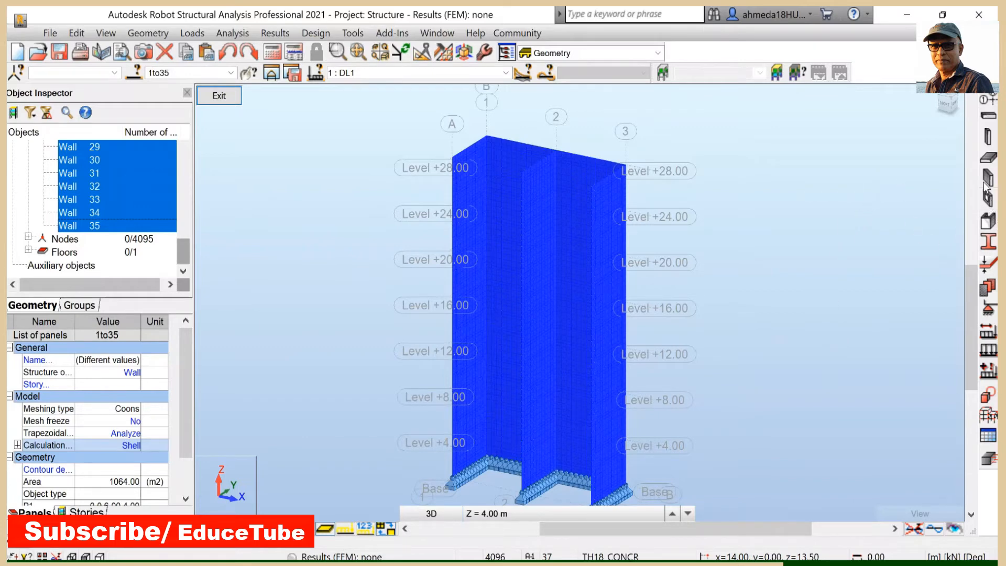
{"action": "left_click", "coordinate": [987, 224]}
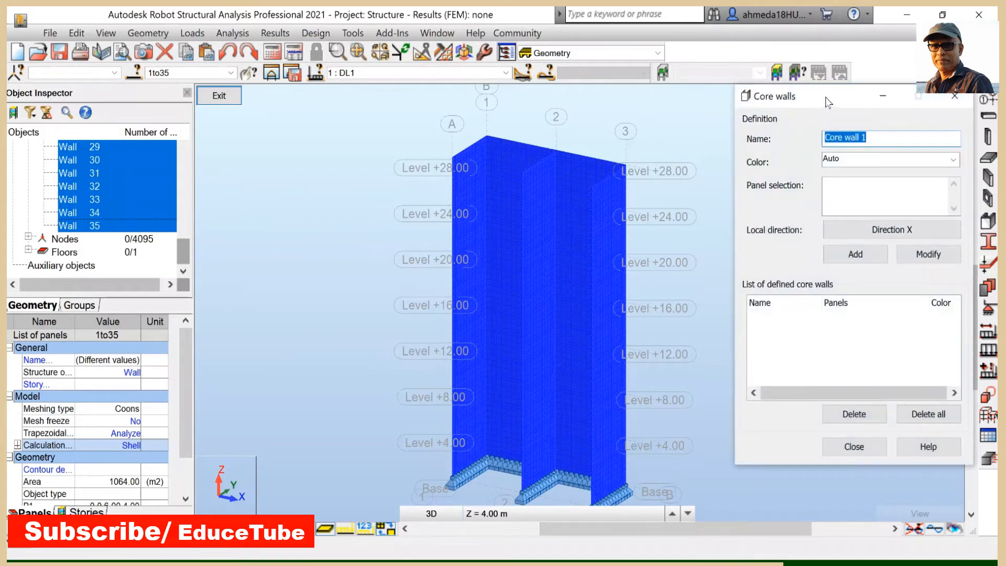
{"action": "left_click_drag", "start_coordinate": [826, 103], "coordinate": [757, 88]}
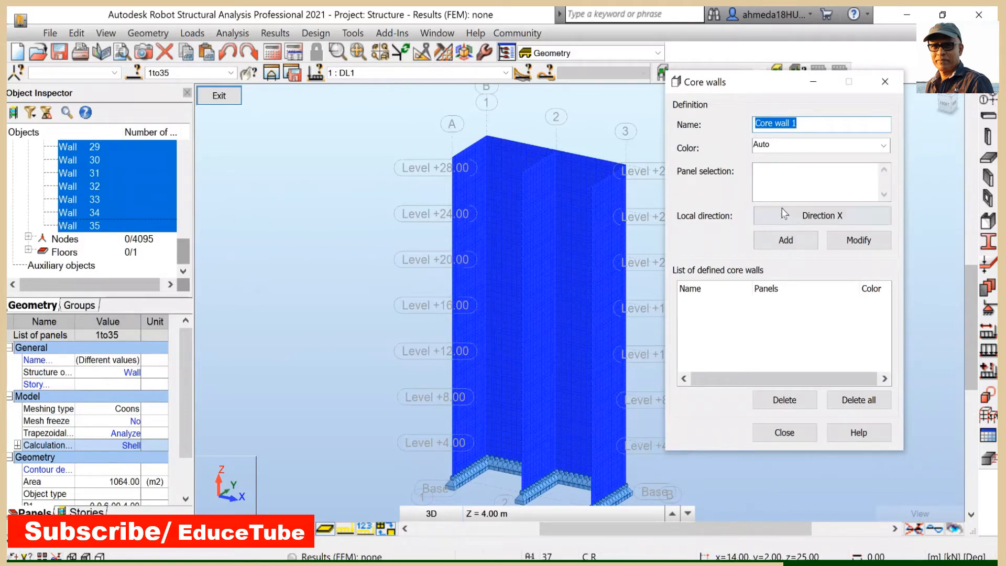
{"action": "left_click", "coordinate": [172, 74]}
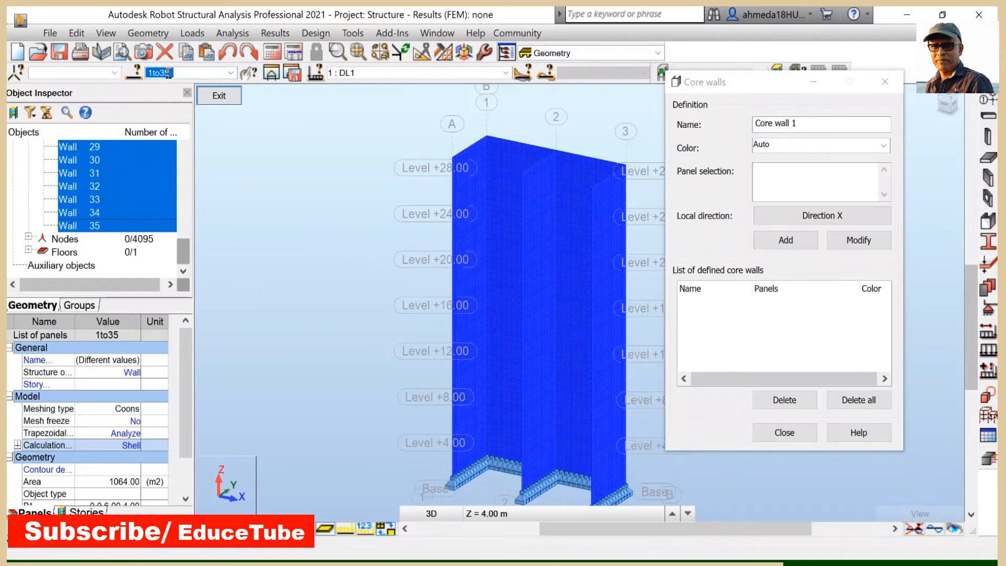
{"action": "left_click", "coordinate": [769, 169]}
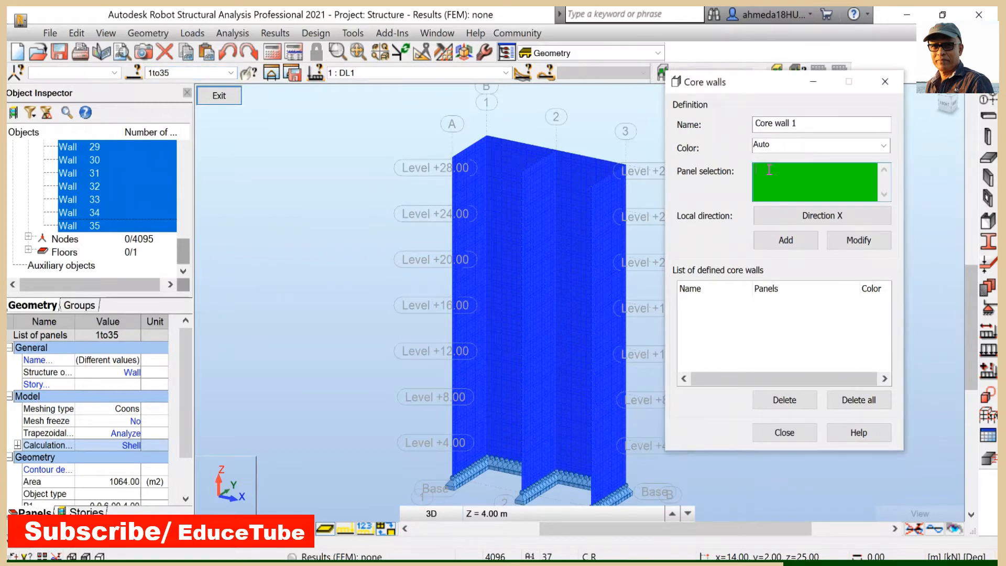
{"action": "left_click", "coordinate": [769, 170]}
{"action": "left_click", "coordinate": [794, 241]}
{"action": "left_click", "coordinate": [795, 240]}
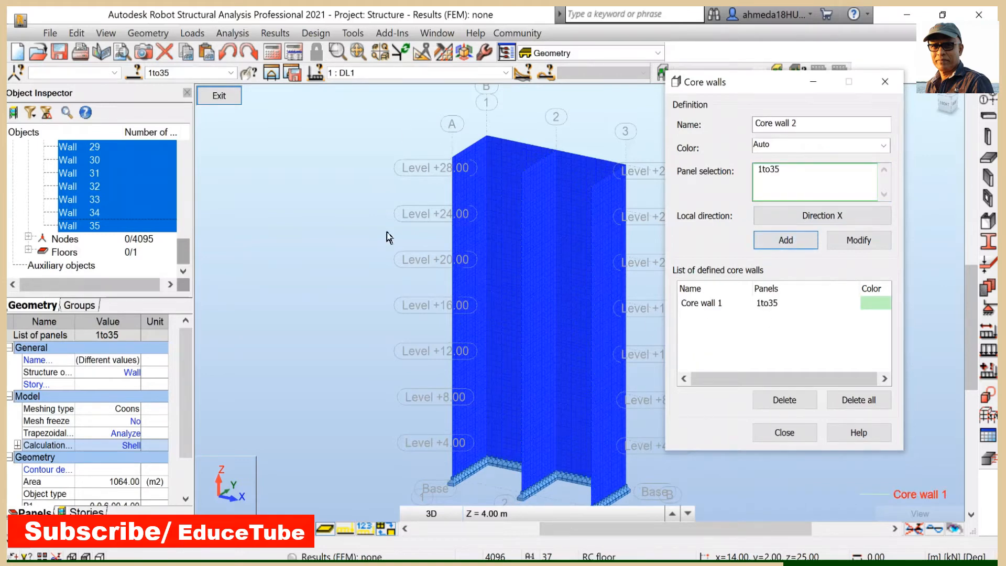
Check the definition of Core wall 1, finish core wall definition and clear the wall selection
{"action": "left_click", "coordinate": [682, 306]}
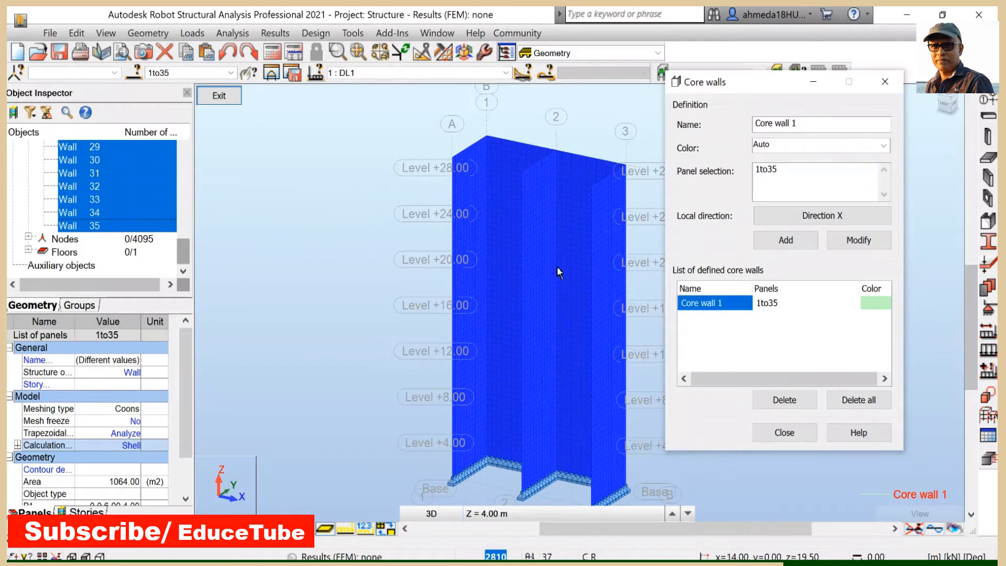
{"action": "left_click", "coordinate": [781, 432]}
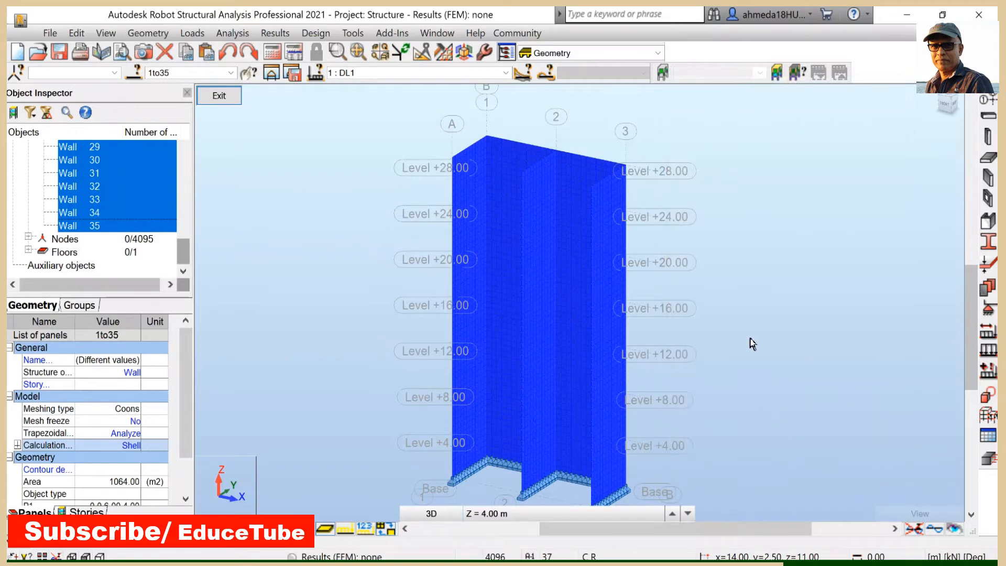
{"action": "left_click", "coordinate": [750, 338]}
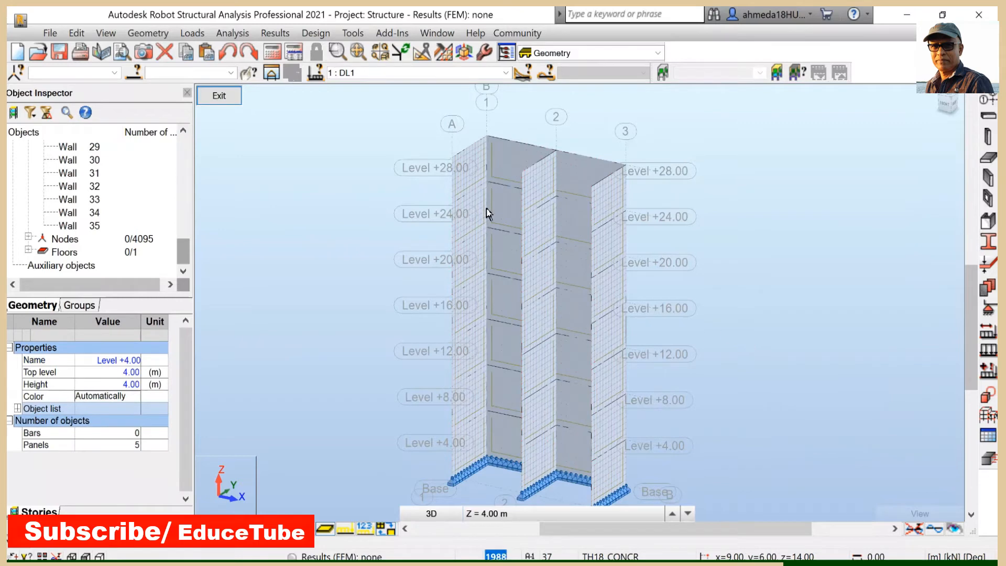
{"action": "scroll", "coordinate": [393, 267], "scroll_direction": "up", "scroll_amount": 2}
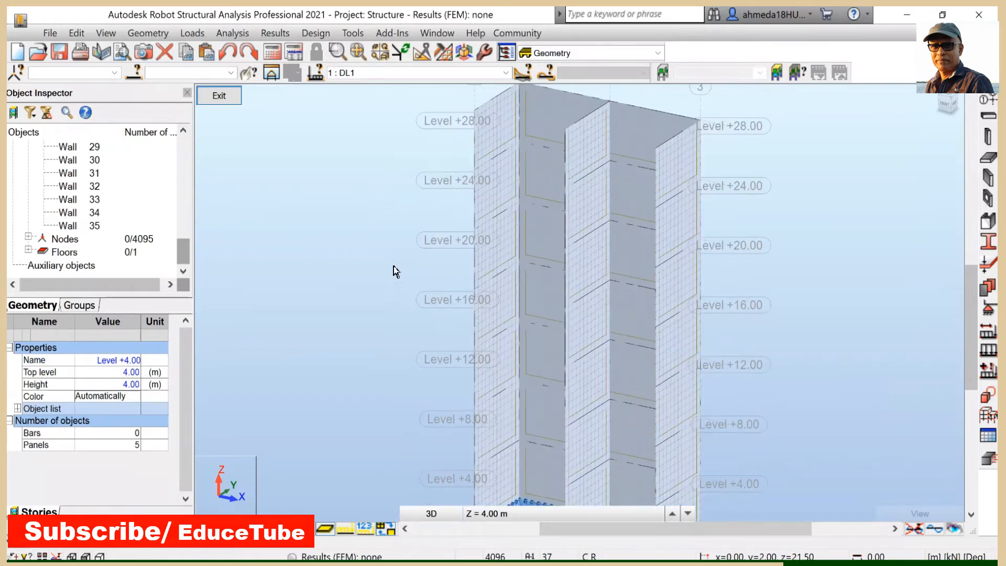
{"action": "scroll", "coordinate": [423, 259], "scroll_direction": "down", "scroll_amount": 2}
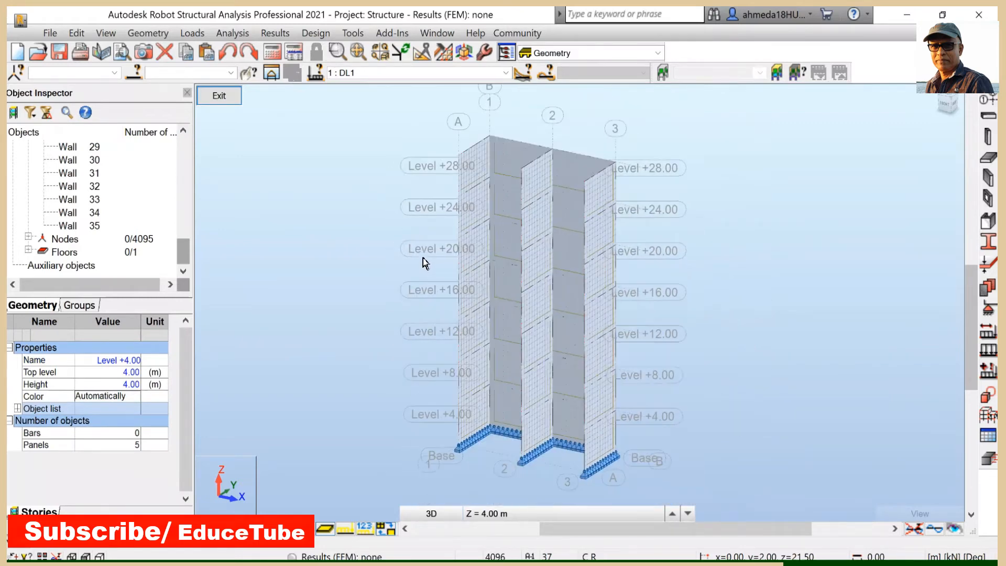
{"action": "right_click", "coordinate": [295, 218]}
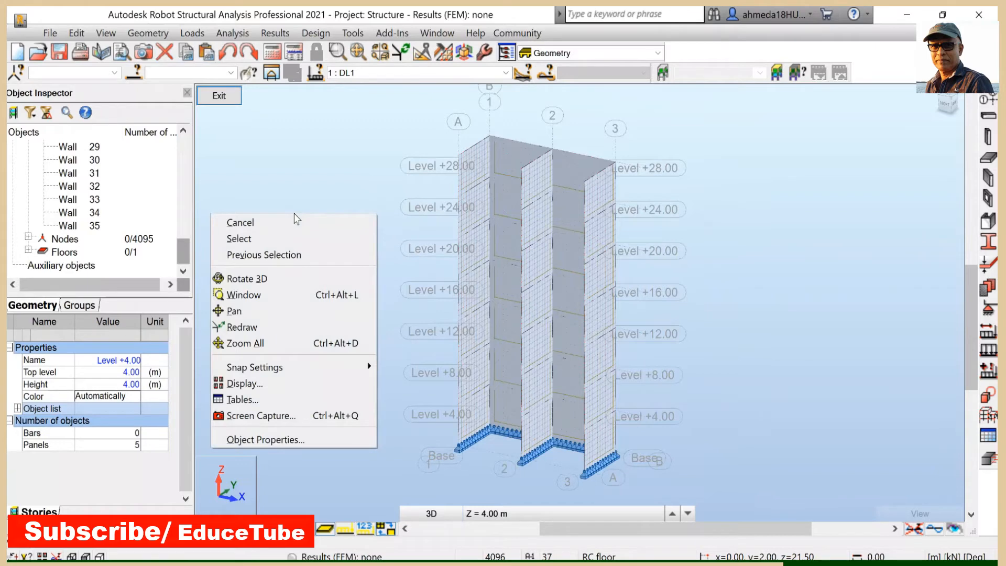
{"action": "left_click", "coordinate": [304, 383]}
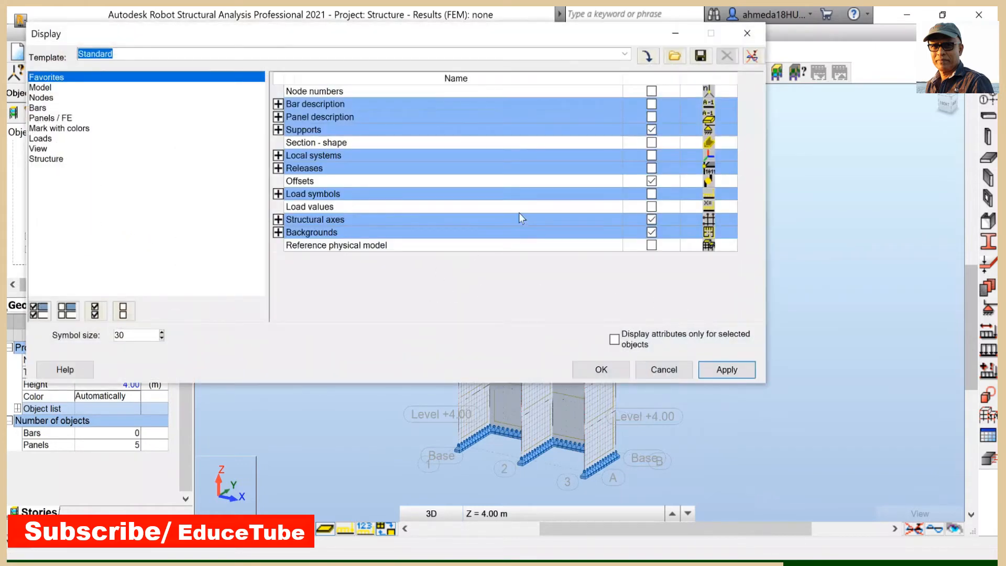
{"action": "left_click", "coordinate": [748, 34]}
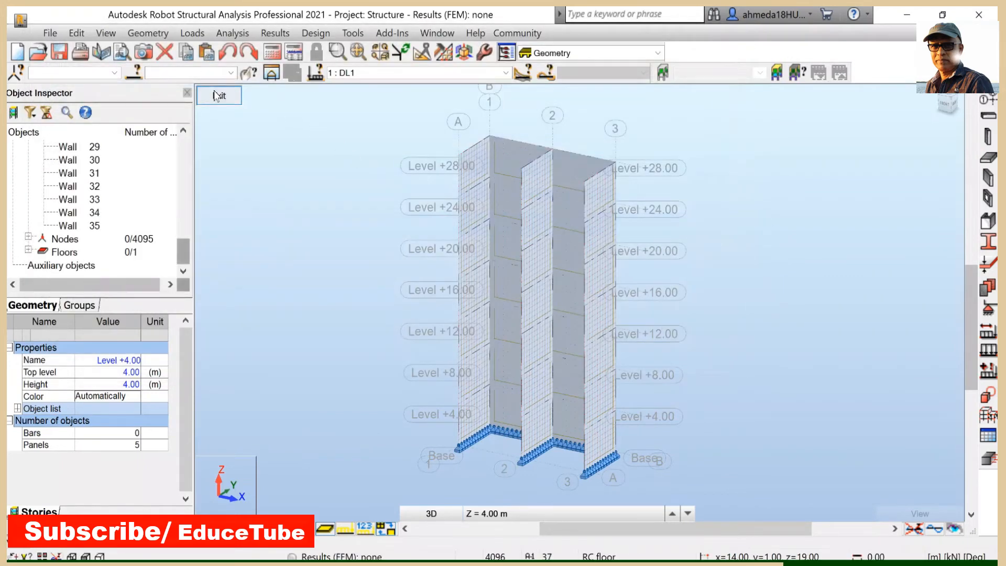
Return from the isolated walls to the full model and turn on the display of colors of core walls
{"action": "left_click", "coordinate": [214, 96]}
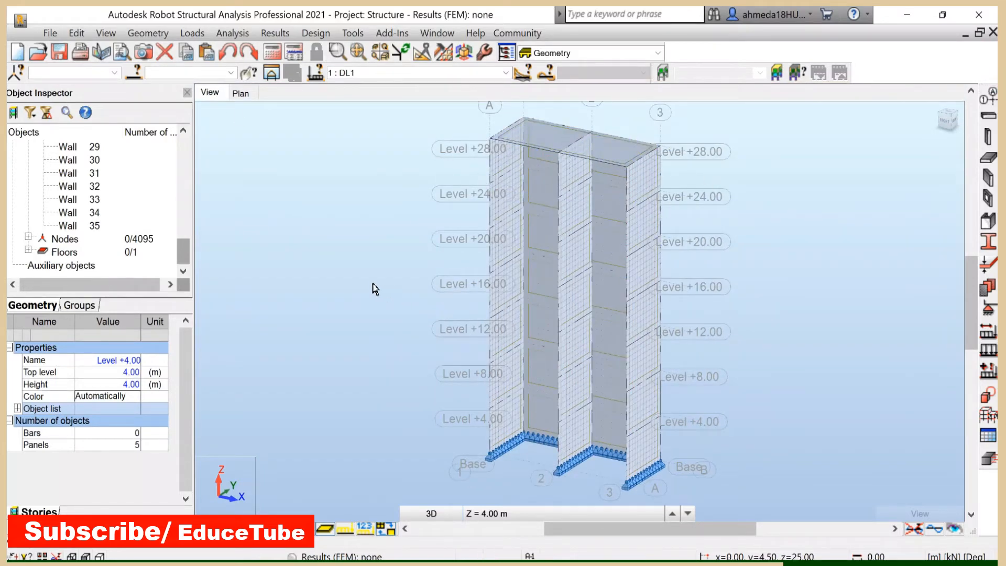
{"action": "right_click", "coordinate": [336, 252]}
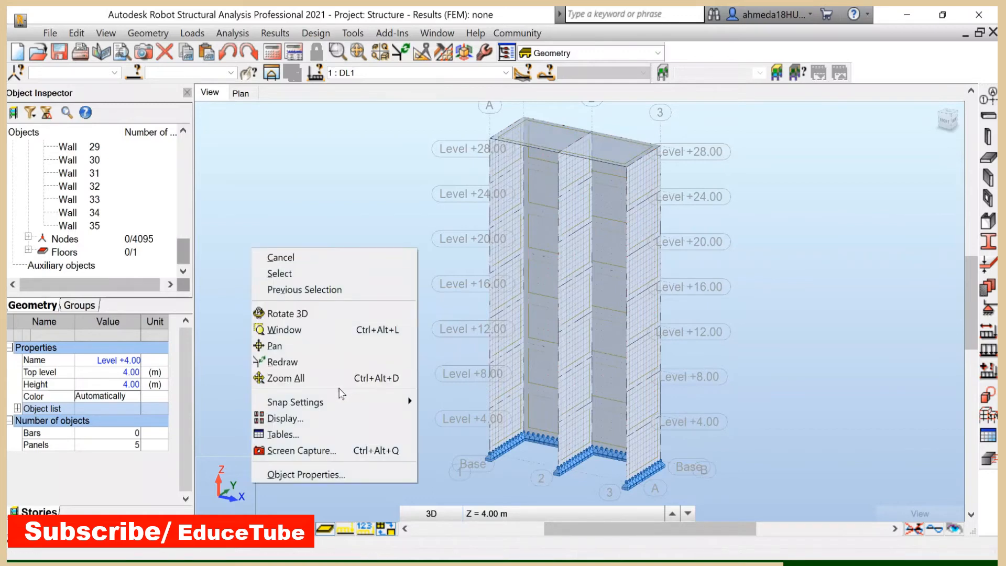
{"action": "left_click", "coordinate": [344, 423]}
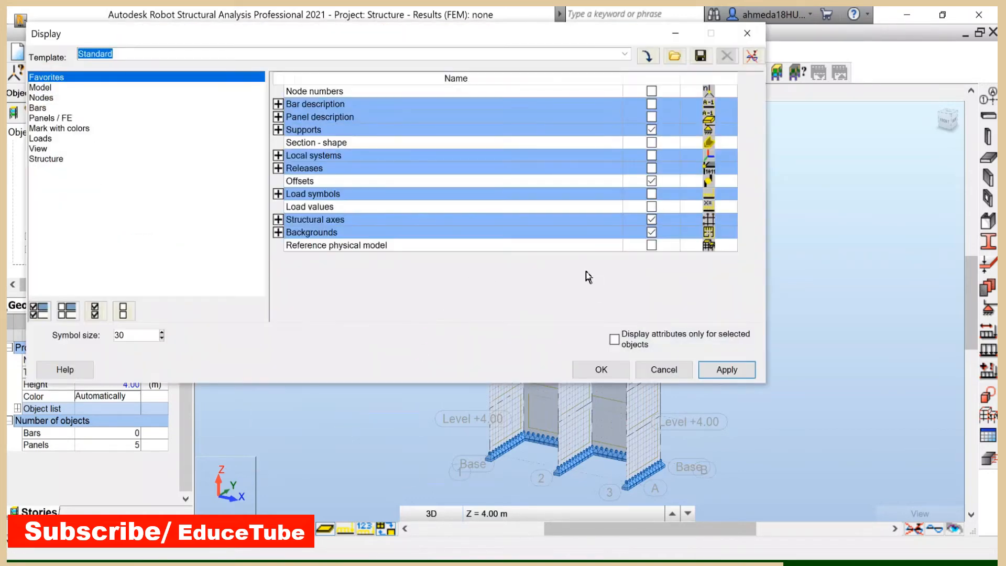
{"action": "left_click", "coordinate": [76, 131]}
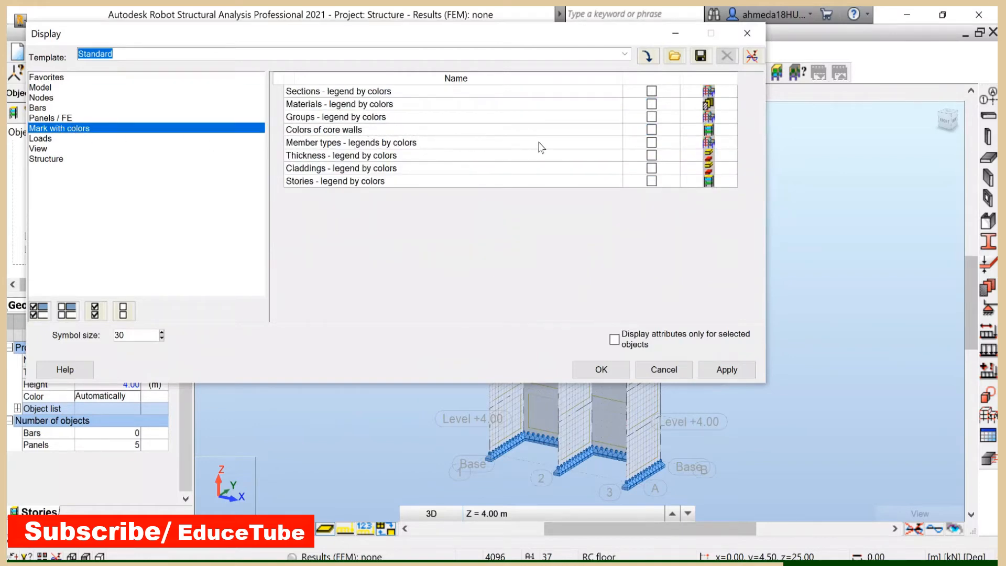
{"action": "left_click", "coordinate": [651, 129]}
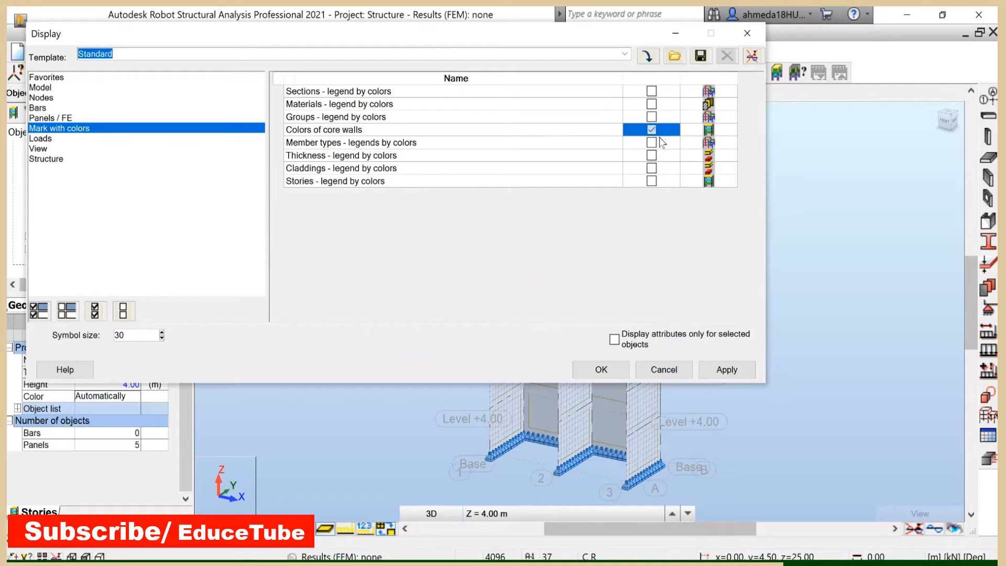
{"action": "left_click", "coordinate": [722, 370]}
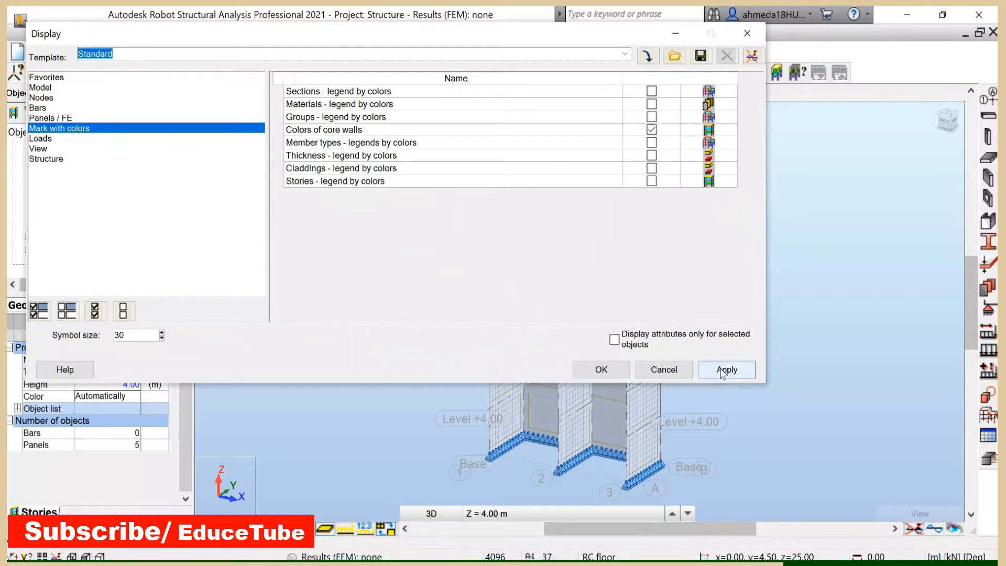
{"action": "left_click", "coordinate": [594, 371]}
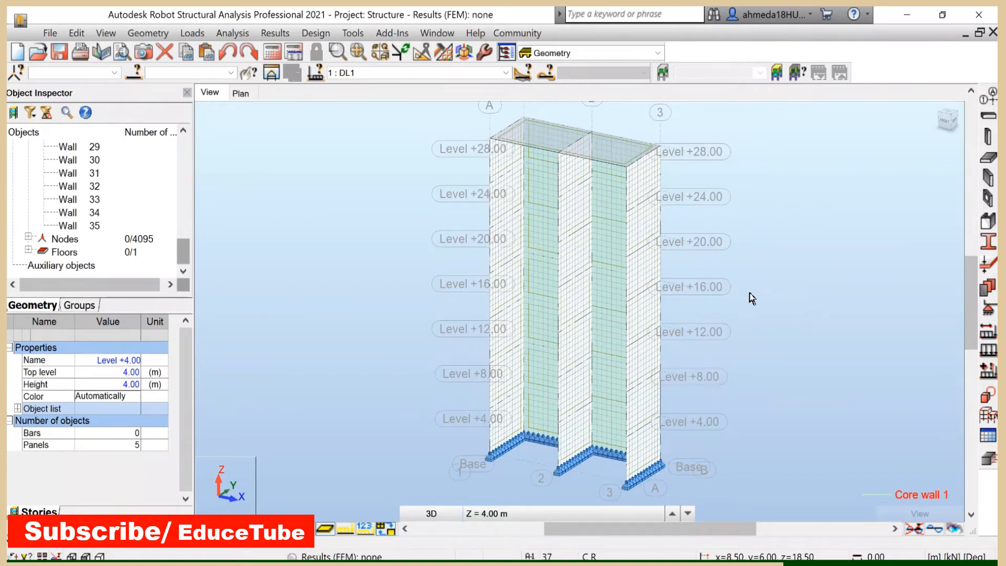
{"action": "scroll", "coordinate": [783, 272], "scroll_direction": "up", "scroll_amount": 2}
{"action": "scroll", "coordinate": [784, 272], "scroll_direction": "down", "scroll_amount": 4}
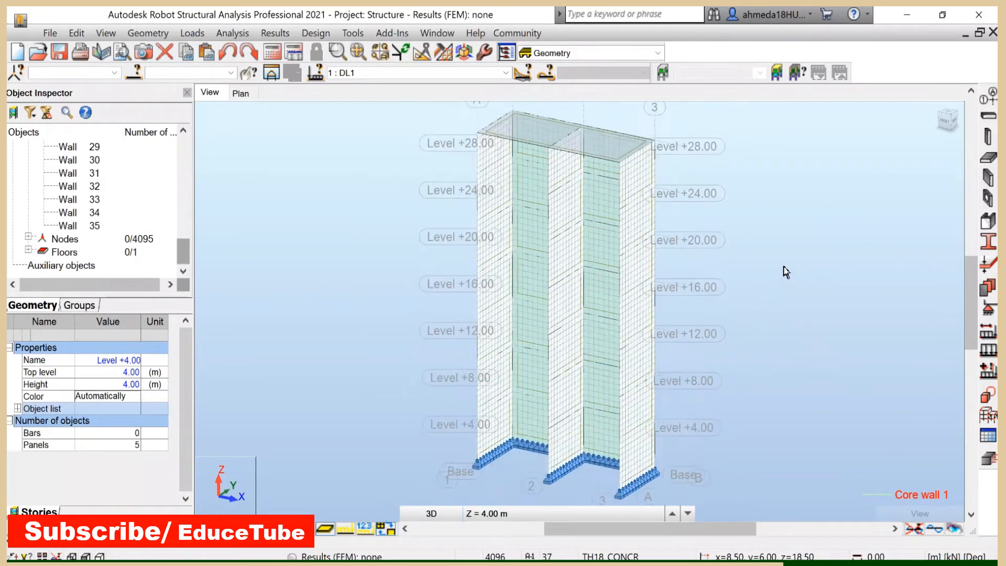
{"action": "scroll", "coordinate": [814, 225], "scroll_direction": "up", "scroll_amount": 2}
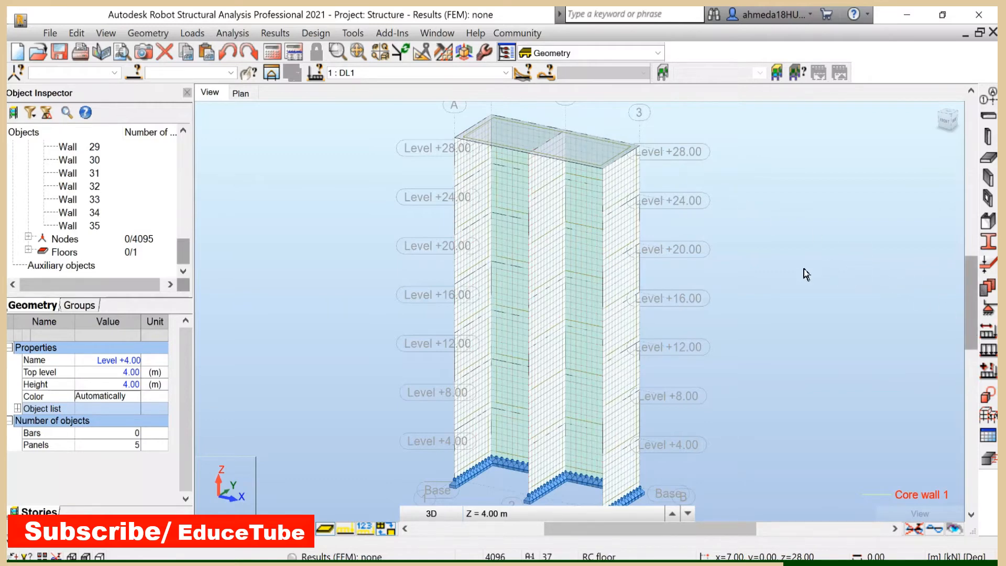
{"action": "scroll", "coordinate": [762, 280], "scroll_direction": "down", "scroll_amount": 1}
{"action": "scroll", "coordinate": [814, 247], "scroll_direction": "down", "scroll_amount": 1}
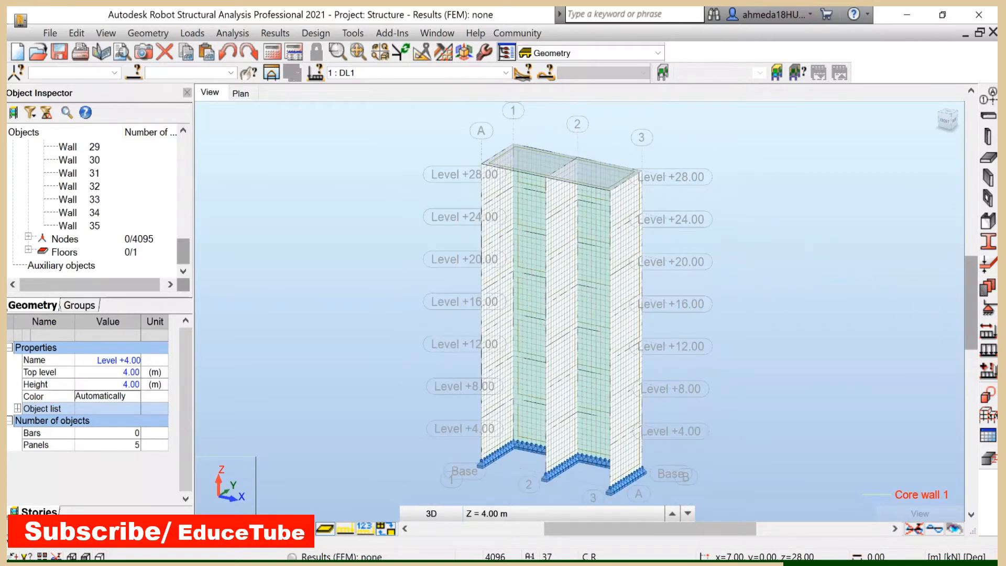
Add a dead load case DL2 and a live load case LL1 to the load types
{"action": "left_click", "coordinate": [987, 333]}
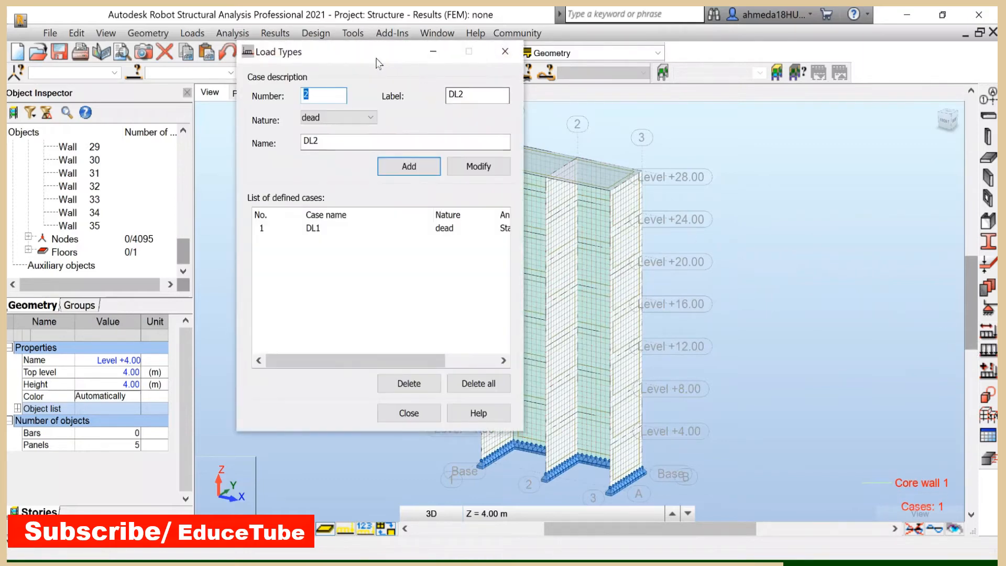
{"action": "left_click_drag", "start_coordinate": [356, 54], "coordinate": [805, 94]}
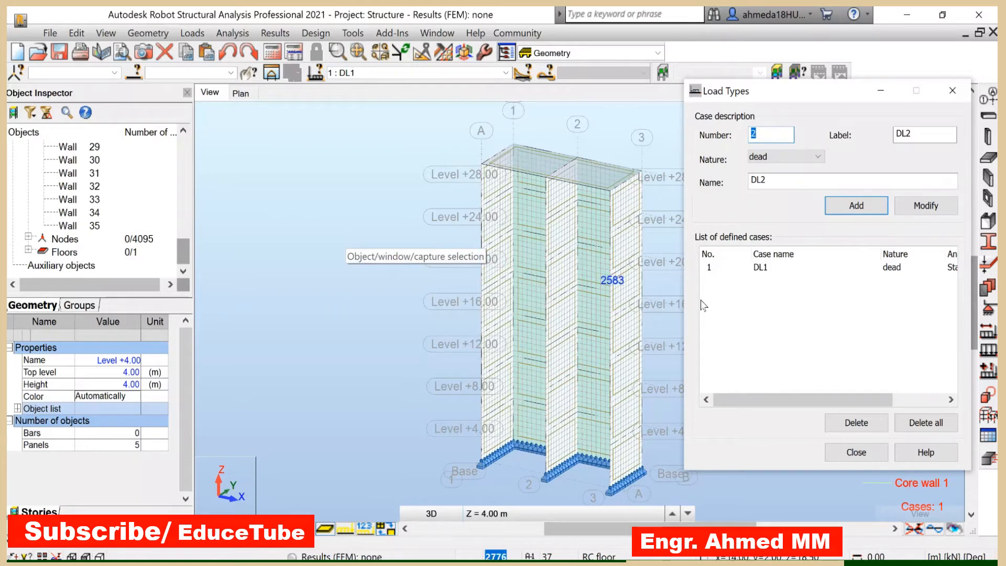
{"action": "left_click", "coordinate": [837, 209]}
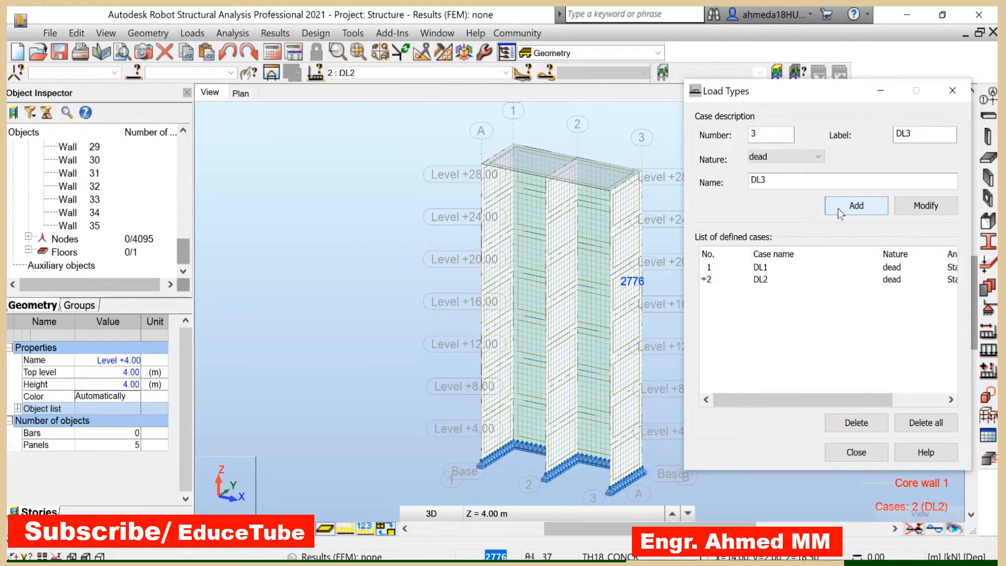
{"action": "left_click", "coordinate": [815, 156]}
{"action": "left_click", "coordinate": [784, 181]}
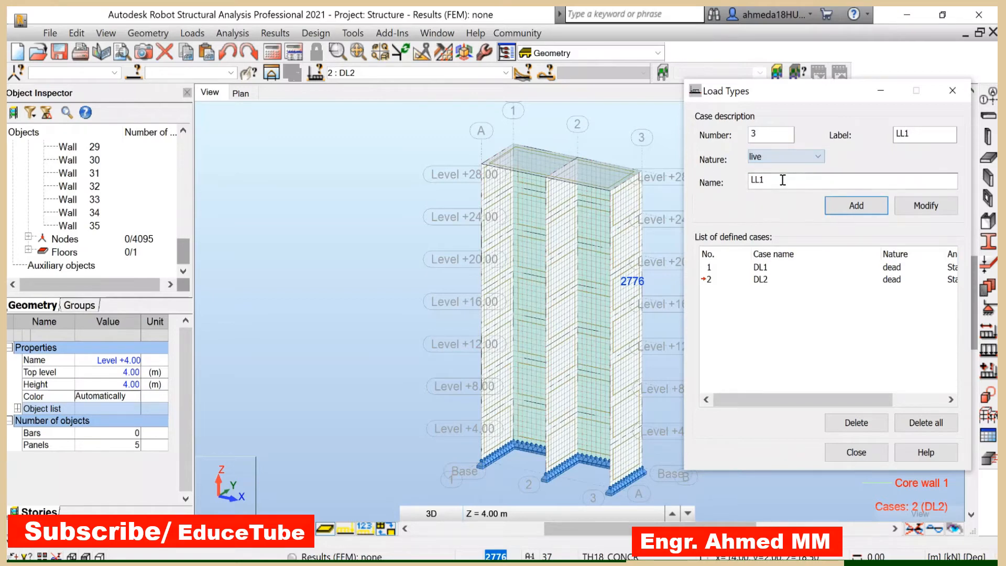
{"action": "left_click", "coordinate": [848, 207]}
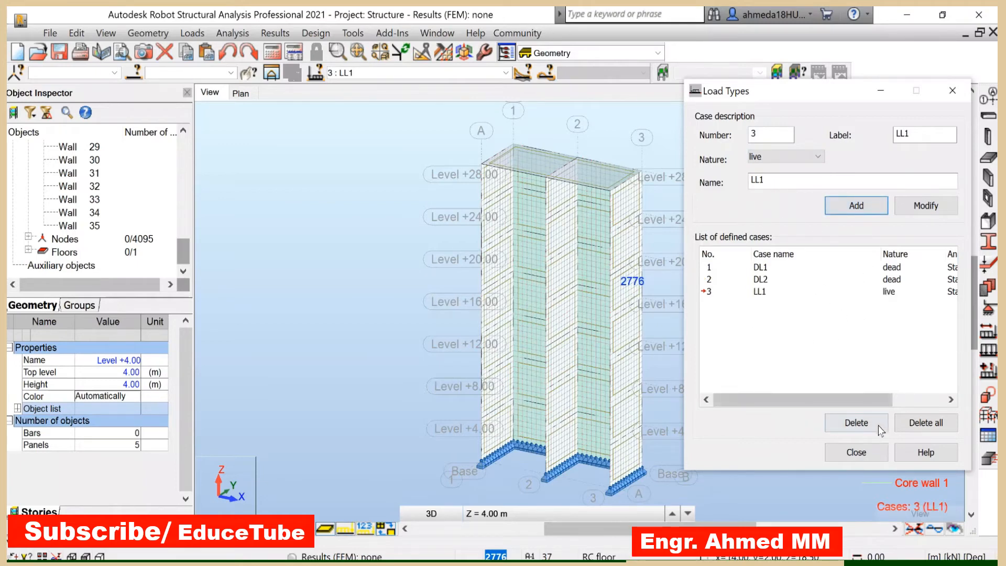
{"action": "left_click", "coordinate": [866, 449]}
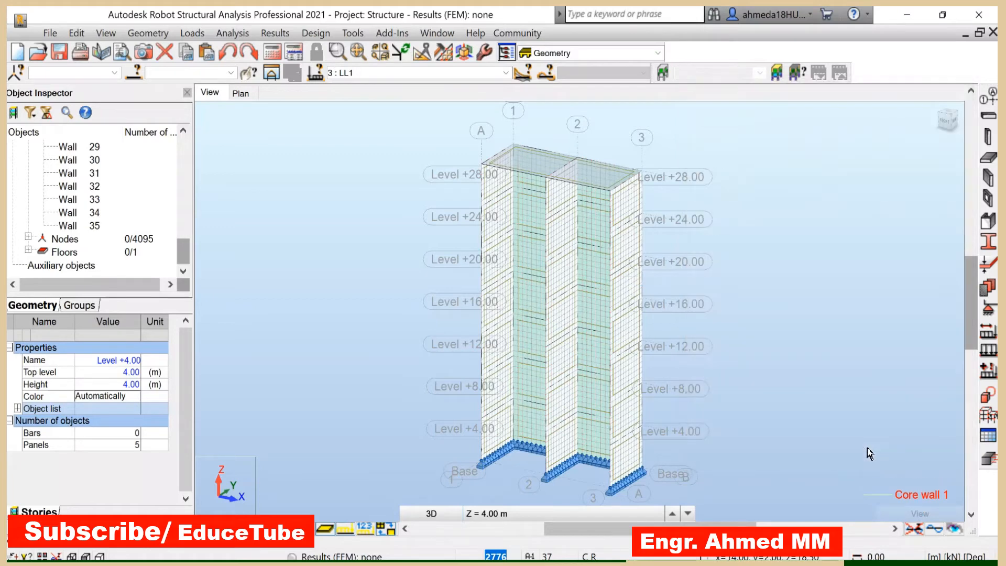
Define a uniform planar surface load of -1.50 kPa in global Z for dead load case DL2
{"action": "left_click", "coordinate": [988, 351]}
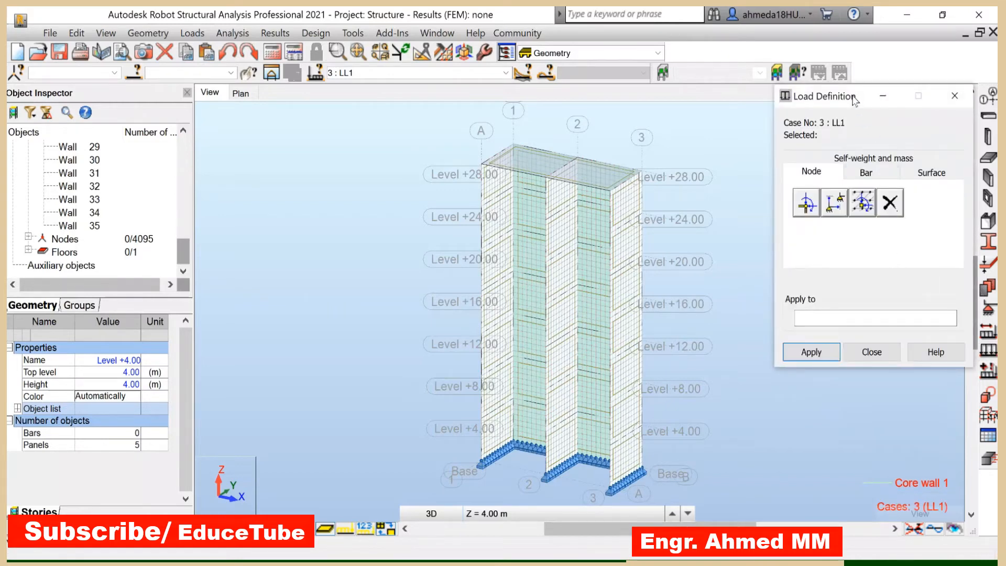
{"action": "left_click_drag", "start_coordinate": [855, 98], "coordinate": [787, 98]}
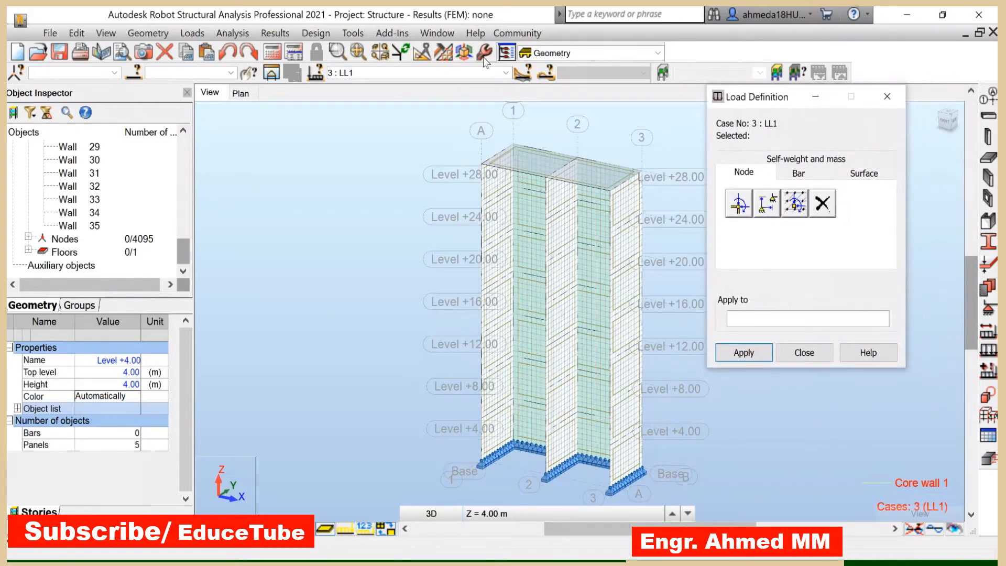
{"action": "left_click", "coordinate": [503, 75]}
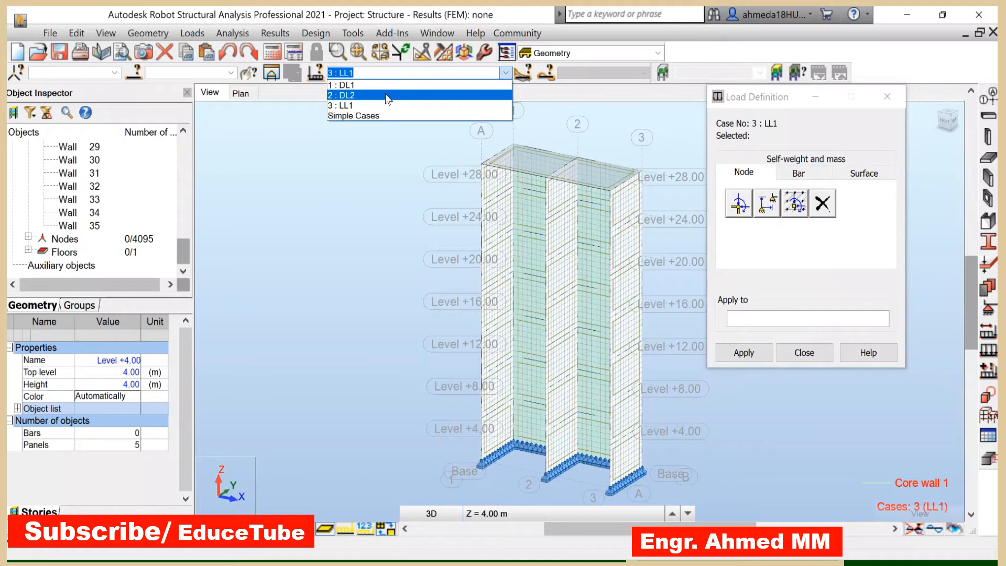
{"action": "left_click", "coordinate": [387, 96]}
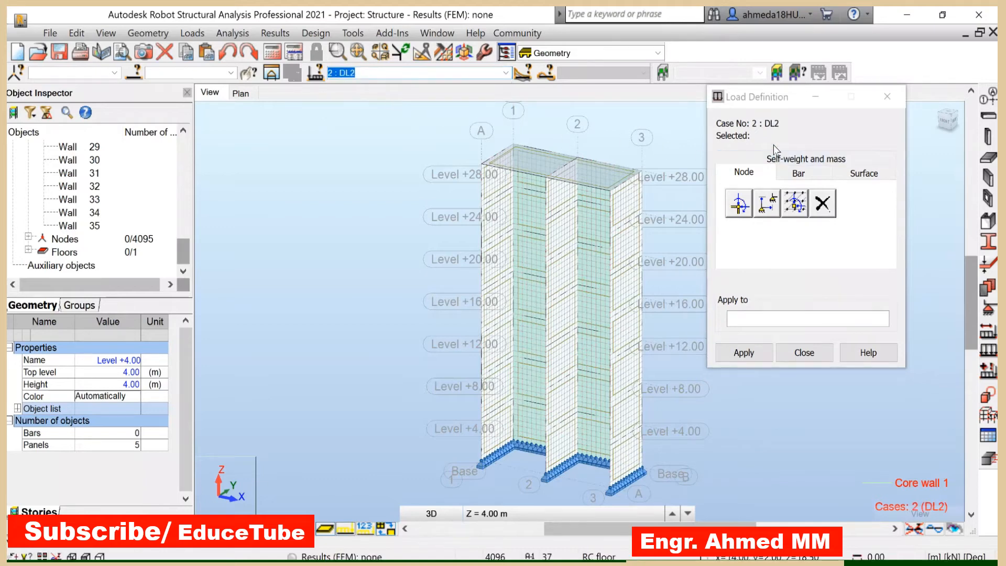
{"action": "left_click", "coordinate": [865, 172]}
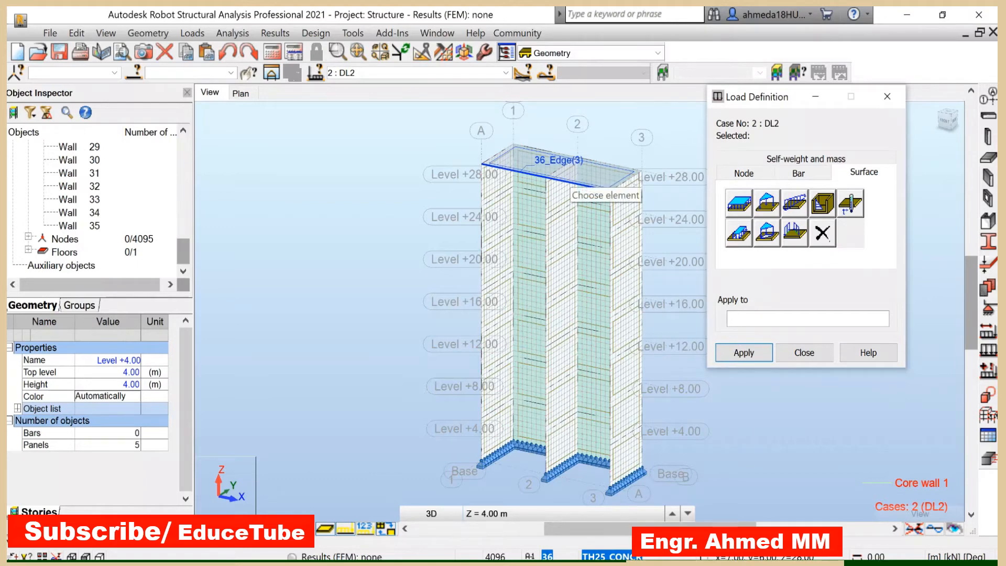
{"action": "left_click", "coordinate": [740, 203]}
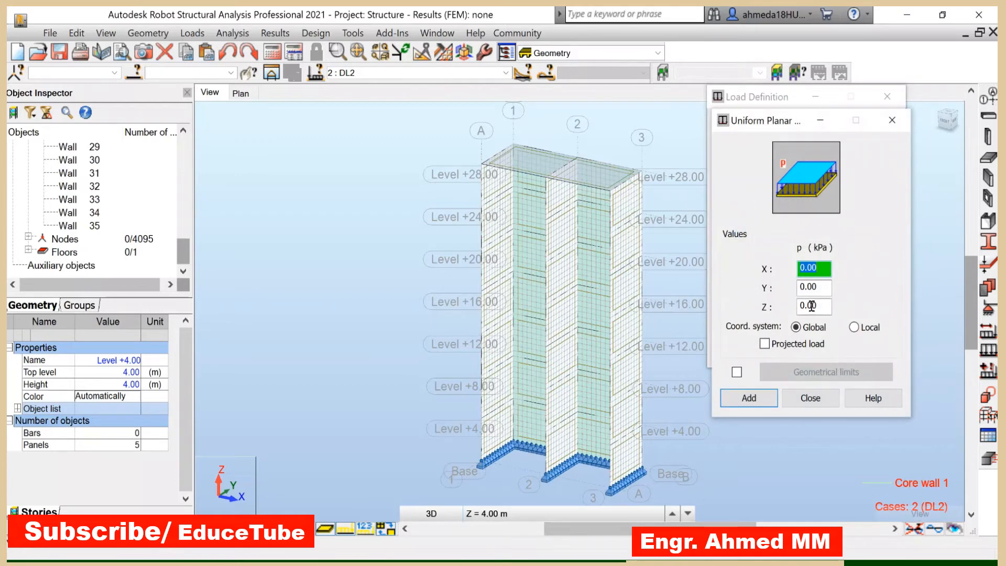
{"action": "left_click", "coordinate": [806, 304]}
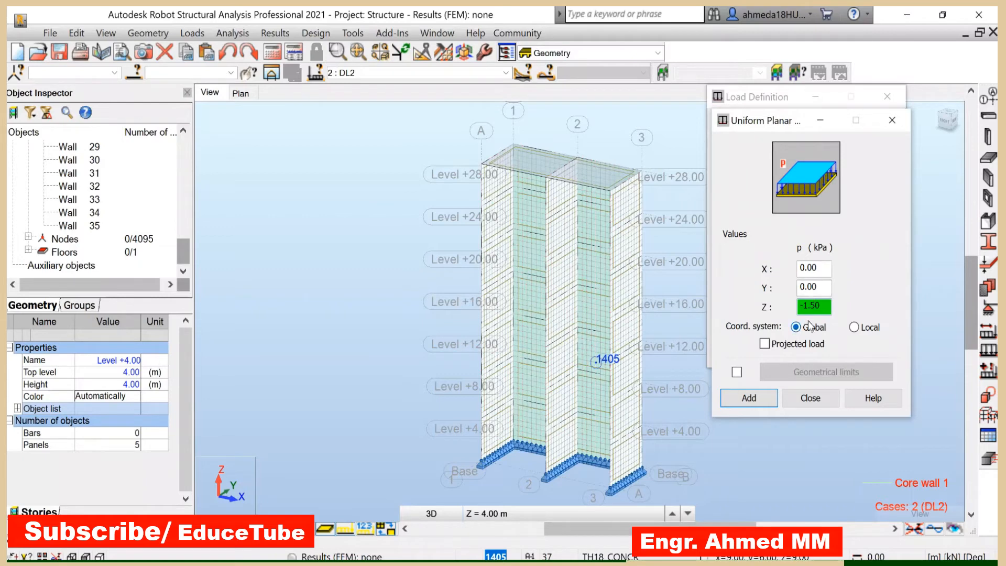
{"action": "left_click", "coordinate": [749, 397]}
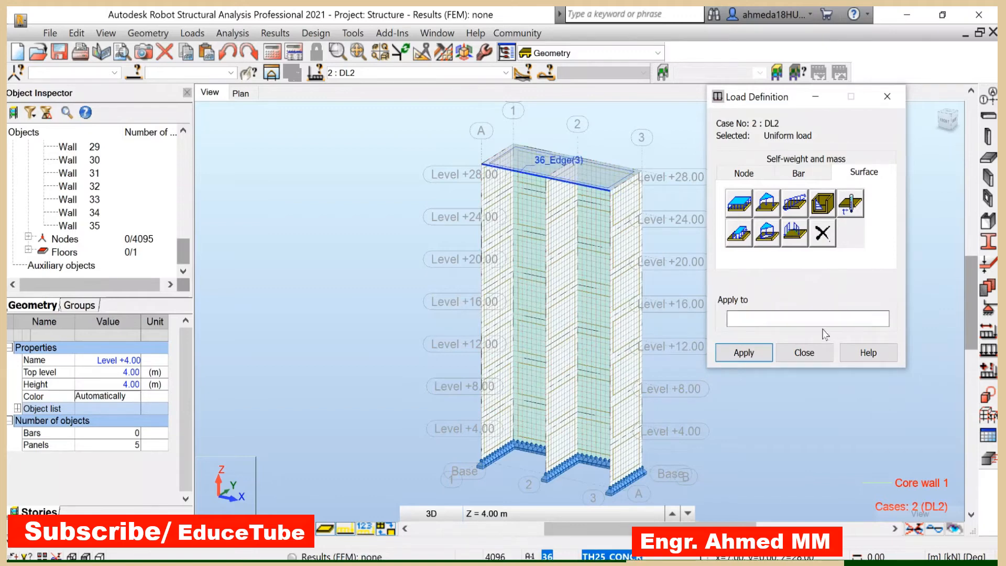
Apply the DL2 uniform load to floor panel 36
{"action": "left_click", "coordinate": [745, 320]}
{"action": "type", "text": "36"}
{"action": "left_click", "coordinate": [732, 356]}
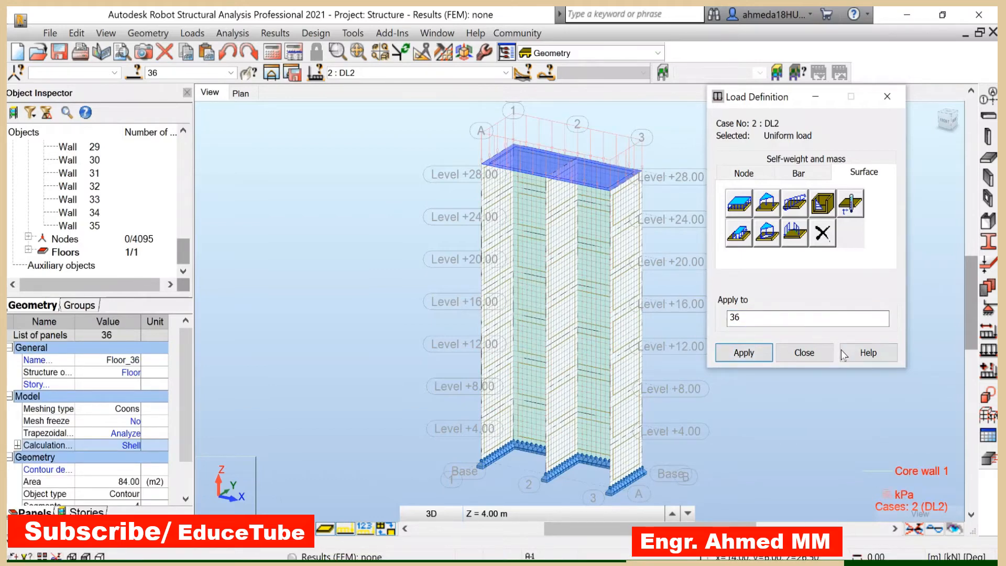
{"action": "left_click", "coordinate": [825, 351]}
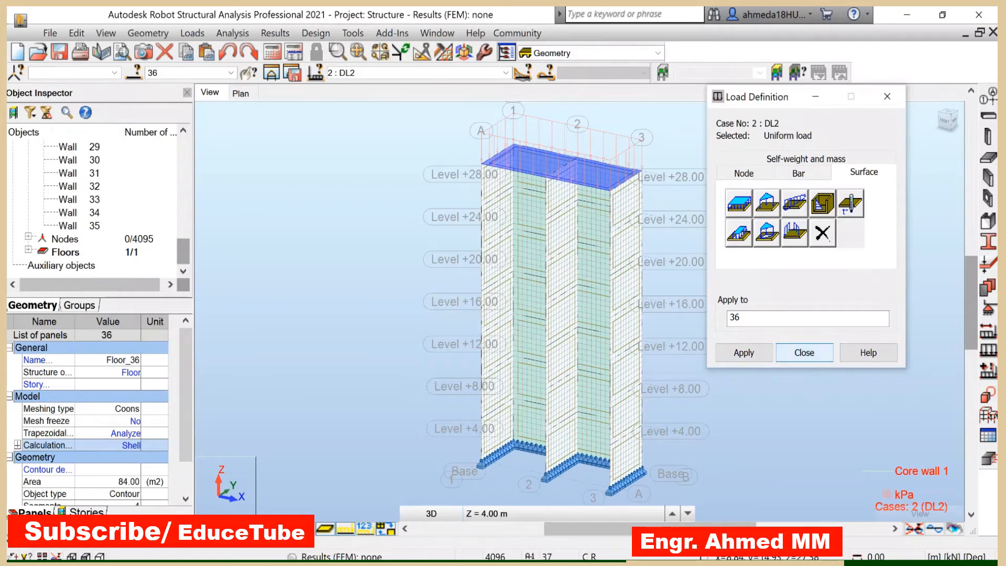
{"action": "scroll", "coordinate": [640, 128], "scroll_direction": "up", "scroll_amount": 2}
{"action": "scroll", "coordinate": [614, 151], "scroll_direction": "down", "scroll_amount": 1}
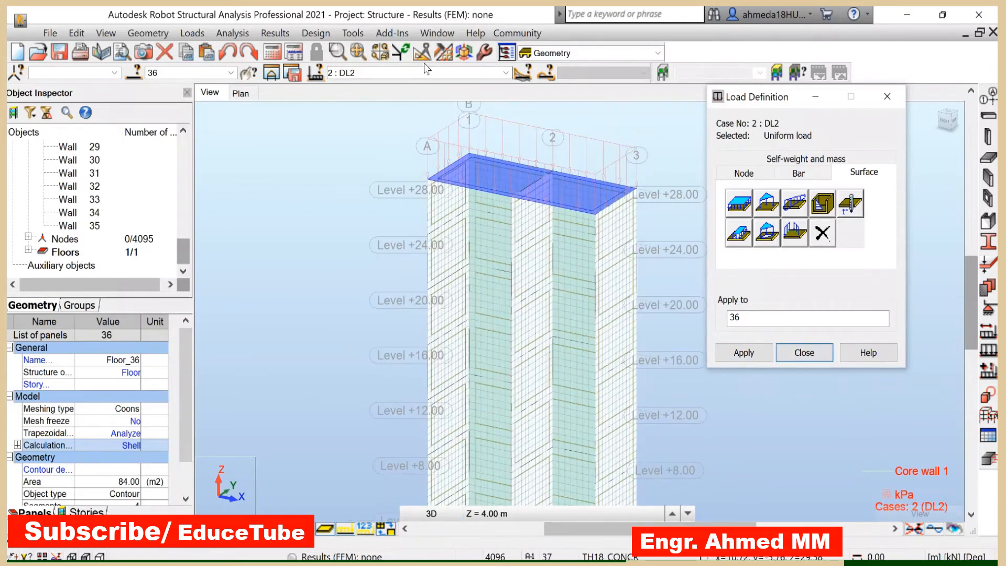
Switch to live load case LL1 and apply a 4 kPa uniform planar load in Z to floor panel 36
{"action": "left_click", "coordinate": [504, 73]}
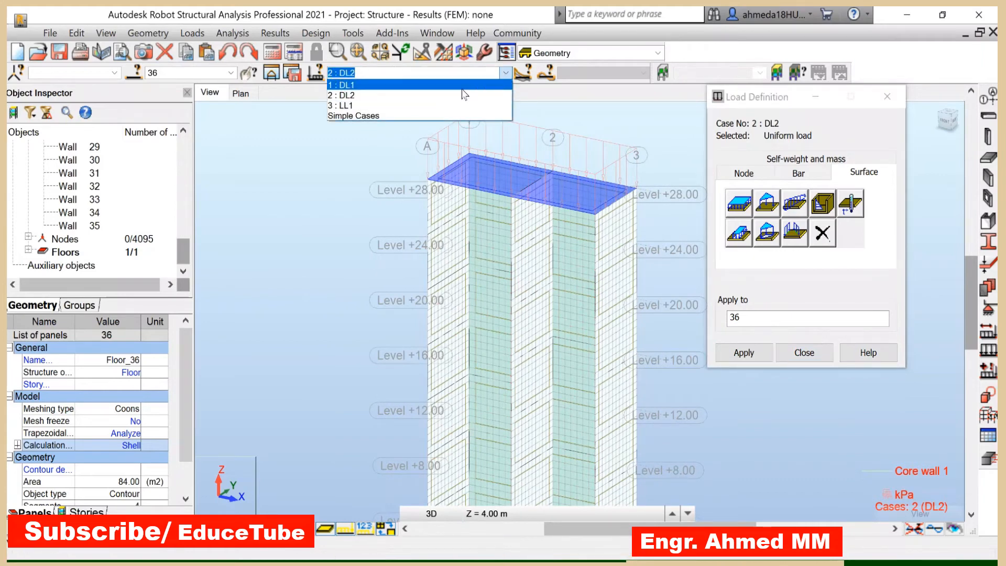
{"action": "left_click", "coordinate": [404, 106]}
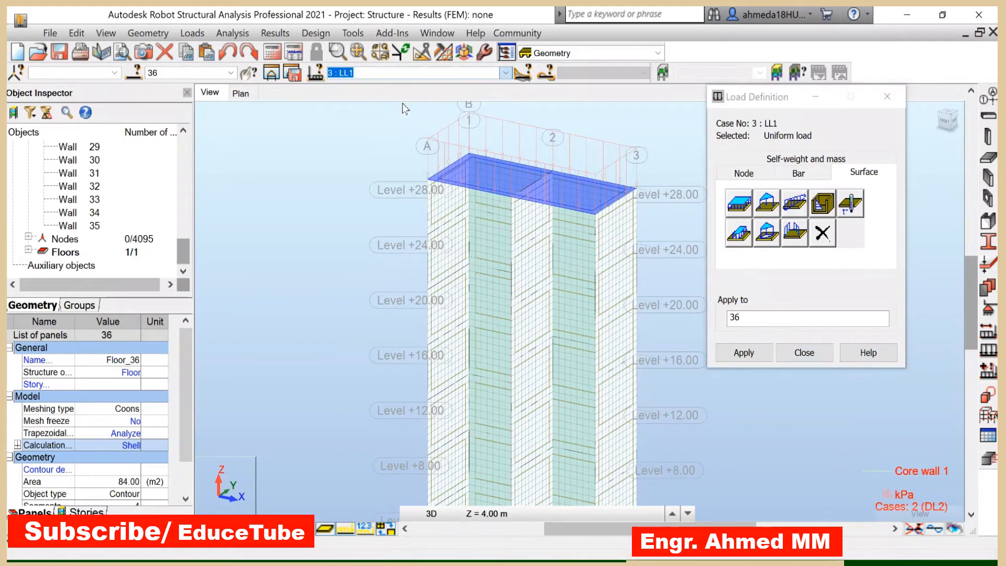
{"action": "left_click", "coordinate": [745, 205]}
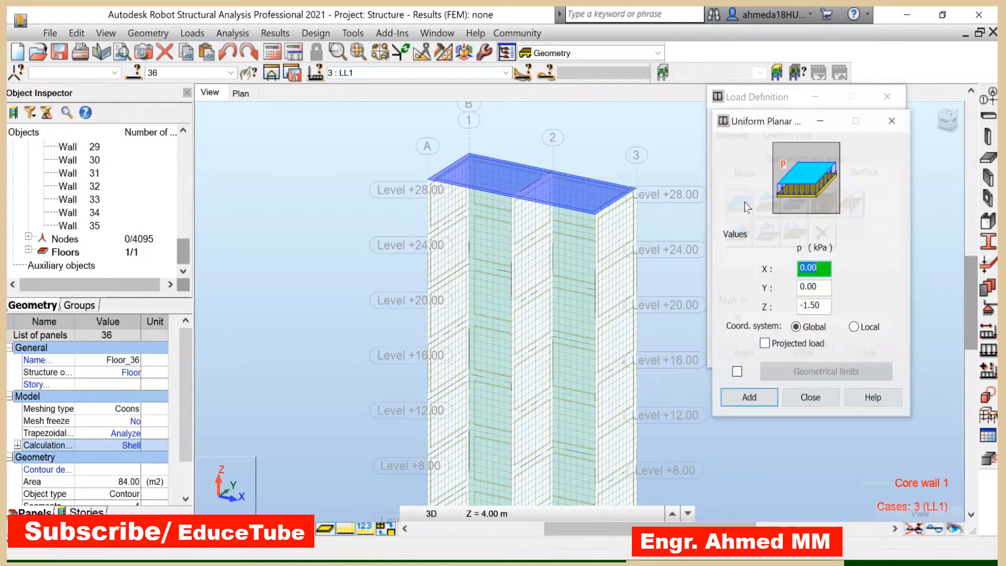
{"action": "left_click", "coordinate": [807, 303]}
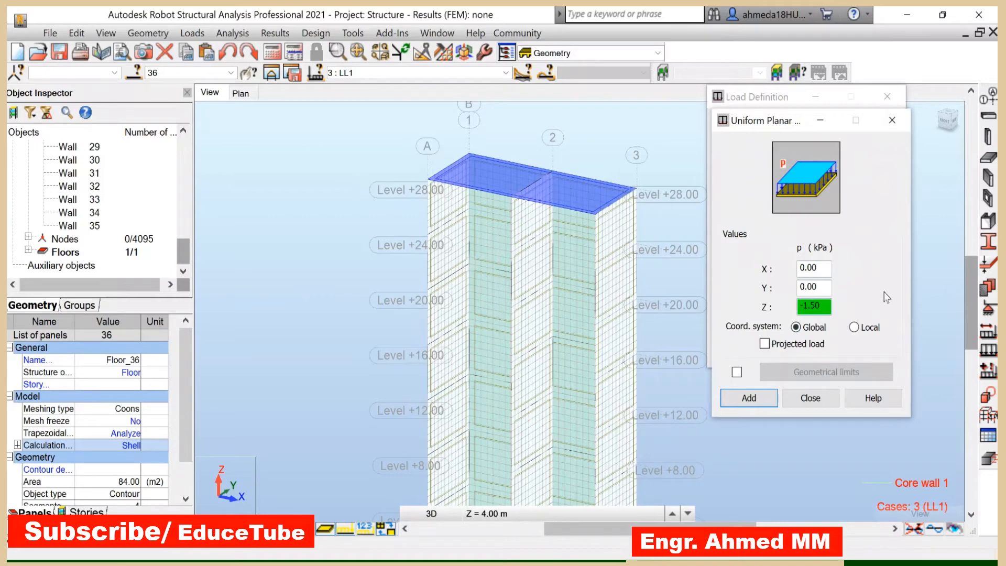
{"action": "type", "text": "4"}
{"action": "left_click", "coordinate": [748, 398]}
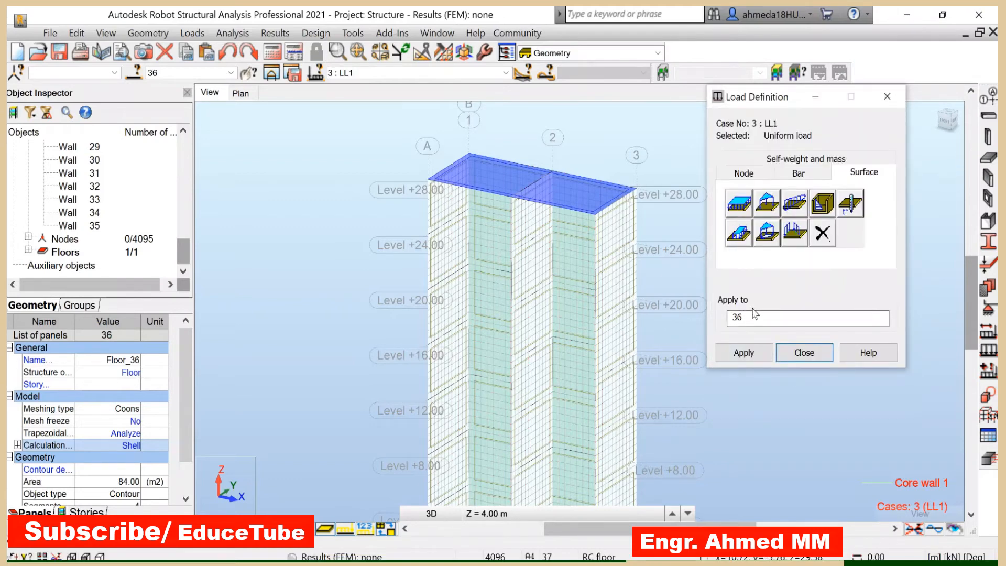
{"action": "left_click", "coordinate": [755, 352]}
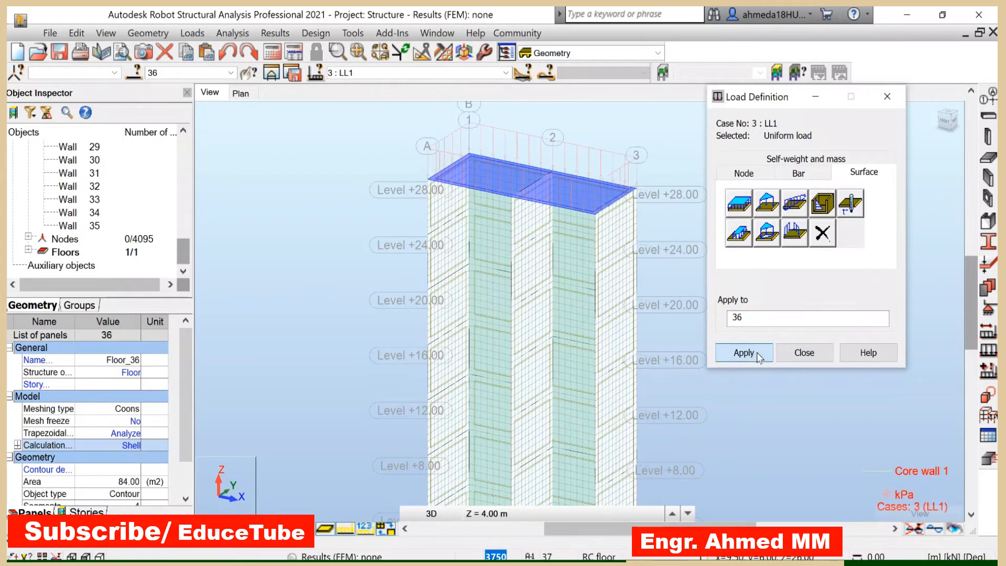
{"action": "left_click", "coordinate": [805, 352]}
Open the combination table for the load cases
{"action": "scroll", "coordinate": [729, 253], "scroll_direction": "down", "scroll_amount": 1}
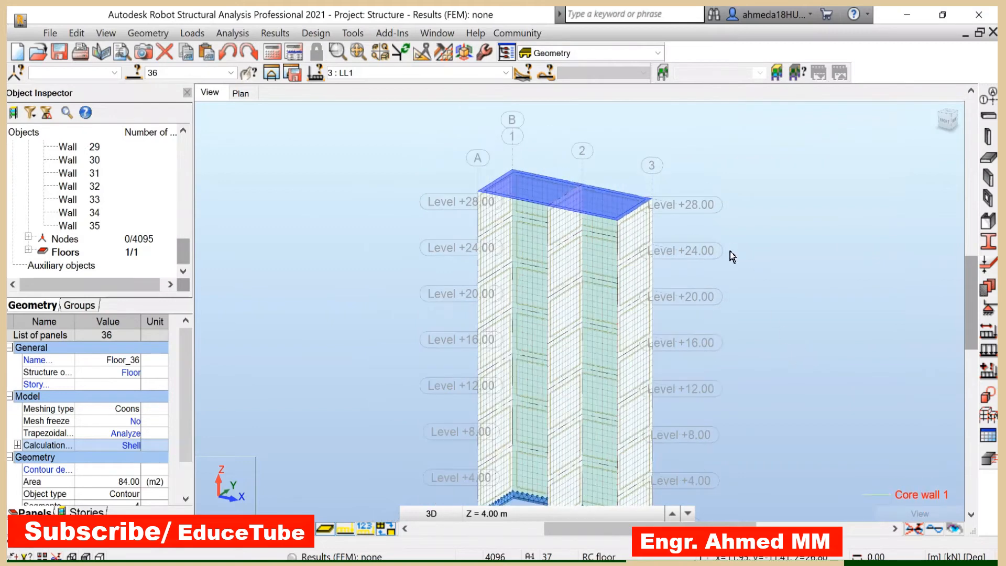
{"action": "scroll", "coordinate": [514, 226], "scroll_direction": "down", "scroll_amount": 1}
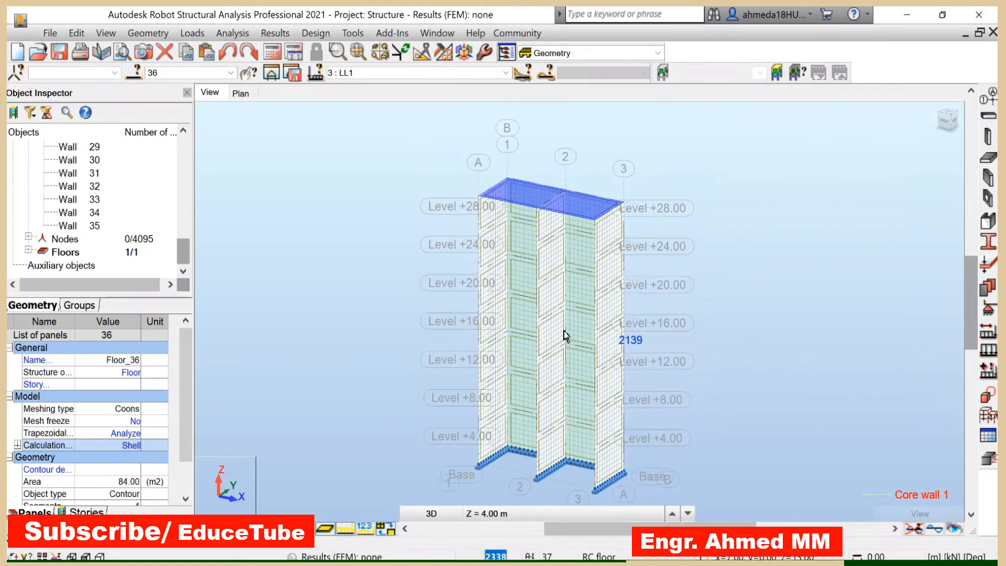
{"action": "scroll", "coordinate": [602, 369], "scroll_direction": "up", "scroll_amount": 1}
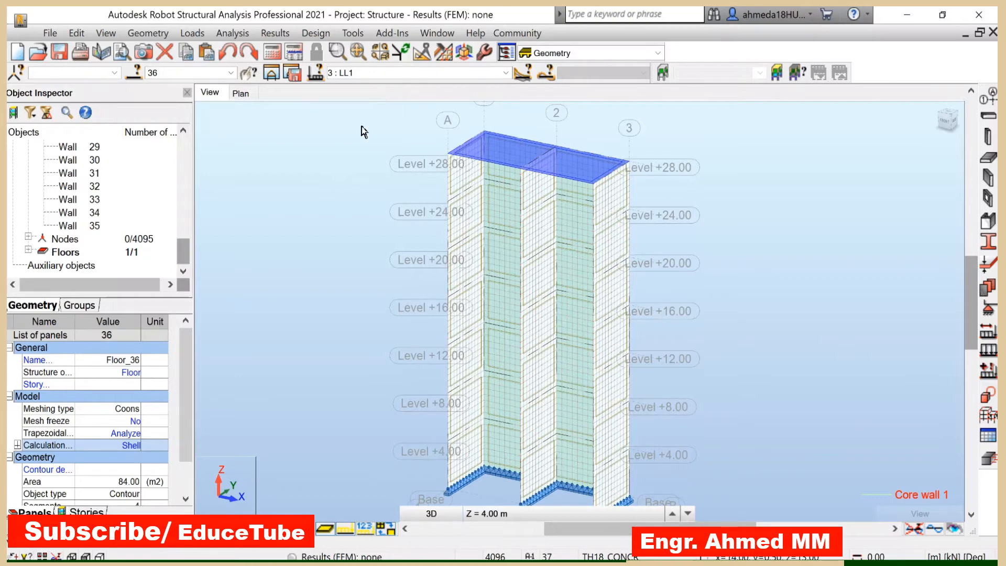
{"action": "left_click", "coordinate": [192, 33]}
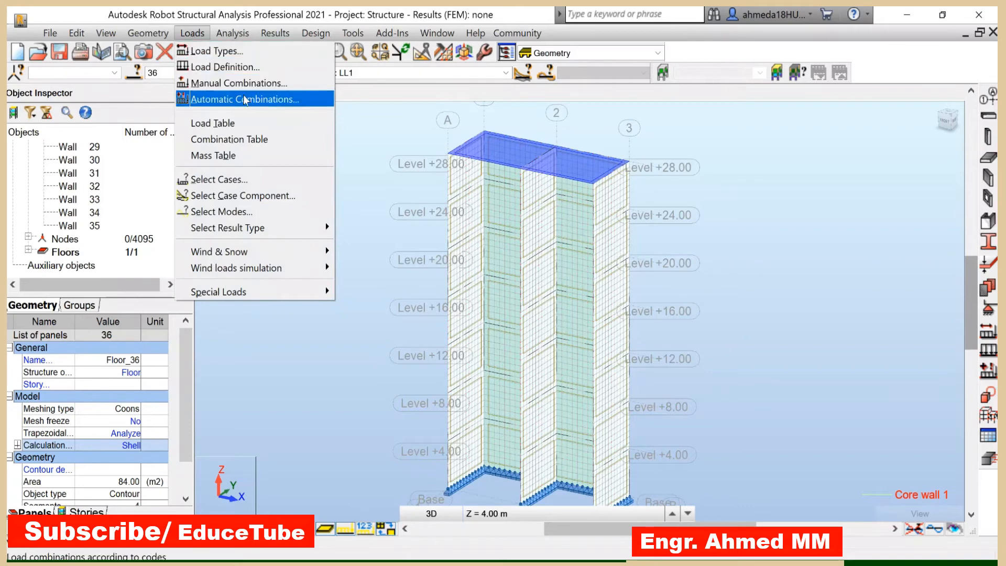
{"action": "left_click", "coordinate": [257, 140]}
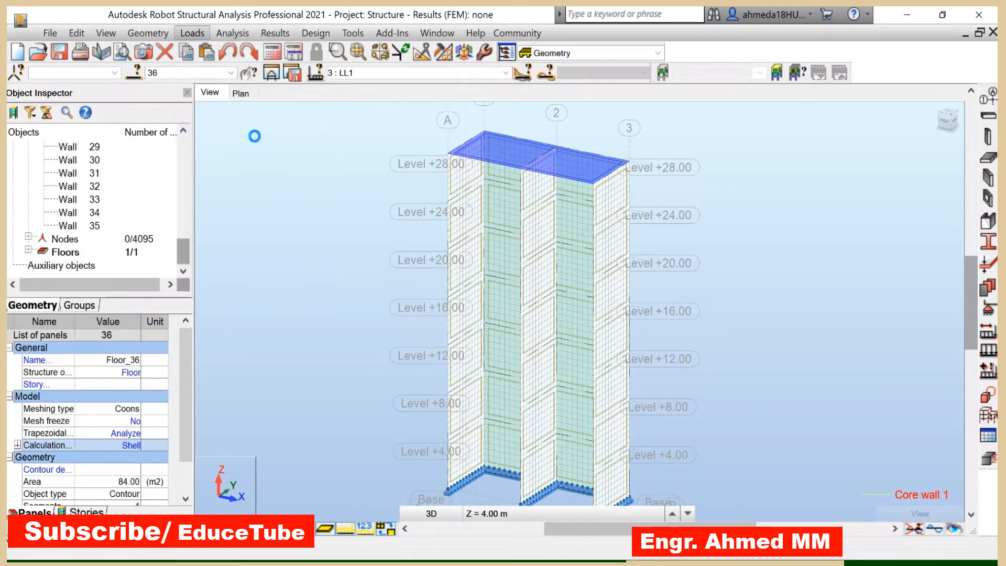
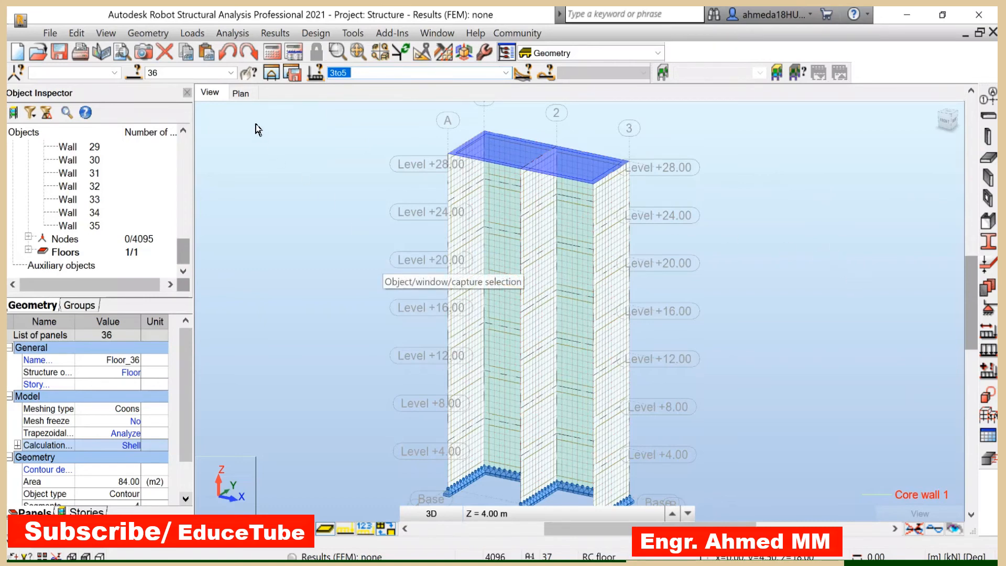
Run the structure calculations, then dismiss the calculation messages and return to the full model
{"action": "left_click", "coordinate": [273, 52]}
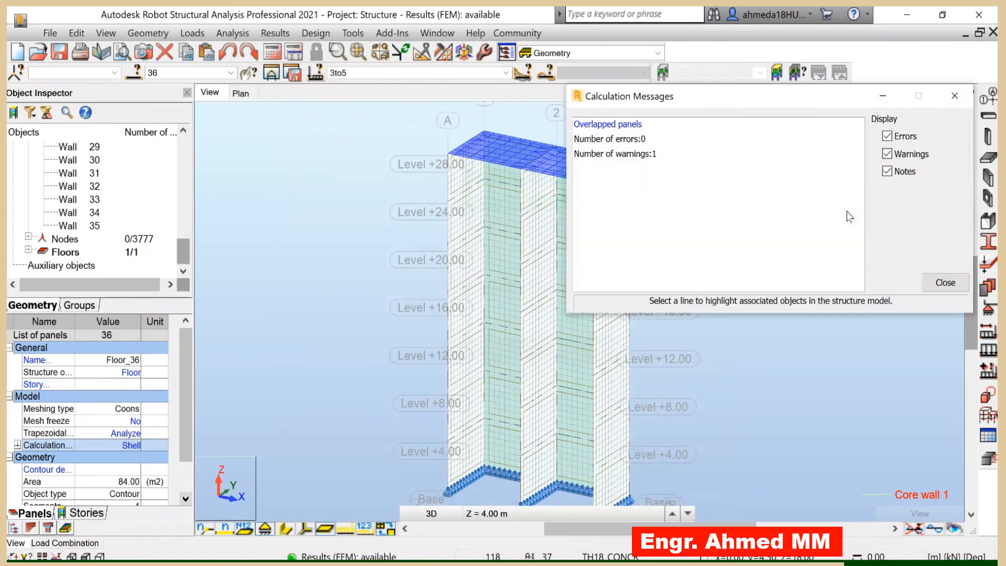
{"action": "left_click", "coordinate": [944, 281]}
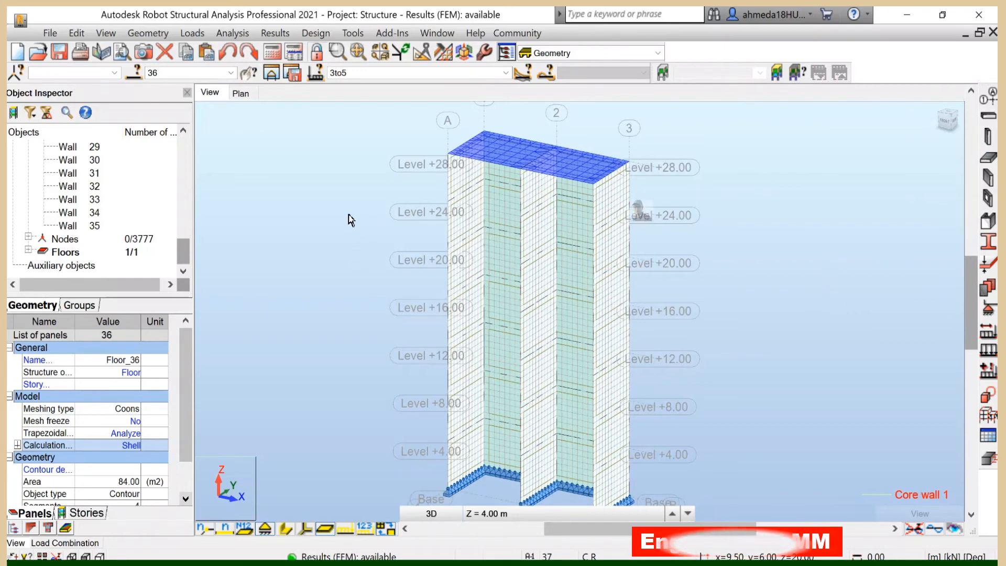
{"action": "scroll", "coordinate": [347, 217], "scroll_direction": "down", "scroll_amount": 1}
{"action": "scroll", "coordinate": [355, 329], "scroll_direction": "up", "scroll_amount": 1}
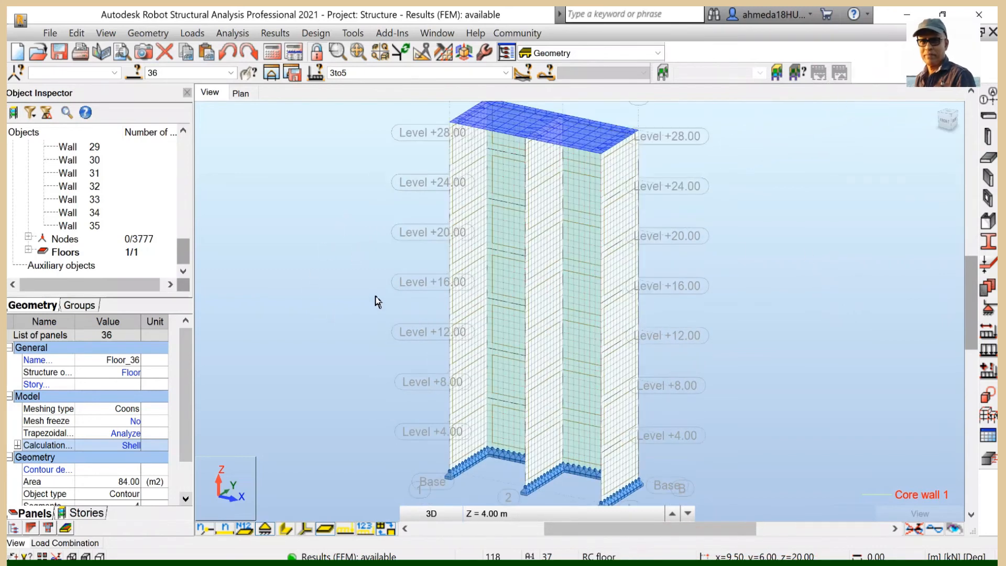
Display the FZ support reactions with diagrams for linear supports and descriptions on the model
{"action": "scroll", "coordinate": [464, 209], "scroll_direction": "down", "scroll_amount": 1}
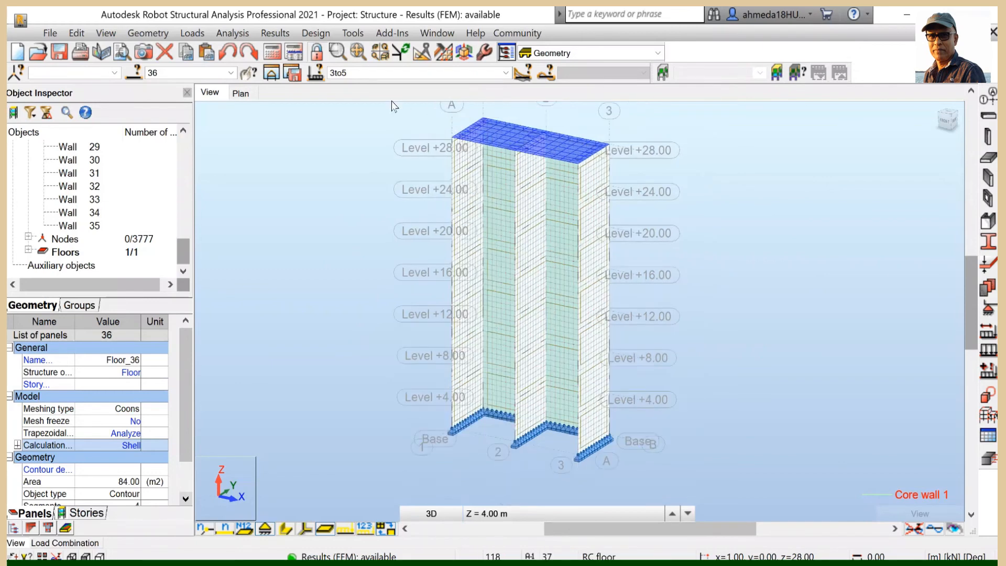
{"action": "left_click", "coordinate": [273, 33]}
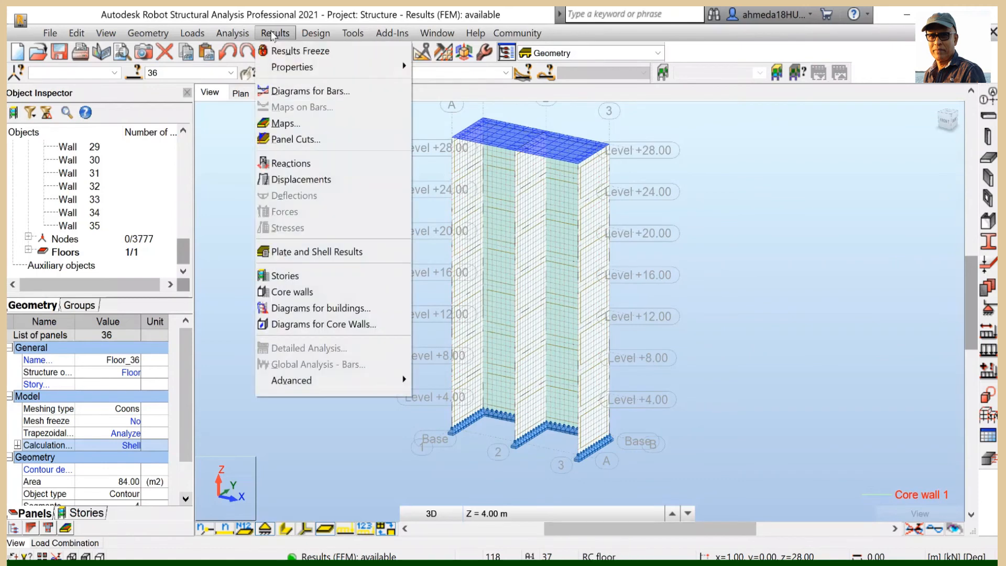
{"action": "left_click", "coordinate": [304, 92]}
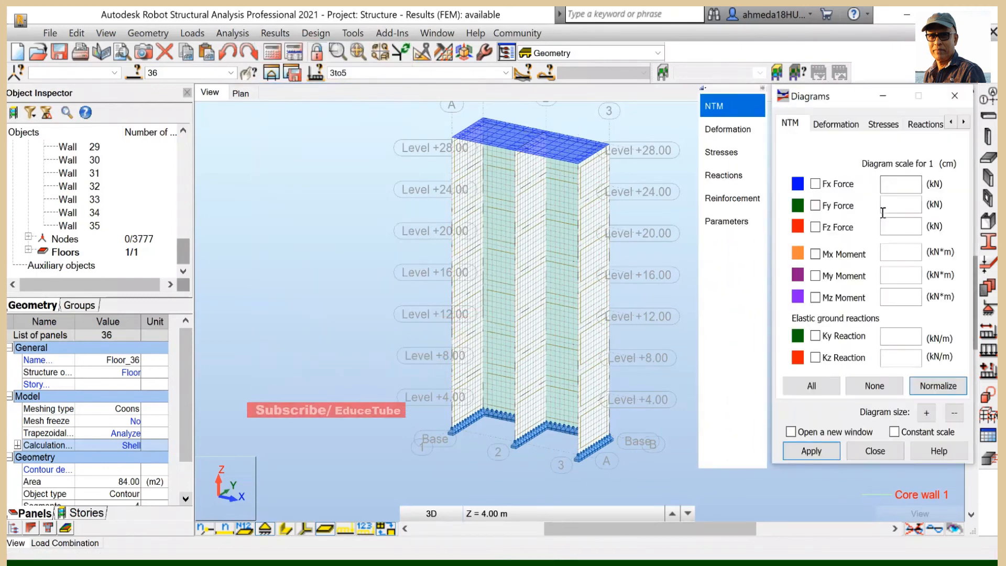
{"action": "left_click", "coordinate": [931, 125]}
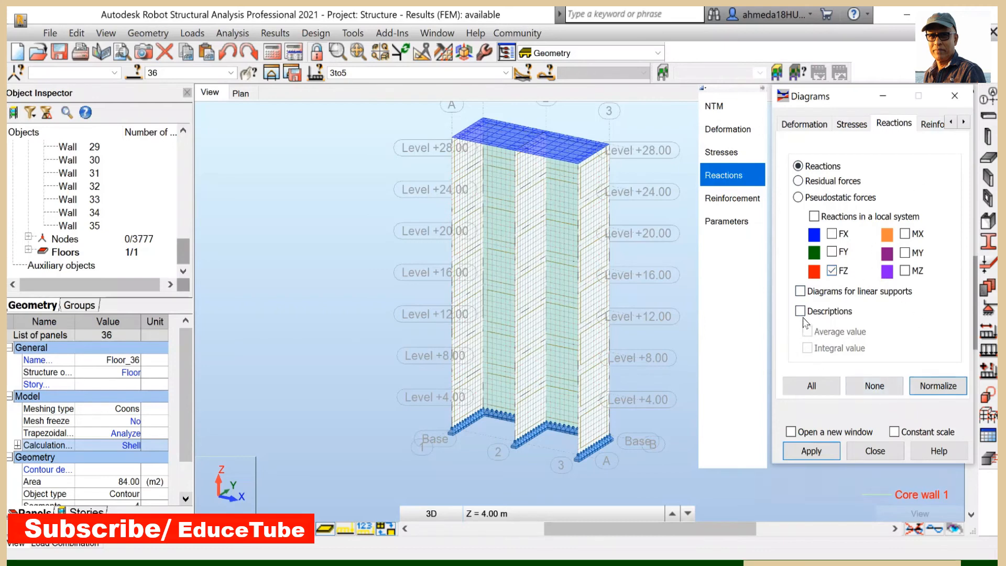
{"action": "left_click", "coordinate": [799, 292]}
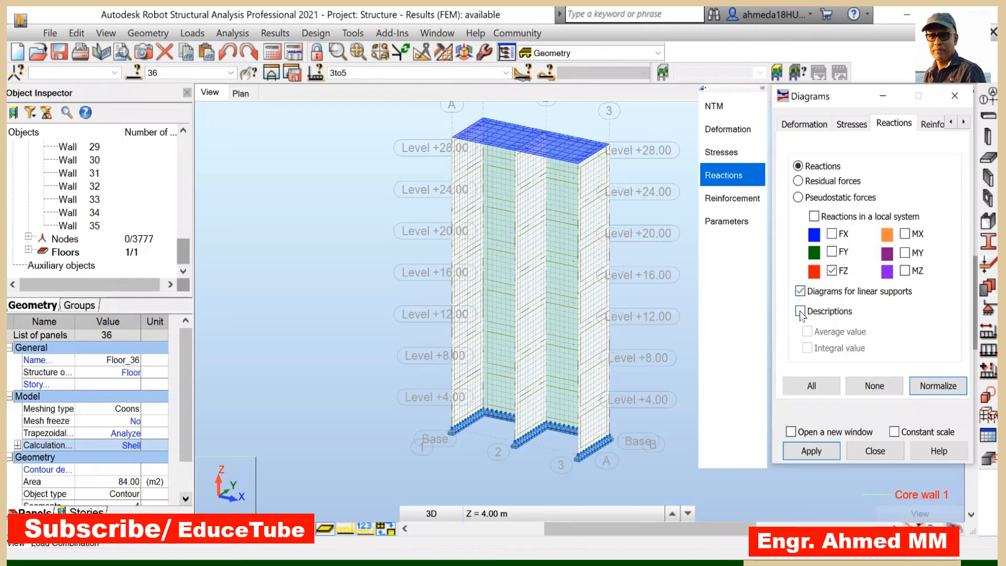
{"action": "left_click", "coordinate": [800, 311]}
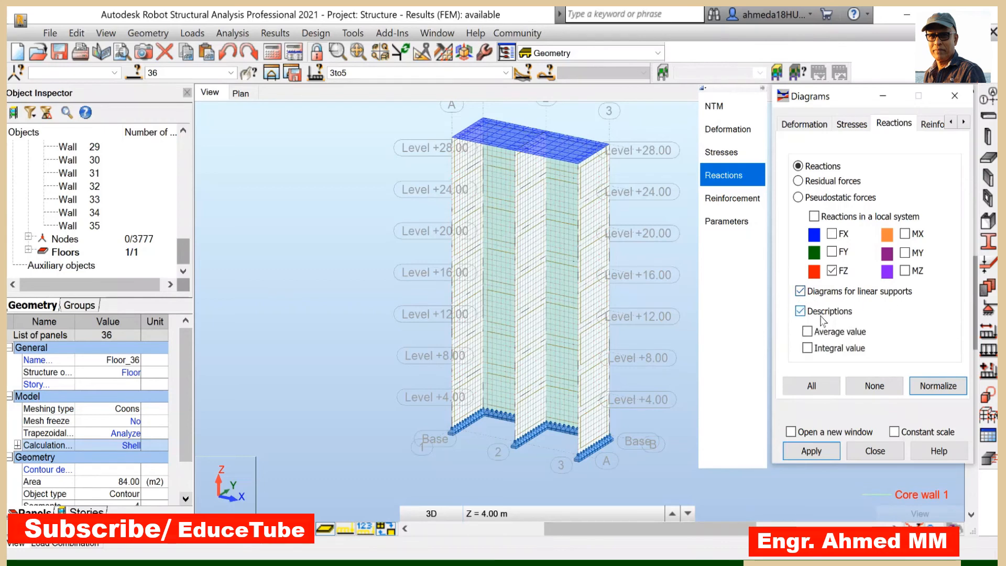
{"action": "left_click", "coordinate": [807, 452]}
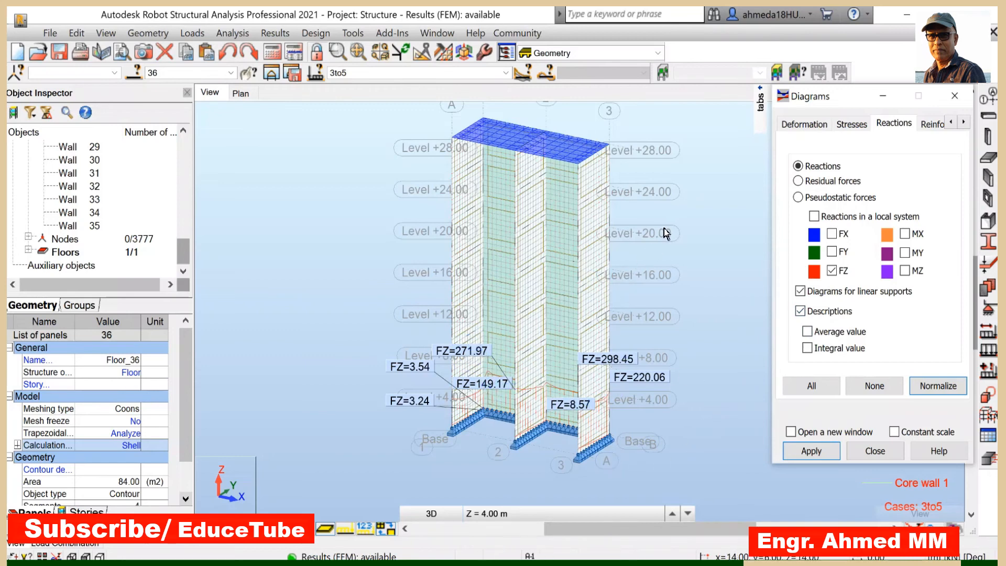
Clear the FZ reaction, linear support and description display from the model and close the bar diagrams settings
{"action": "left_click", "coordinate": [799, 291]}
{"action": "left_click", "coordinate": [800, 310]}
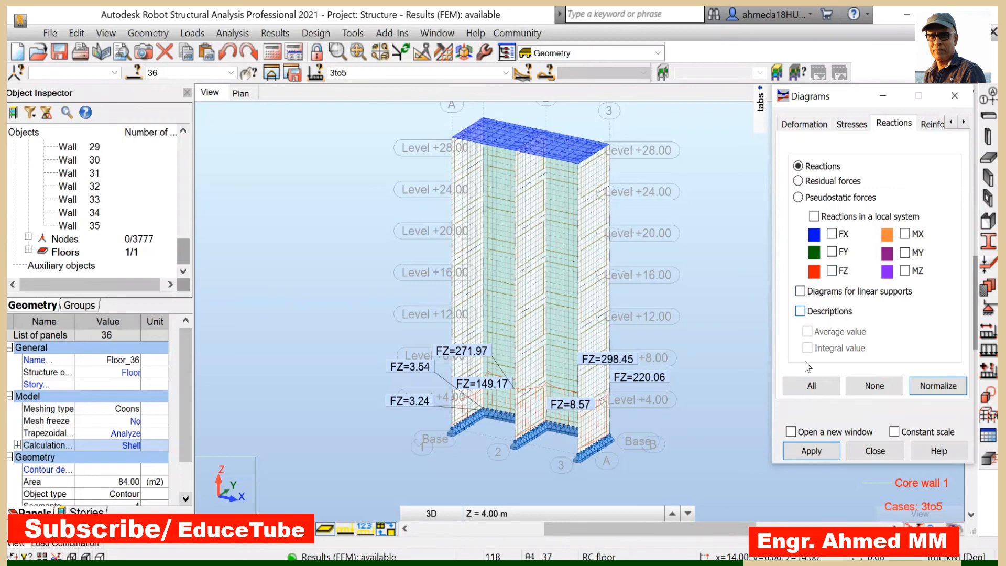
{"action": "left_click", "coordinate": [814, 452]}
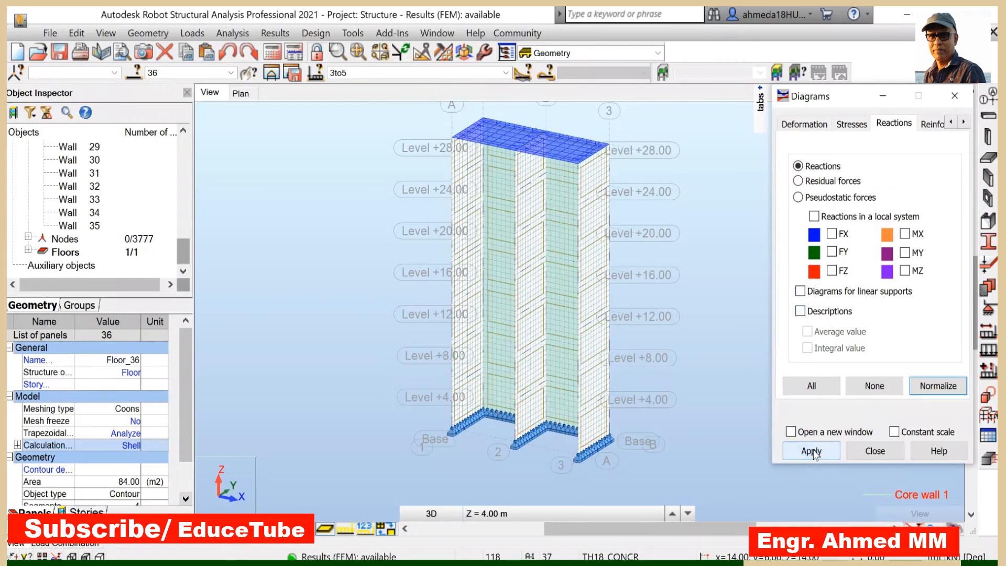
{"action": "left_click", "coordinate": [863, 451]}
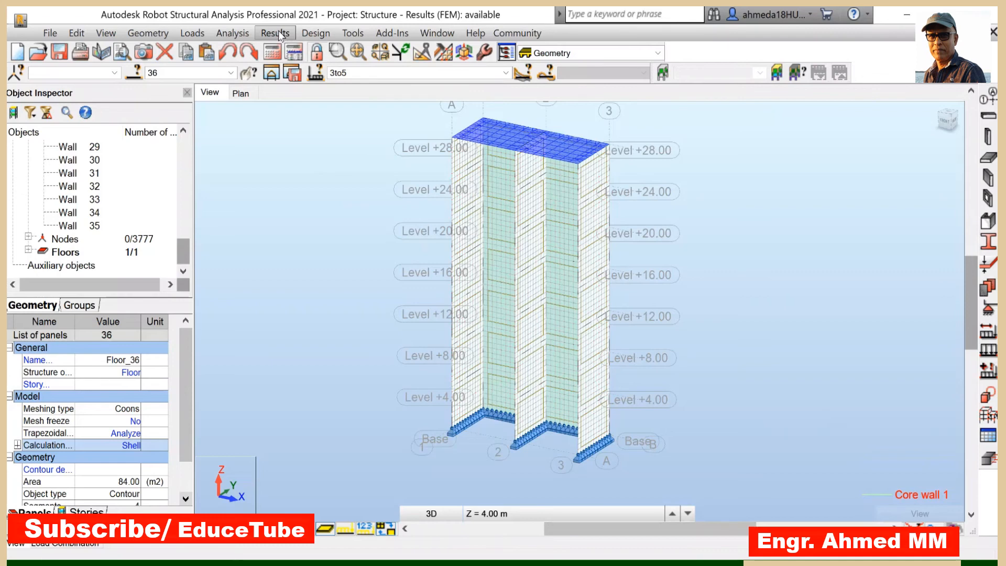
Display the reduced FZ force diagram in G for the building's stories
{"action": "left_click", "coordinate": [278, 32]}
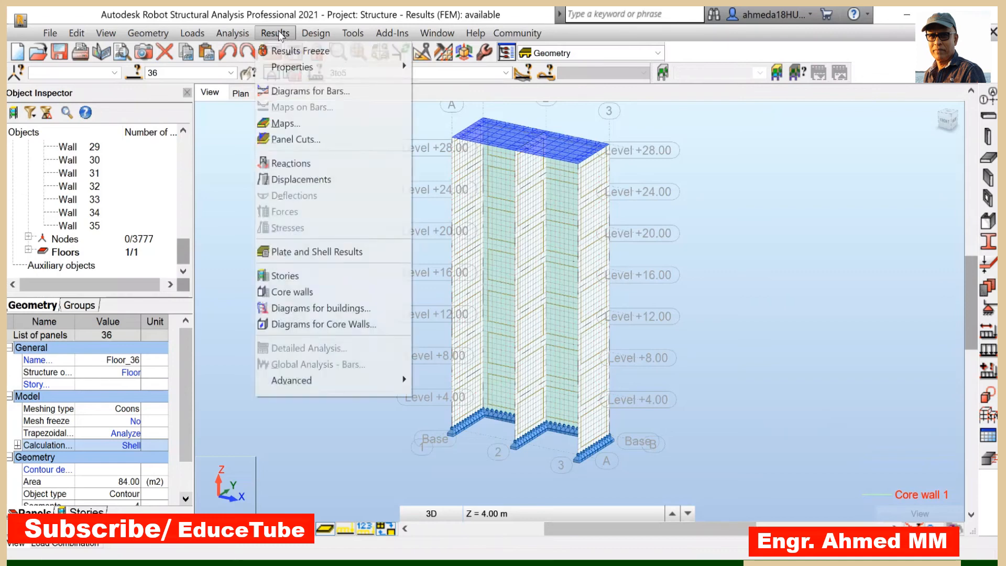
{"action": "left_click", "coordinate": [344, 310]}
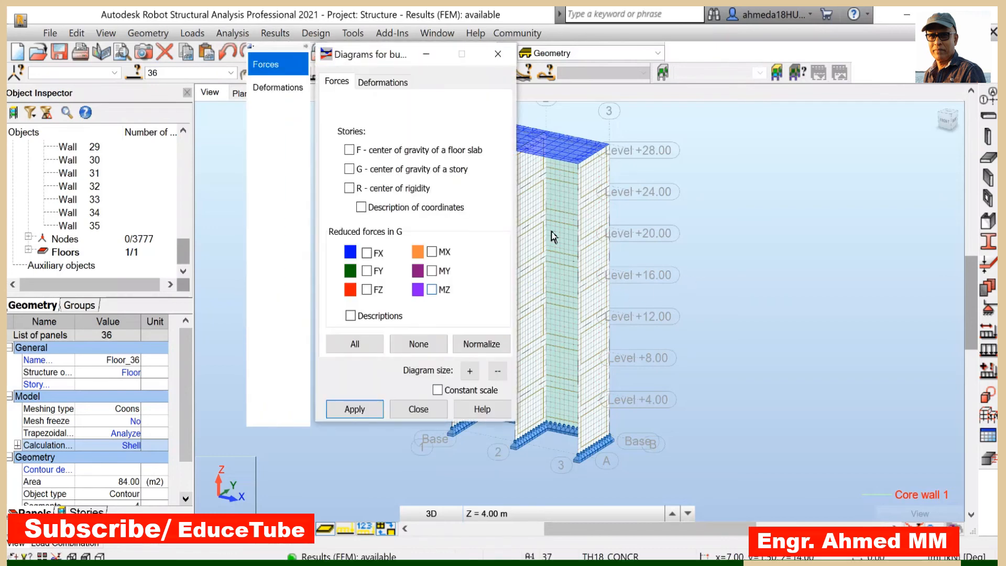
{"action": "left_click_drag", "start_coordinate": [352, 55], "coordinate": [811, 99]}
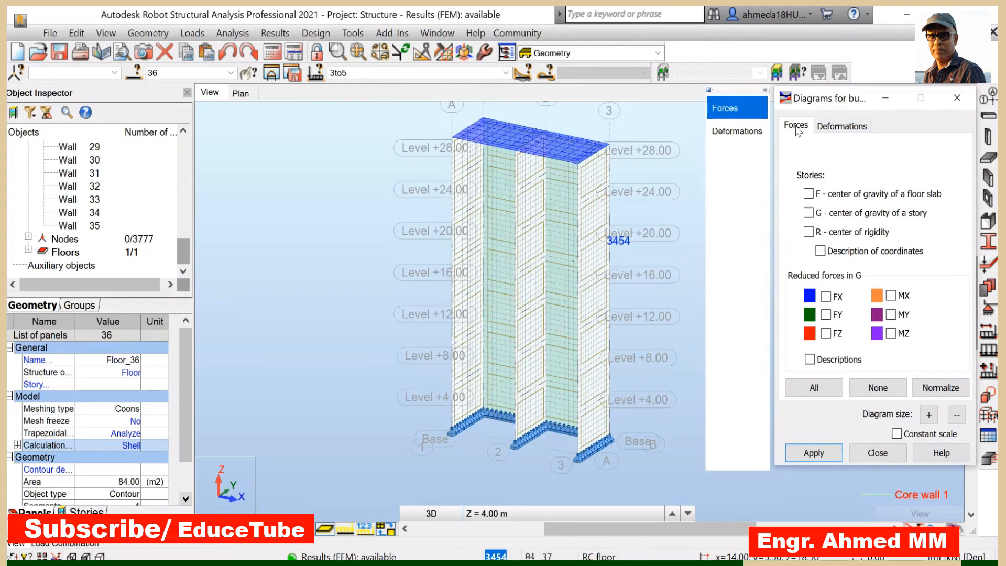
{"action": "left_click", "coordinate": [826, 334]}
{"action": "left_click", "coordinate": [817, 454]}
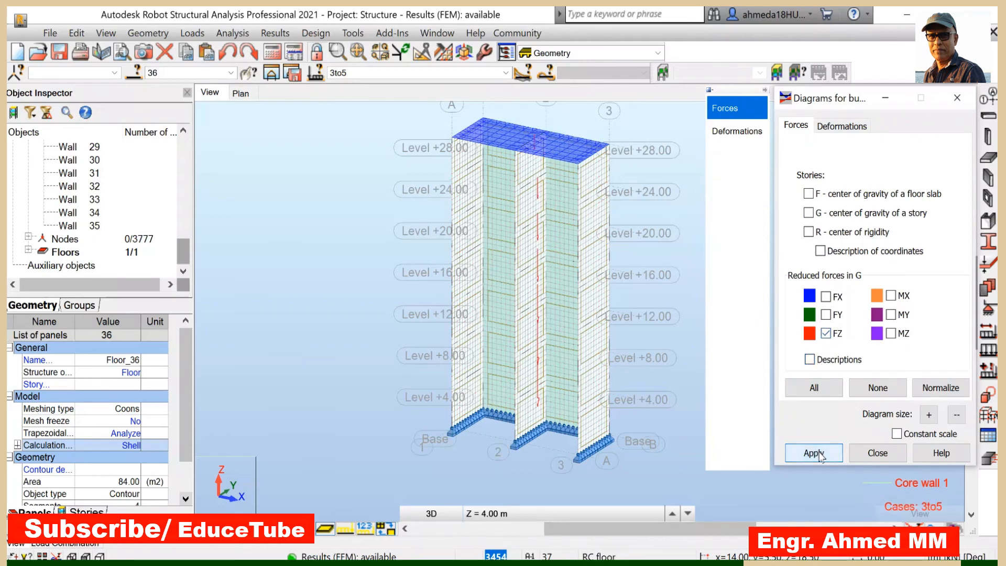
Examine the story FZ diagram up close and add descriptions of its values along the building height
{"action": "scroll", "coordinate": [519, 278], "scroll_direction": "up", "scroll_amount": 5}
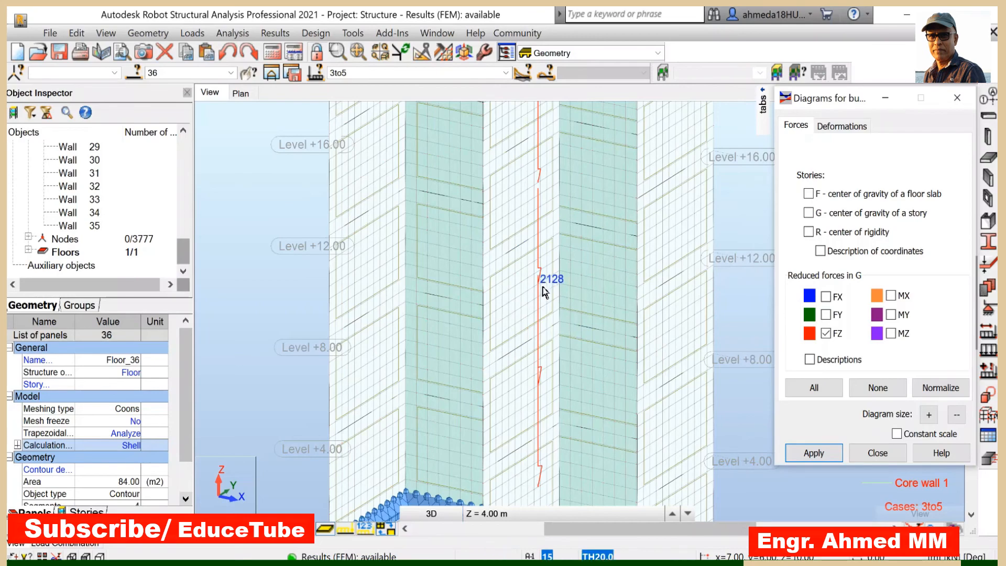
{"action": "scroll", "coordinate": [541, 260], "scroll_direction": "down", "scroll_amount": 5}
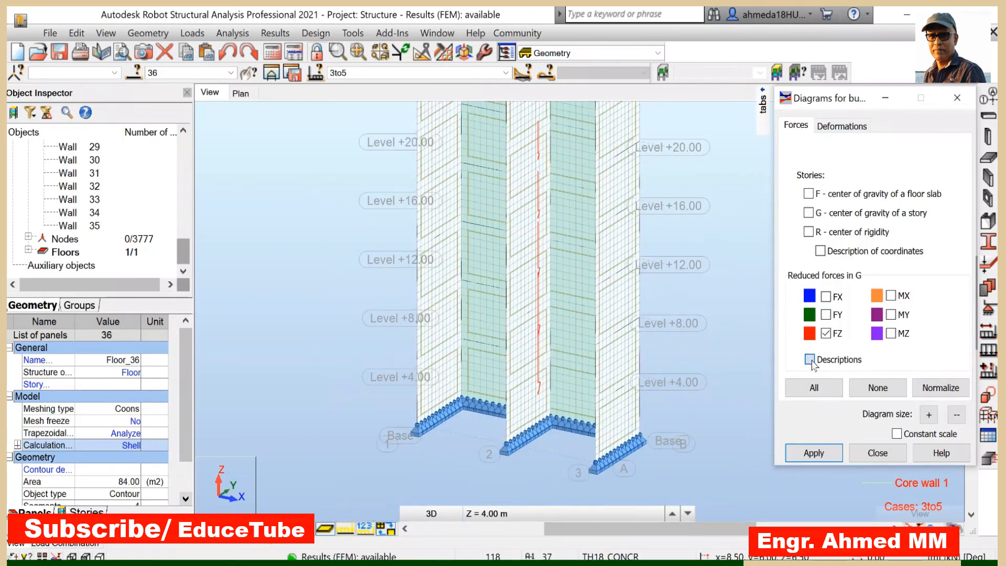
{"action": "left_click", "coordinate": [811, 454]}
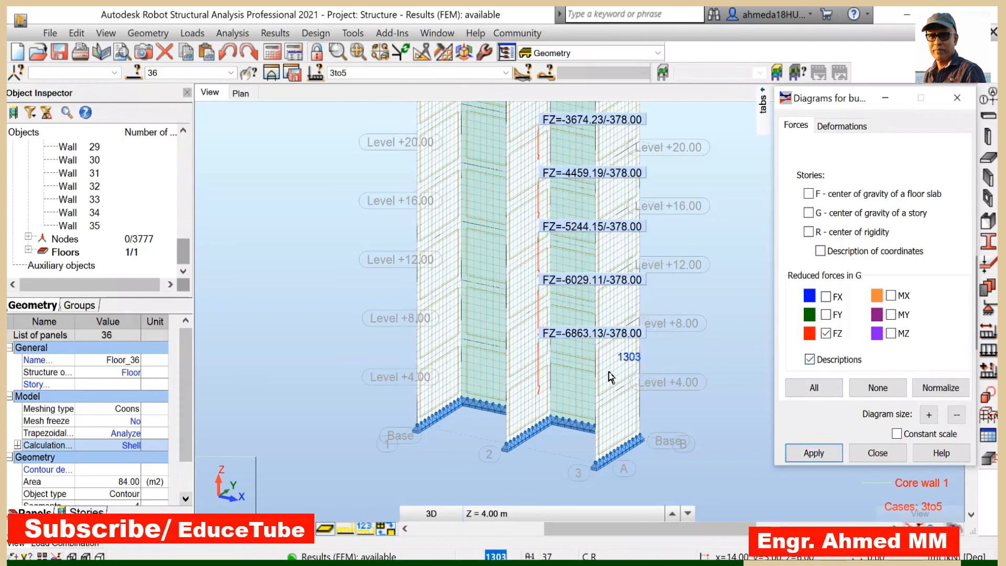
{"action": "scroll", "coordinate": [613, 362], "scroll_direction": "down", "scroll_amount": 2}
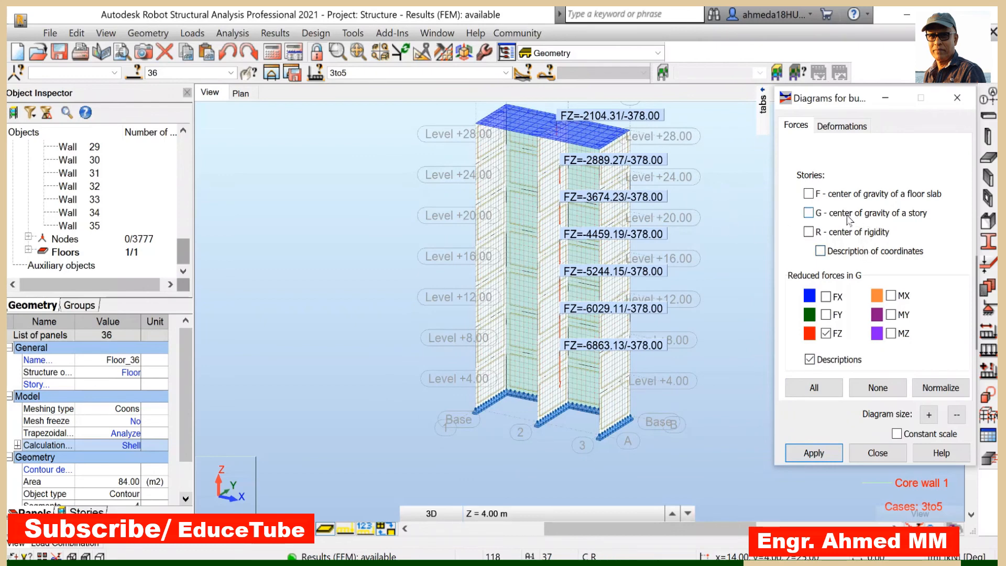
Show the center of gravity of each story (G) together with the FZ diagram and examine it
{"action": "left_click", "coordinate": [808, 212]}
{"action": "left_click", "coordinate": [813, 453]}
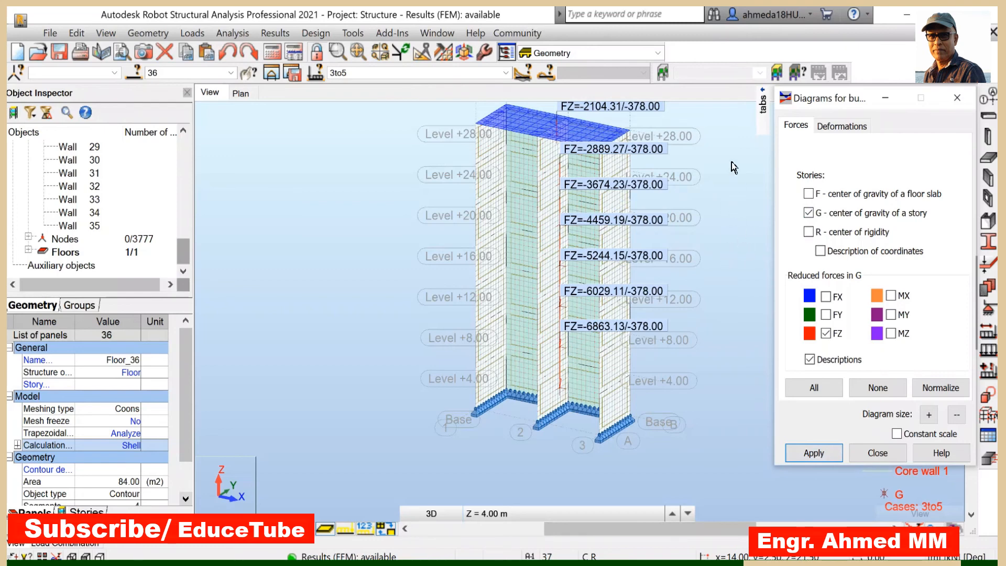
{"action": "scroll", "coordinate": [732, 167], "scroll_direction": "up", "scroll_amount": 1}
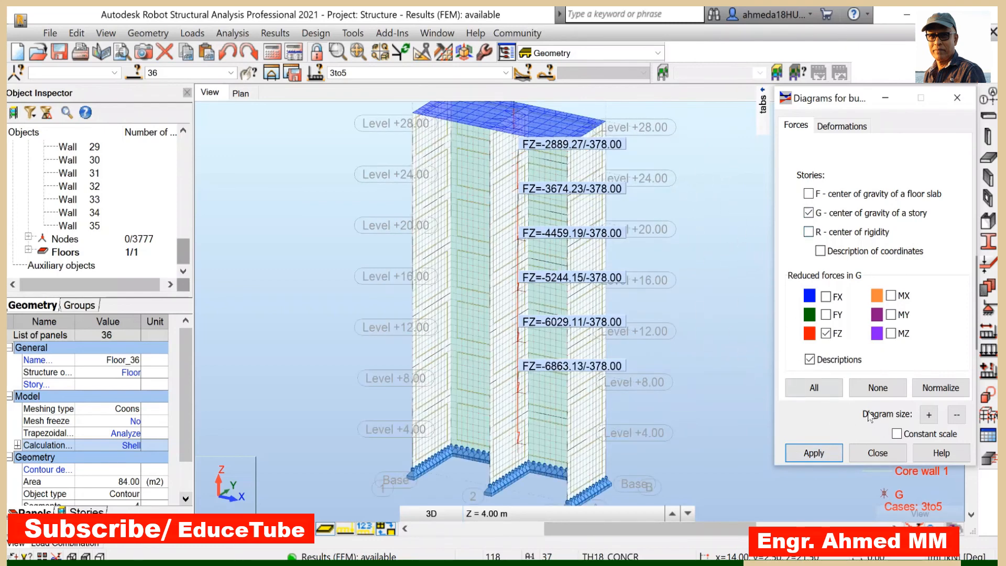
{"action": "scroll", "coordinate": [489, 253], "scroll_direction": "down", "scroll_amount": 1}
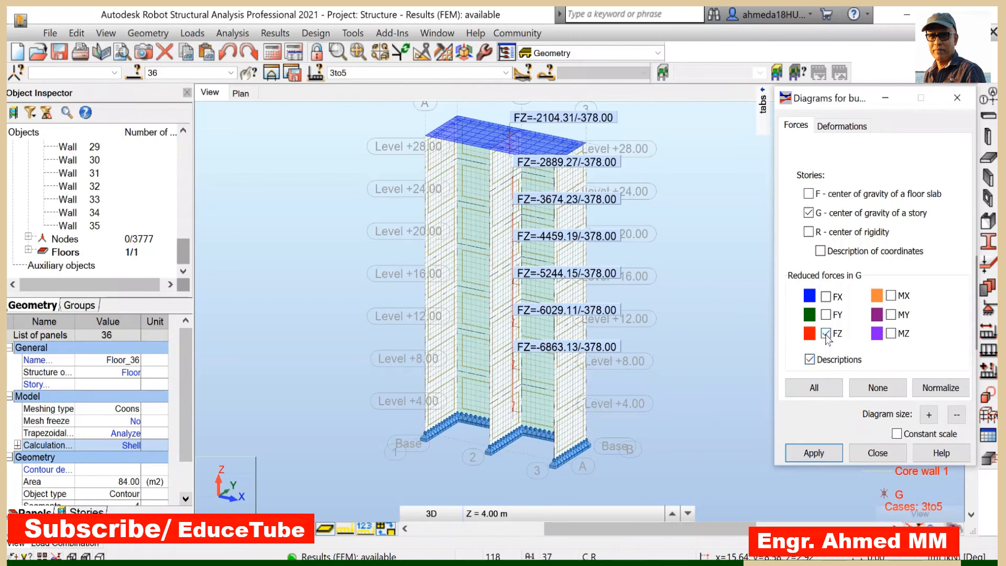
Clear the story center of gravity, FZ force and description display, and close the building diagrams settings
{"action": "left_click", "coordinate": [808, 213]}
{"action": "left_click", "coordinate": [809, 359]}
{"action": "left_click", "coordinate": [809, 359]}
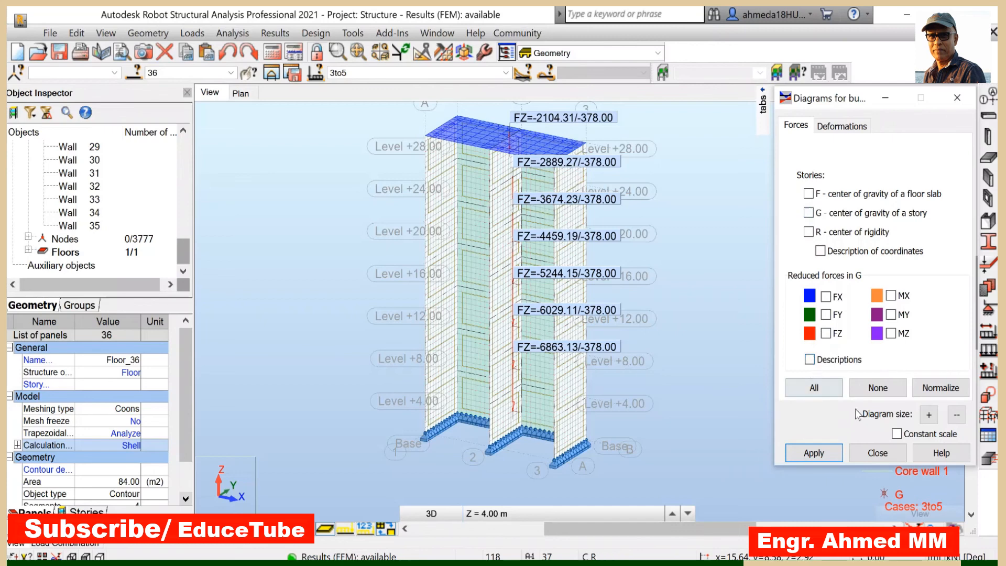
{"action": "left_click", "coordinate": [811, 454]}
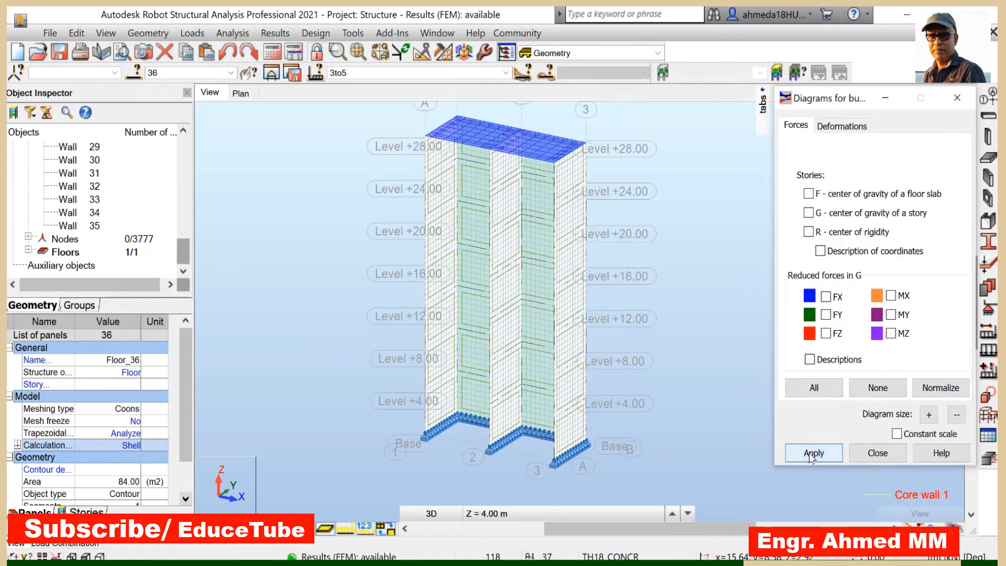
{"action": "left_click", "coordinate": [867, 453]}
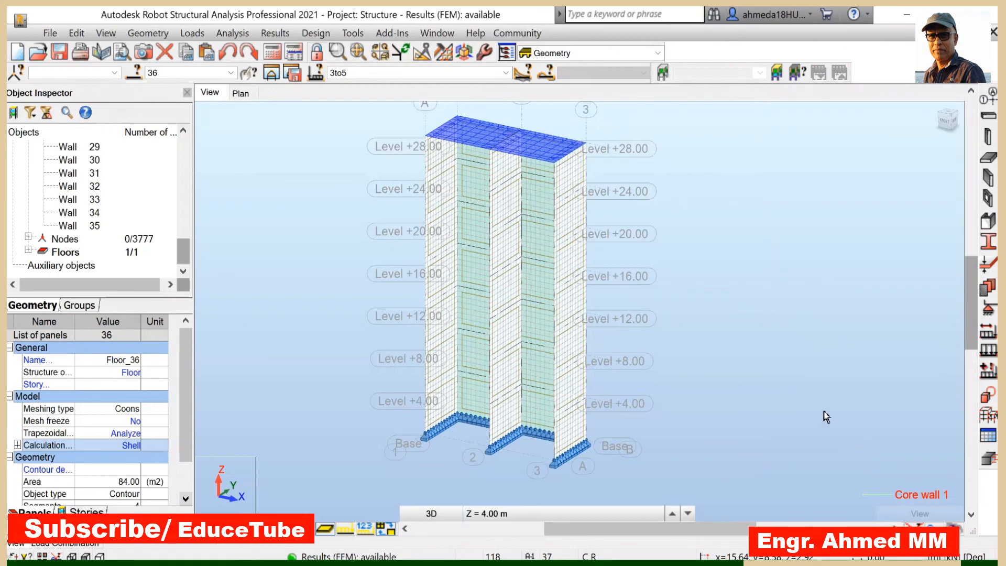
Display the FZ internal force diagram for Core wall 1
{"action": "scroll", "coordinate": [400, 119], "scroll_direction": "up", "scroll_amount": 3}
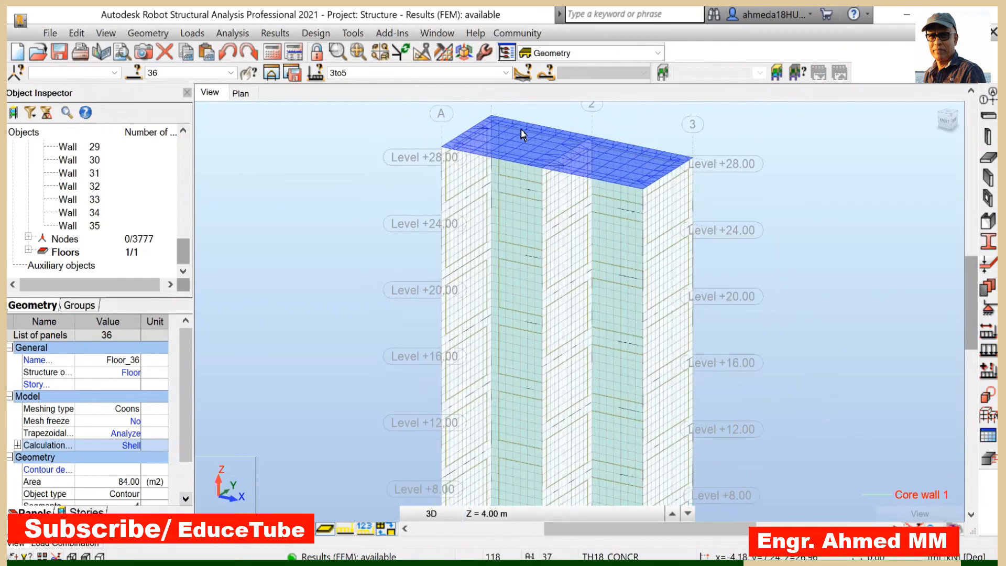
{"action": "scroll", "coordinate": [526, 141], "scroll_direction": "down", "scroll_amount": 2}
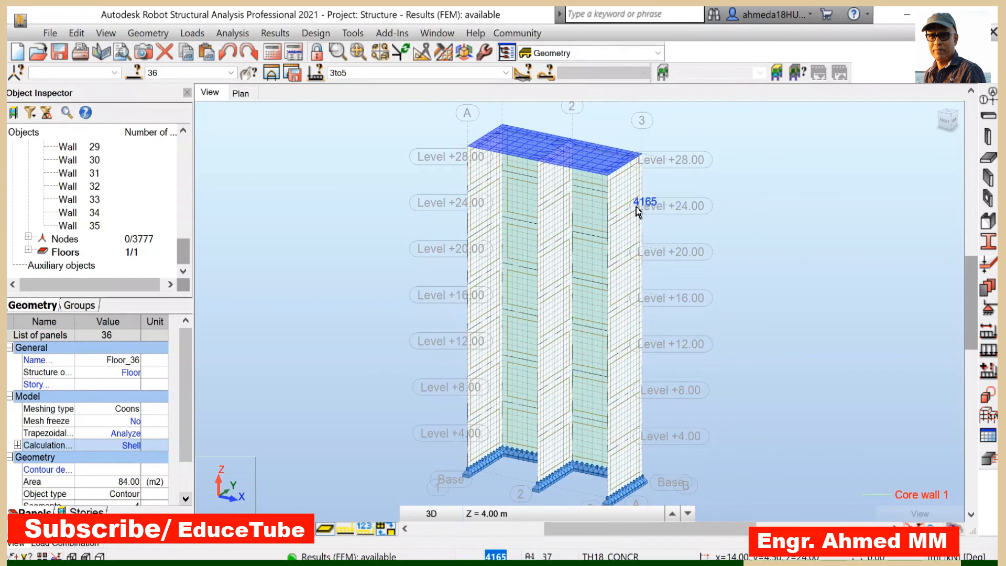
{"action": "left_click", "coordinate": [271, 34]}
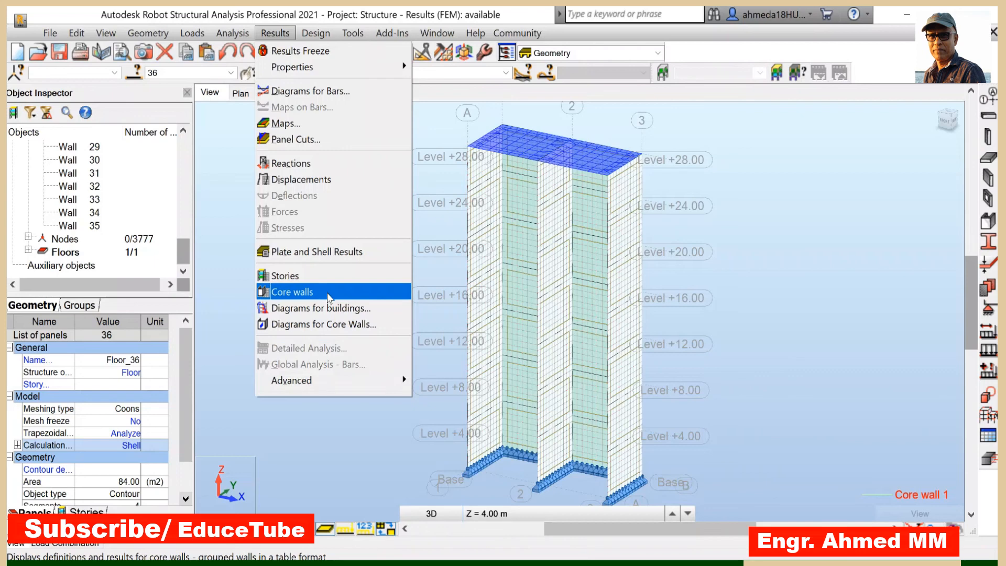
{"action": "left_click", "coordinate": [339, 325]}
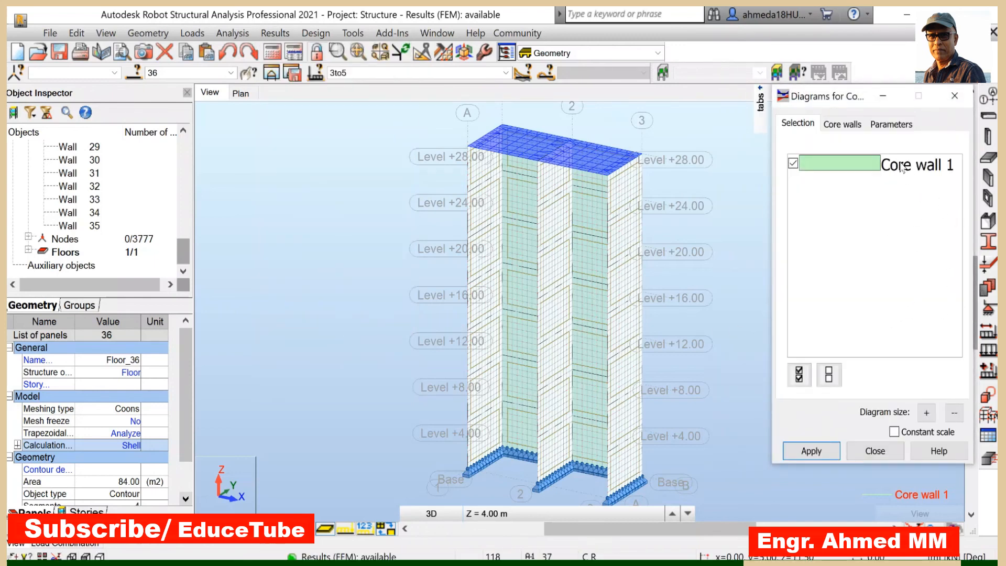
{"action": "left_click", "coordinate": [847, 126]}
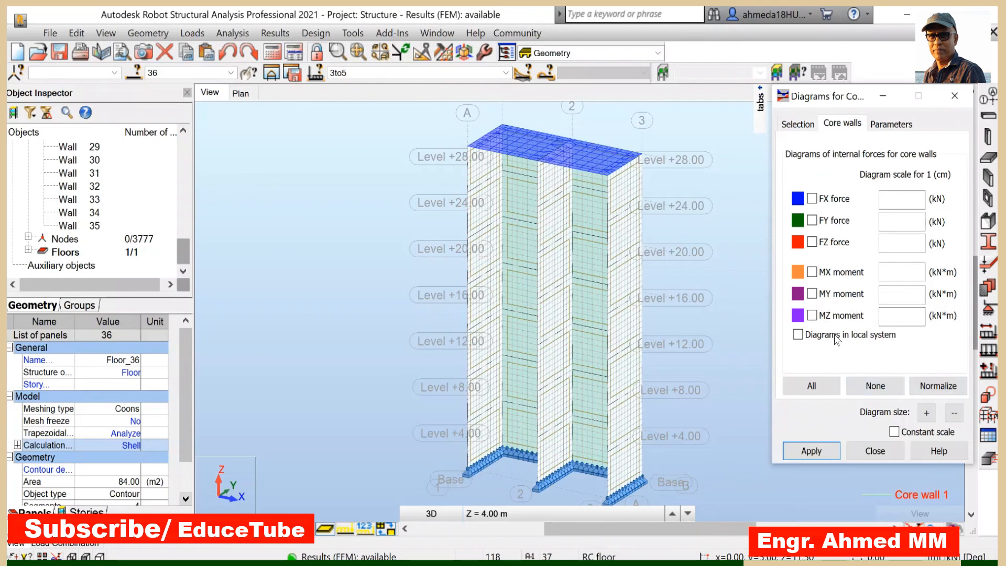
{"action": "left_click", "coordinate": [813, 244]}
{"action": "left_click", "coordinate": [820, 453]}
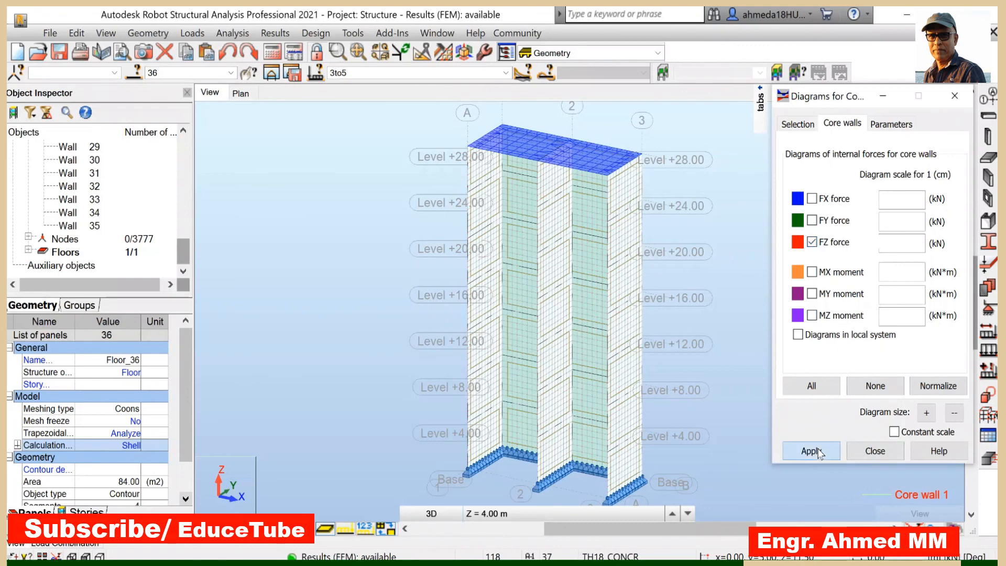